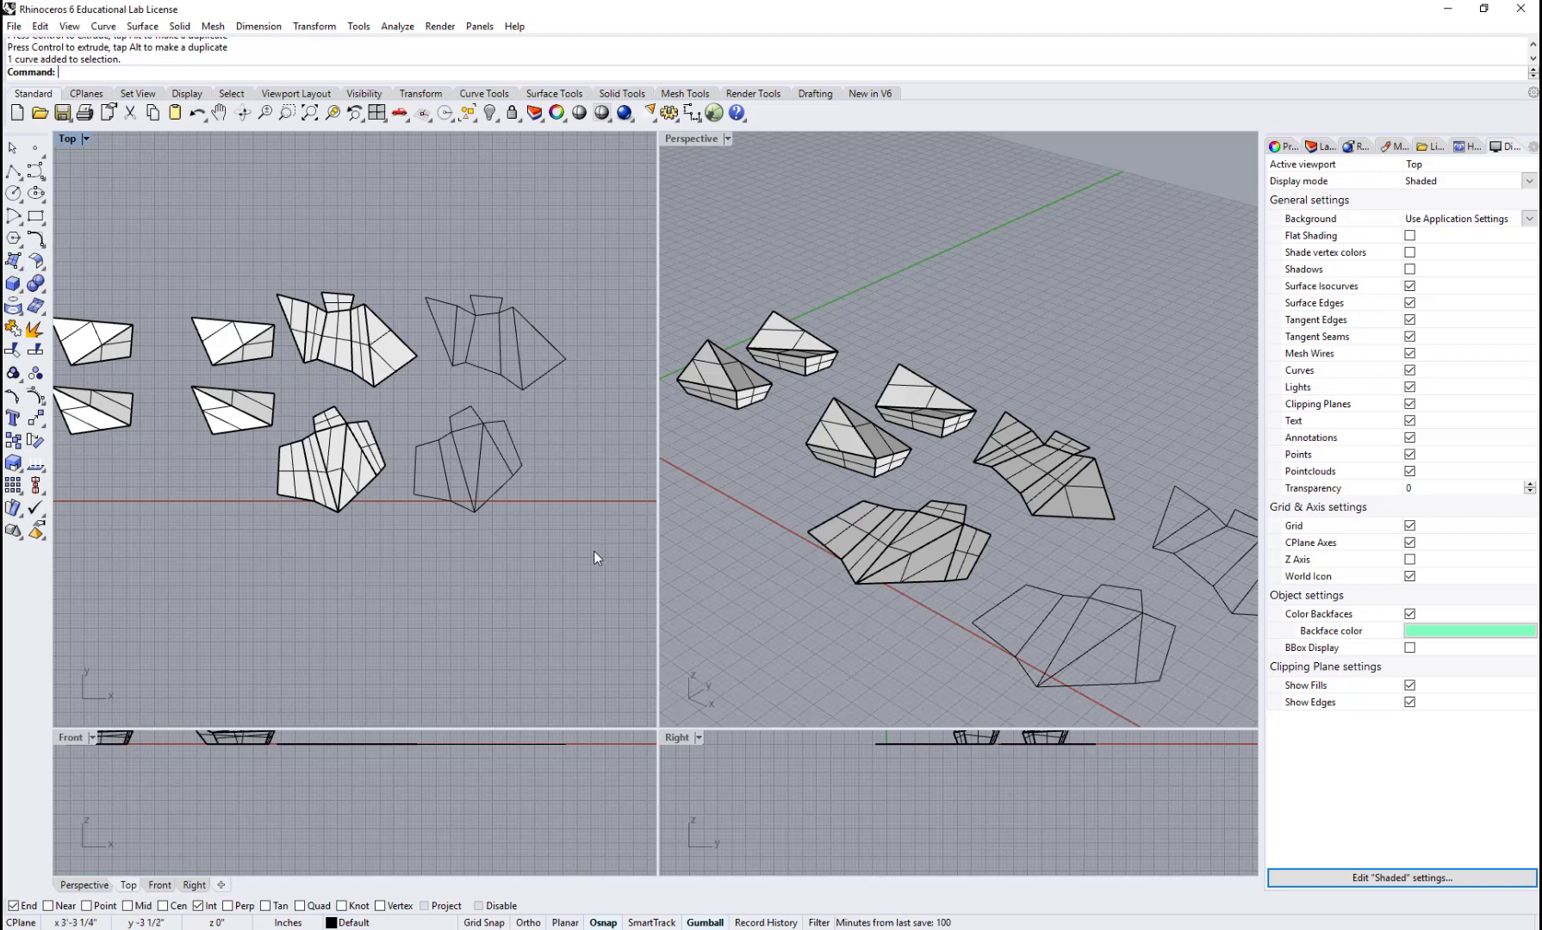
Export all curves of the two flat line patterns beside the shaded pieces as an AutoCAD Drawing (*.dwg) named poly test 1.
drag(414, 411, 404, 402)
drag(606, 286, 545, 312)
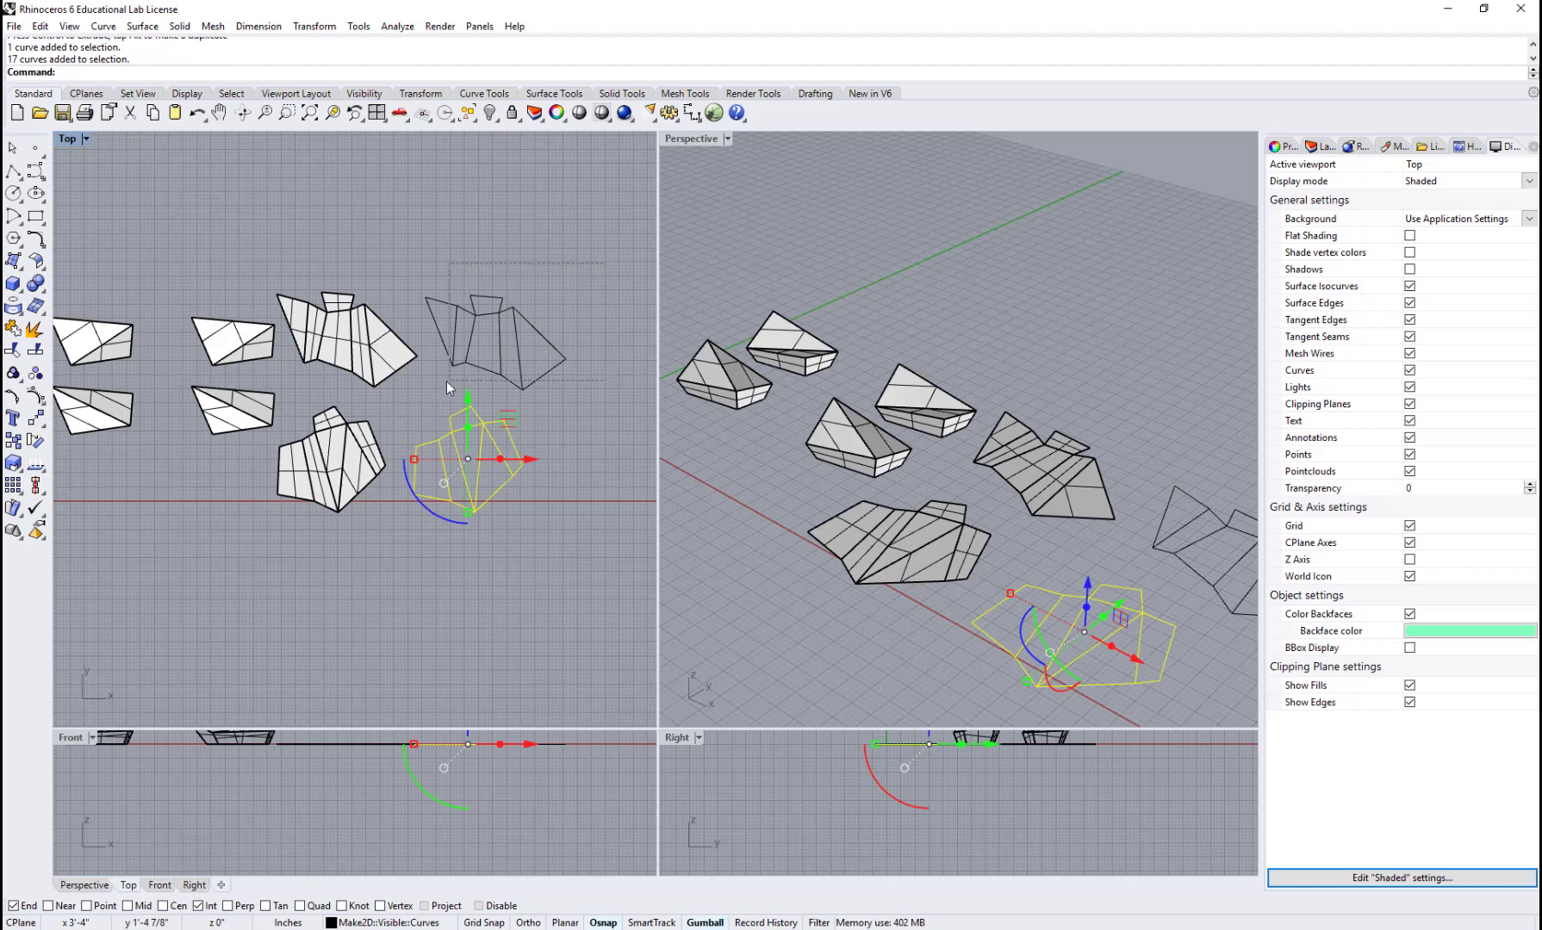
drag(446, 381, 429, 397)
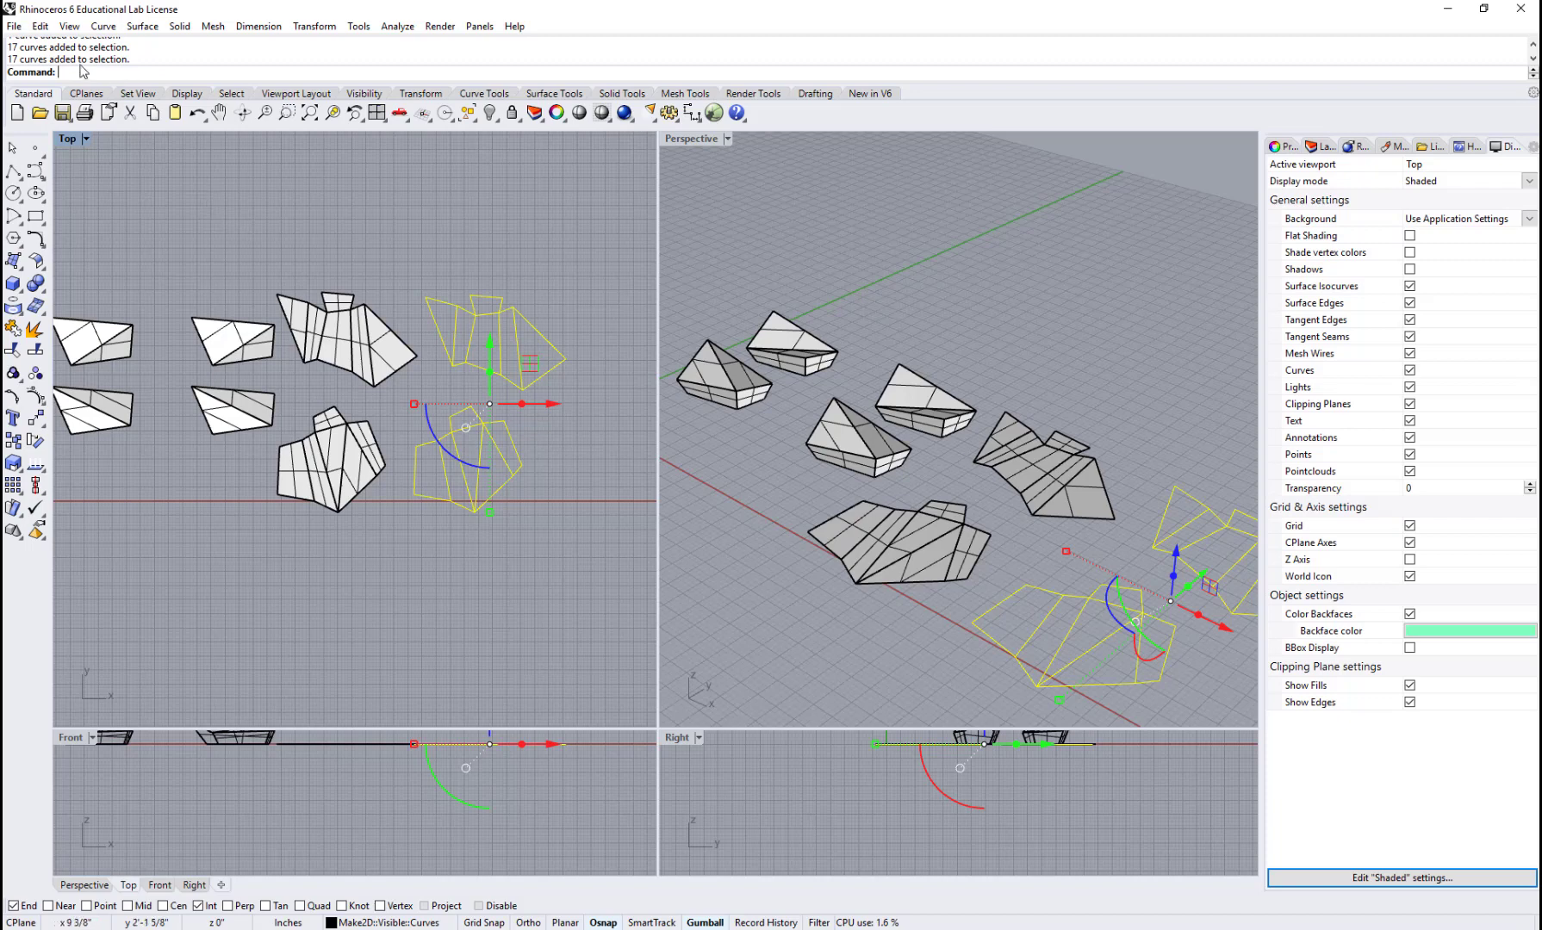
click(14, 27)
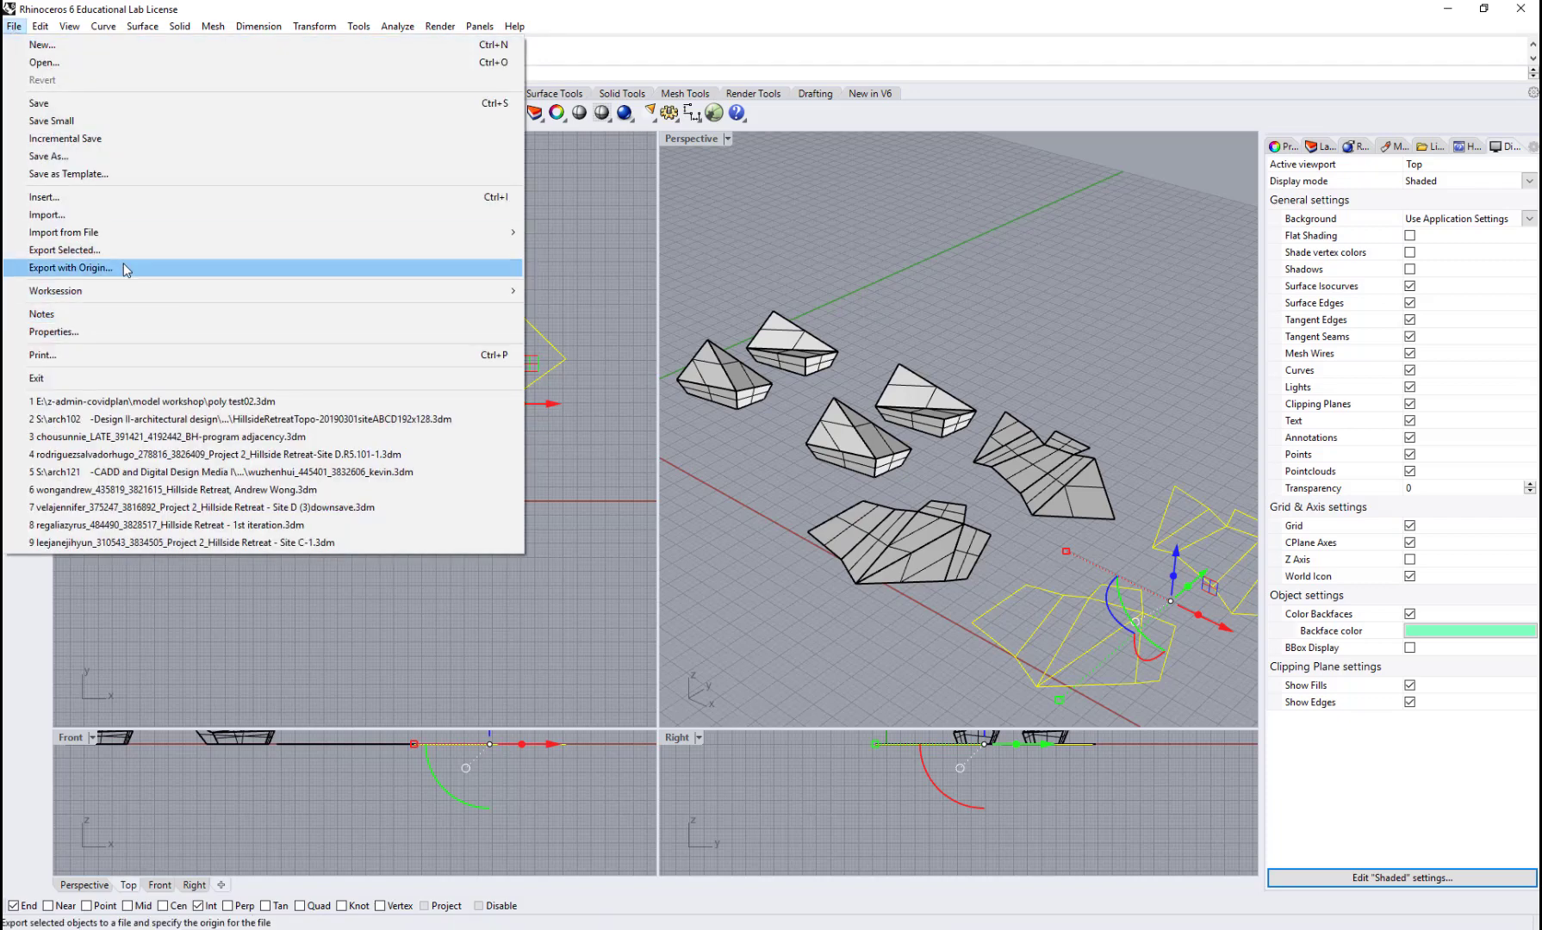
click(127, 251)
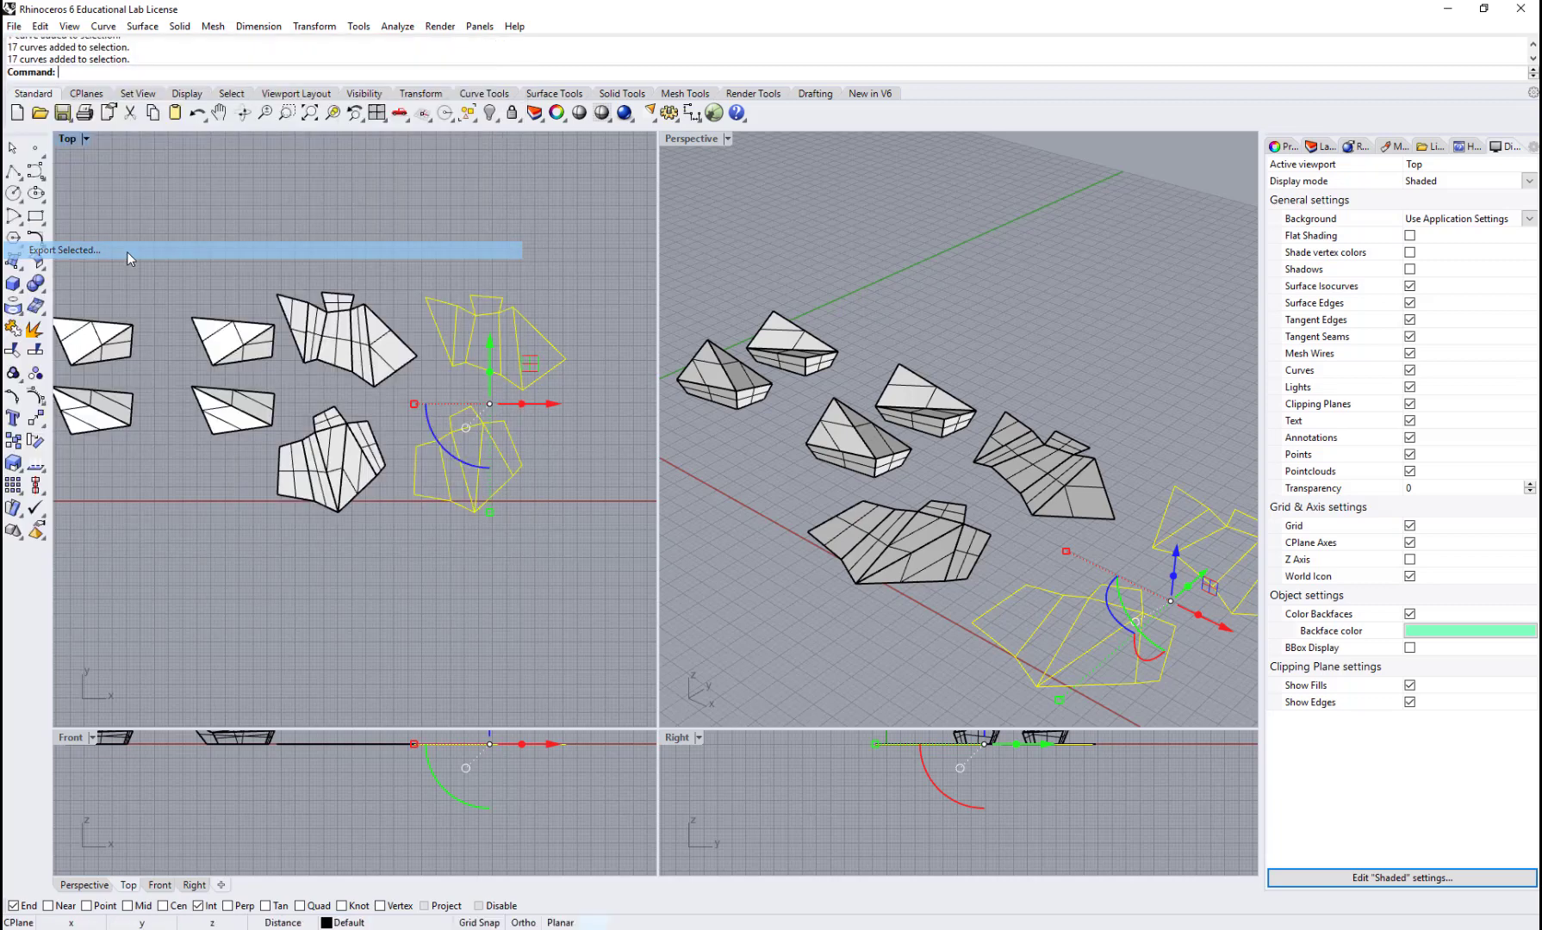
click(198, 367)
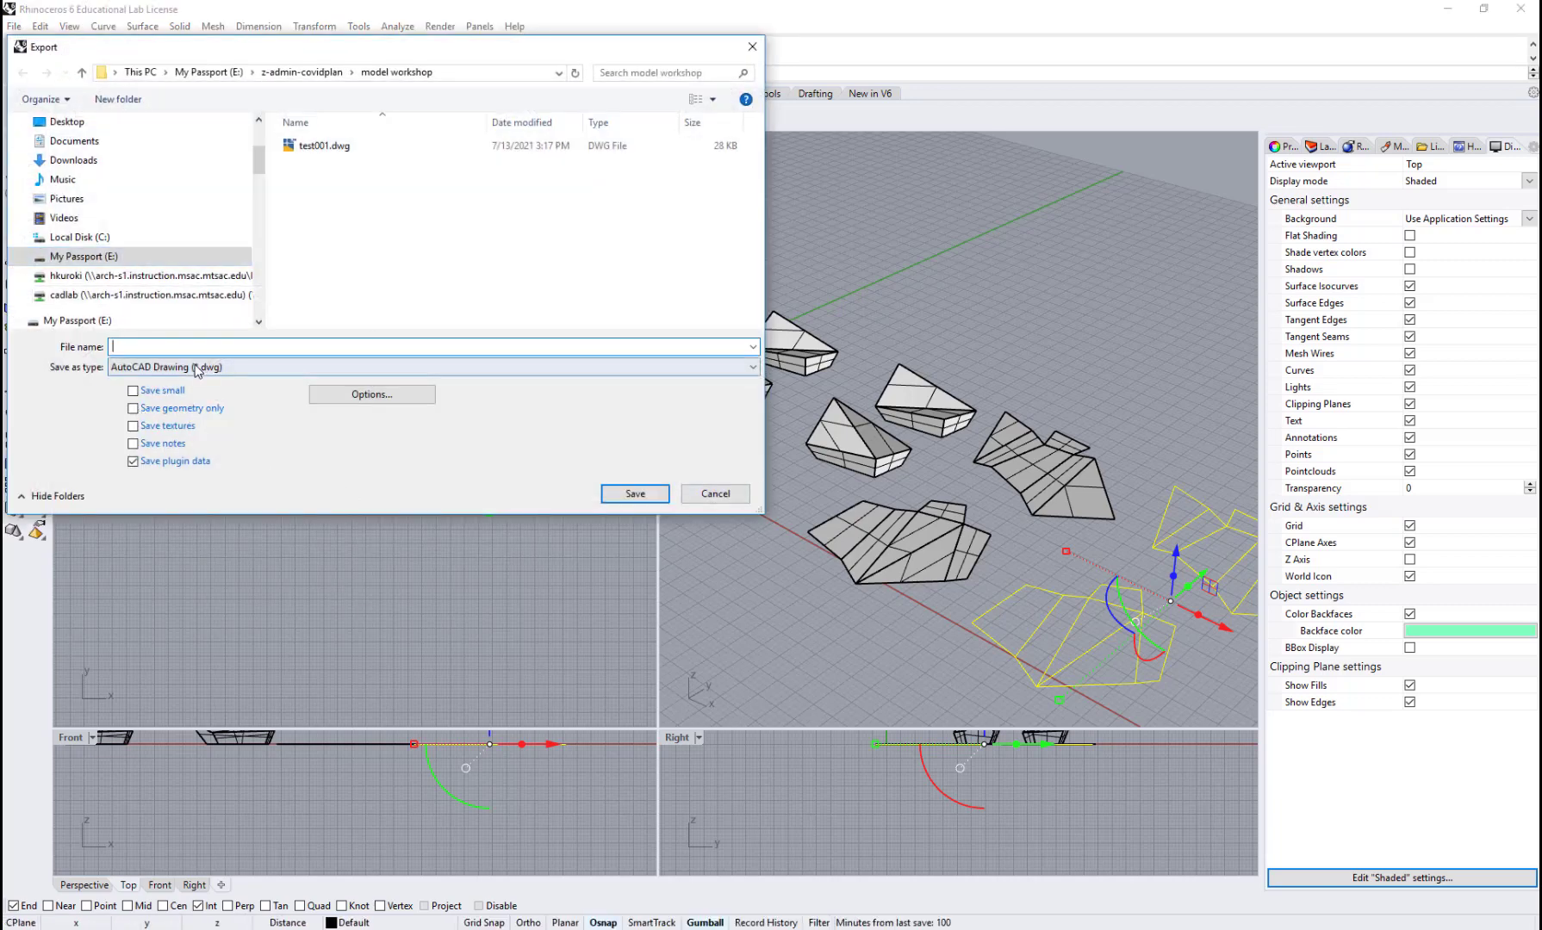
click(752, 370)
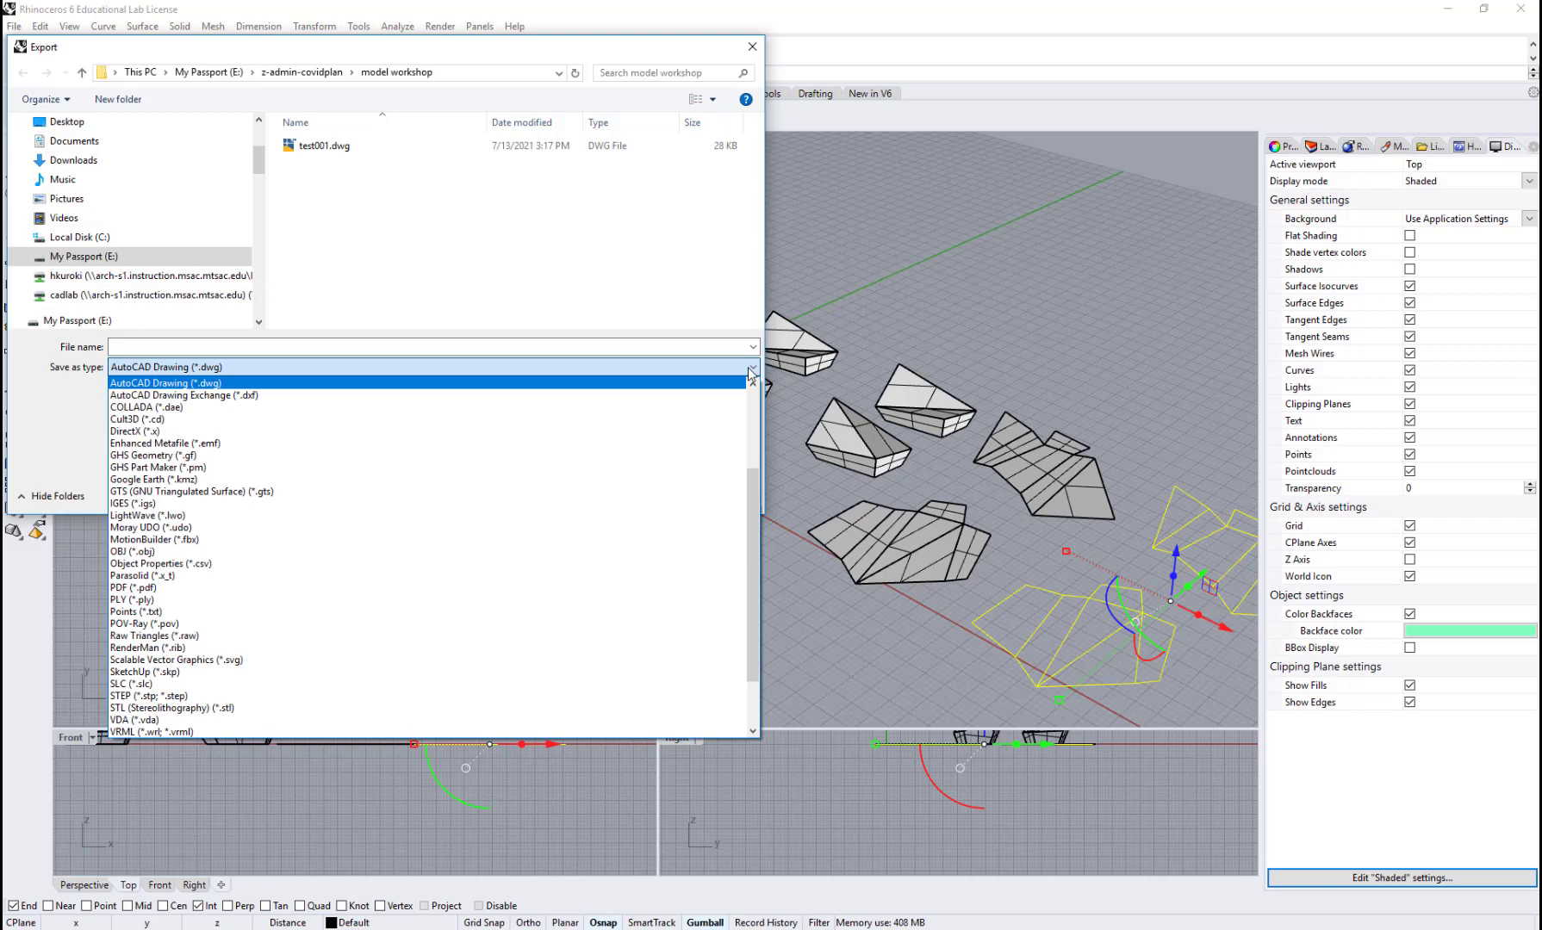
scroll(275, 409, up, 1)
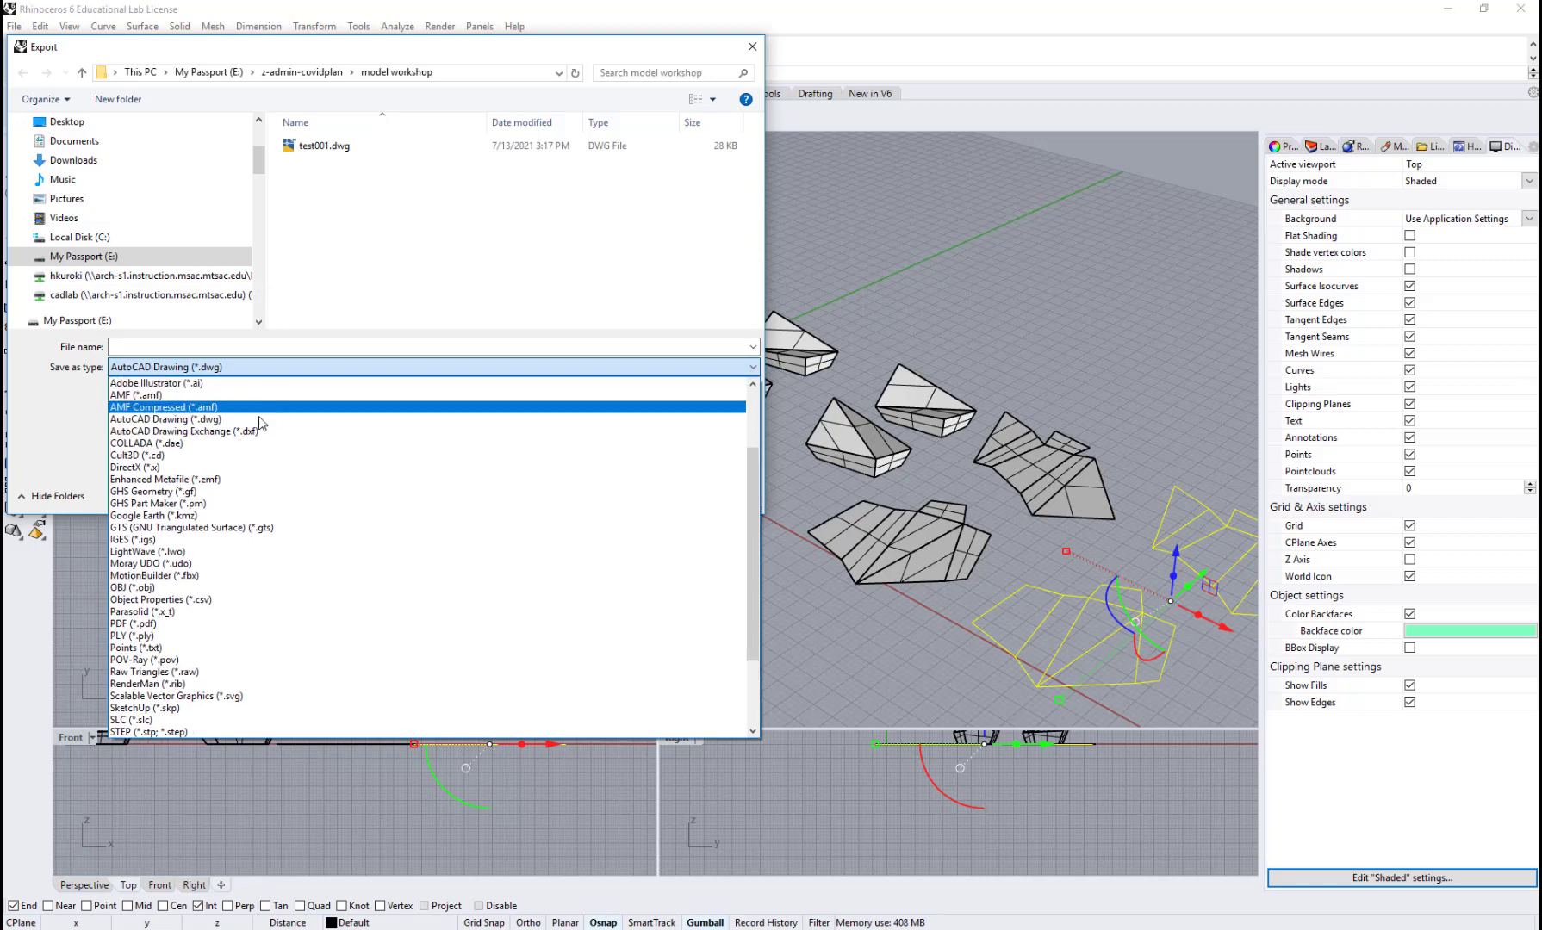
click(228, 420)
click(237, 346)
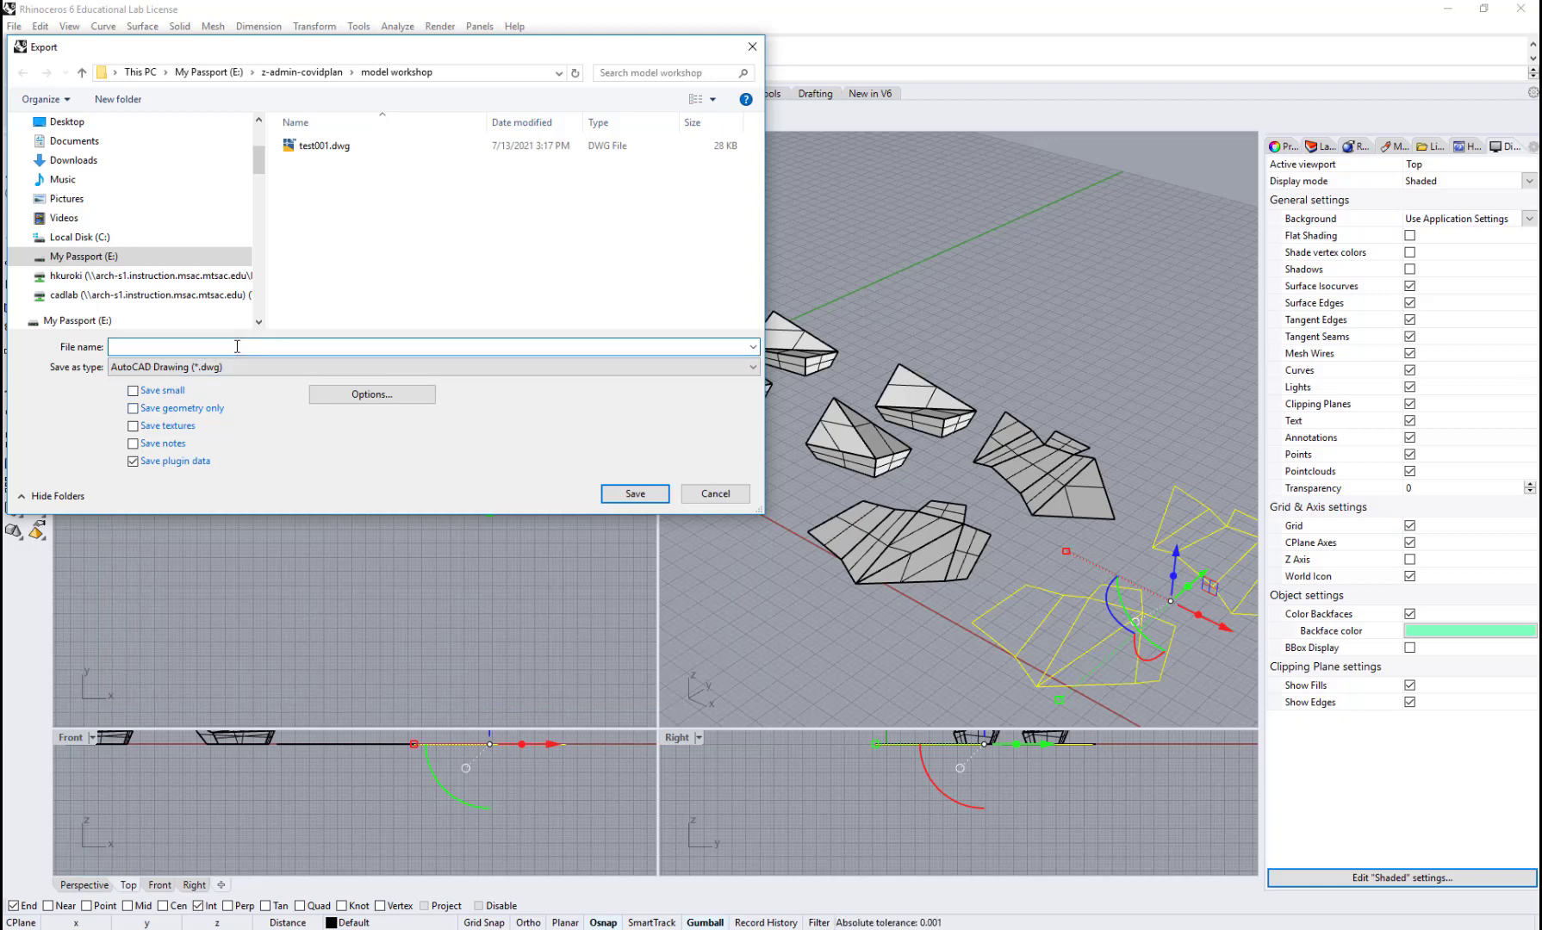
text(poly te)
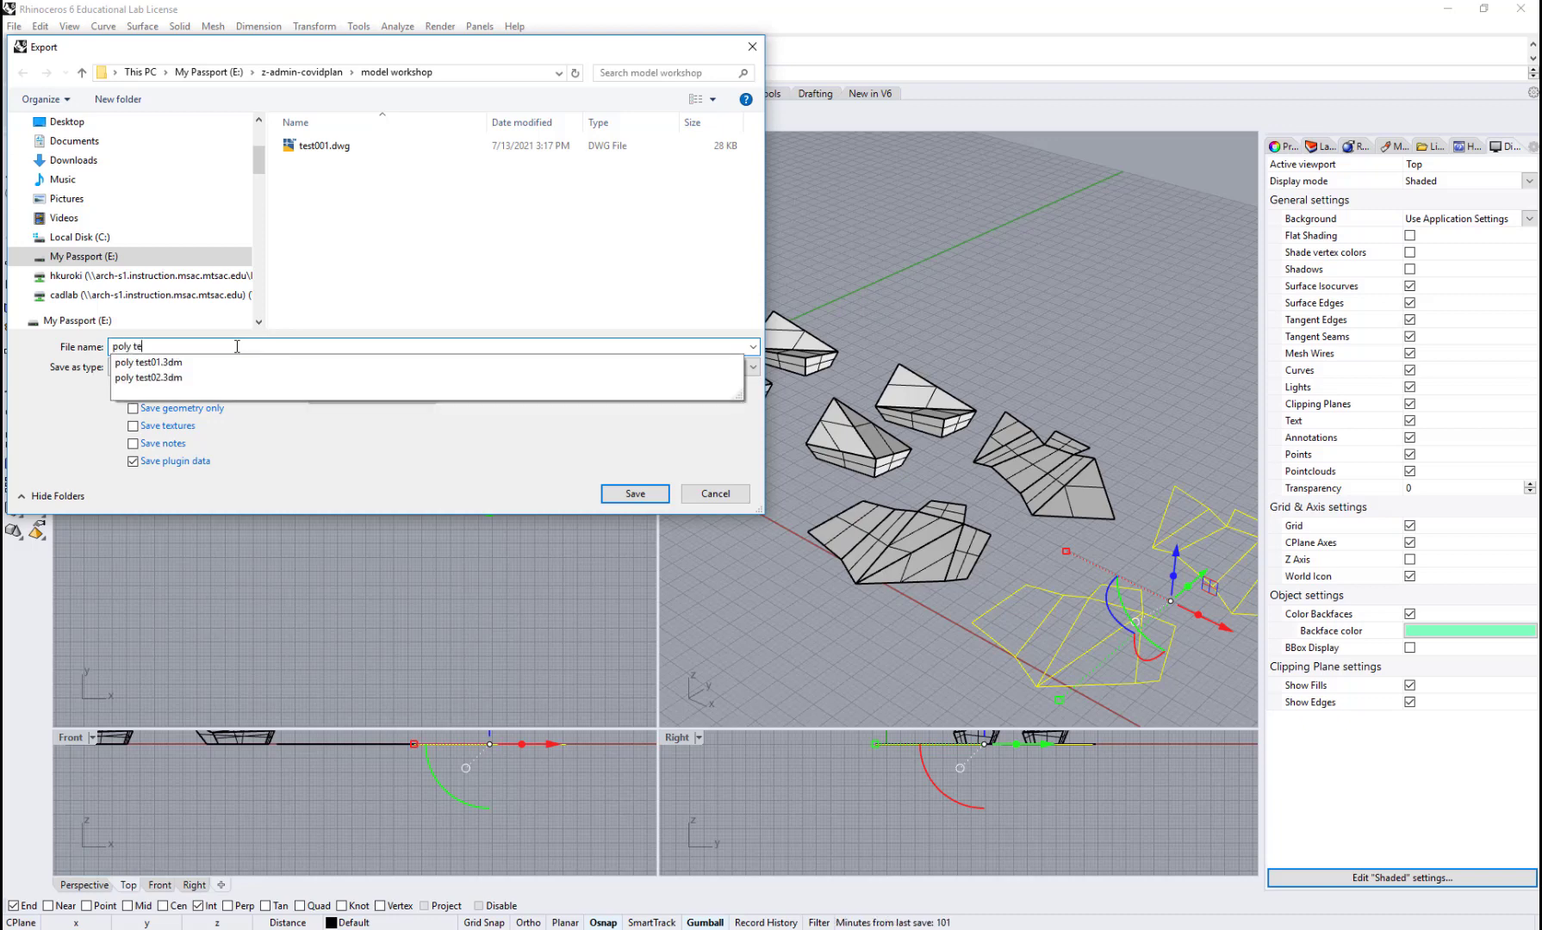
text(st 1)
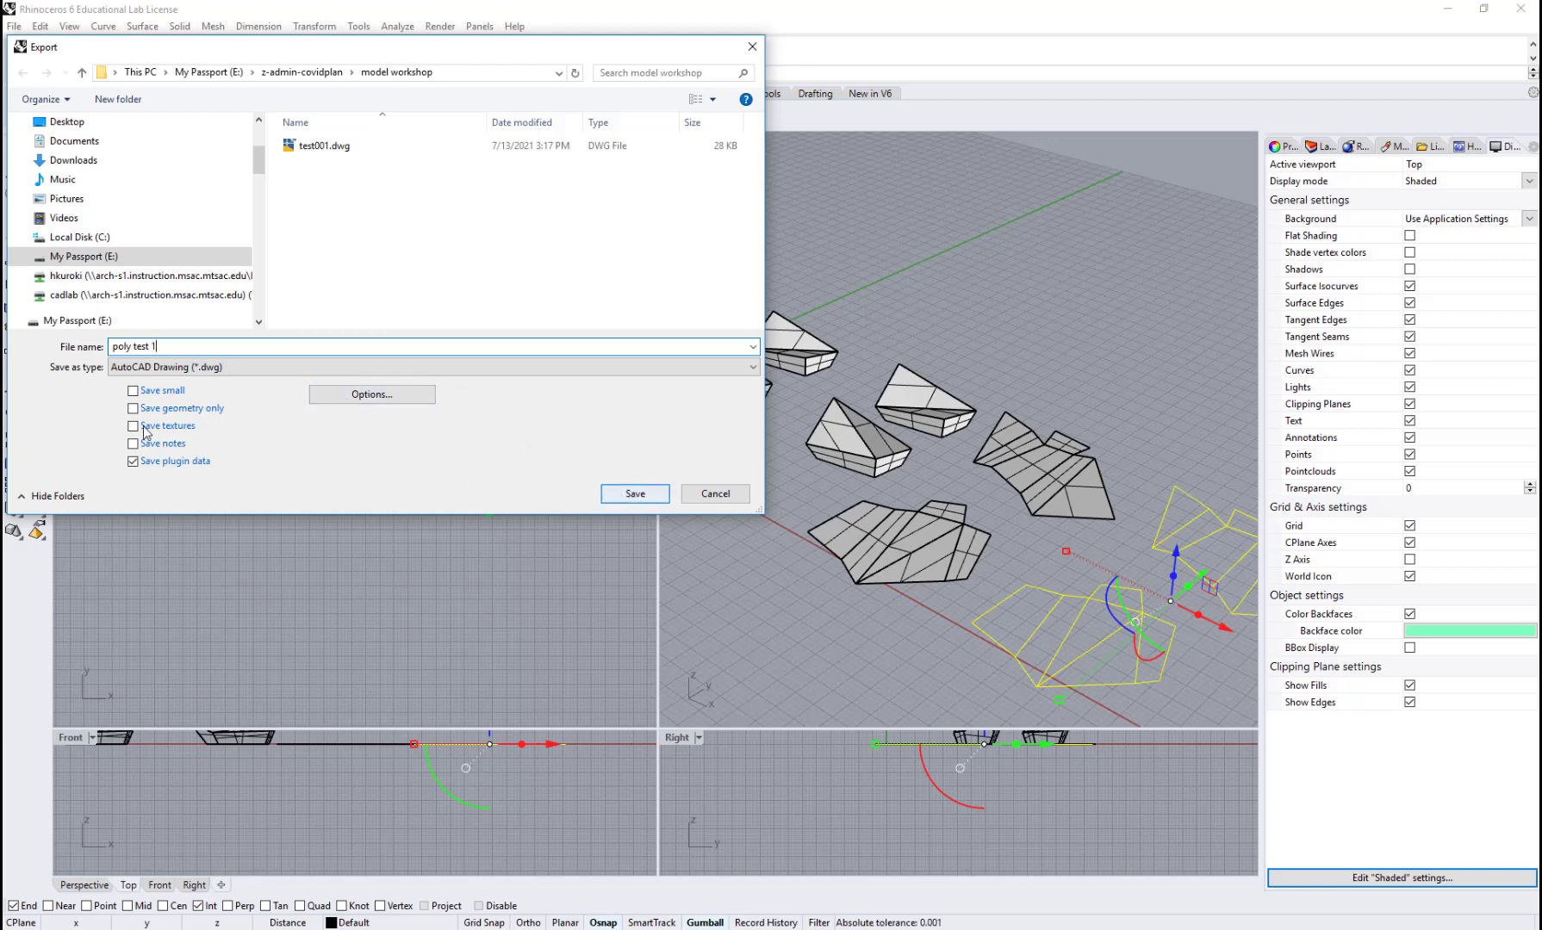
click(643, 499)
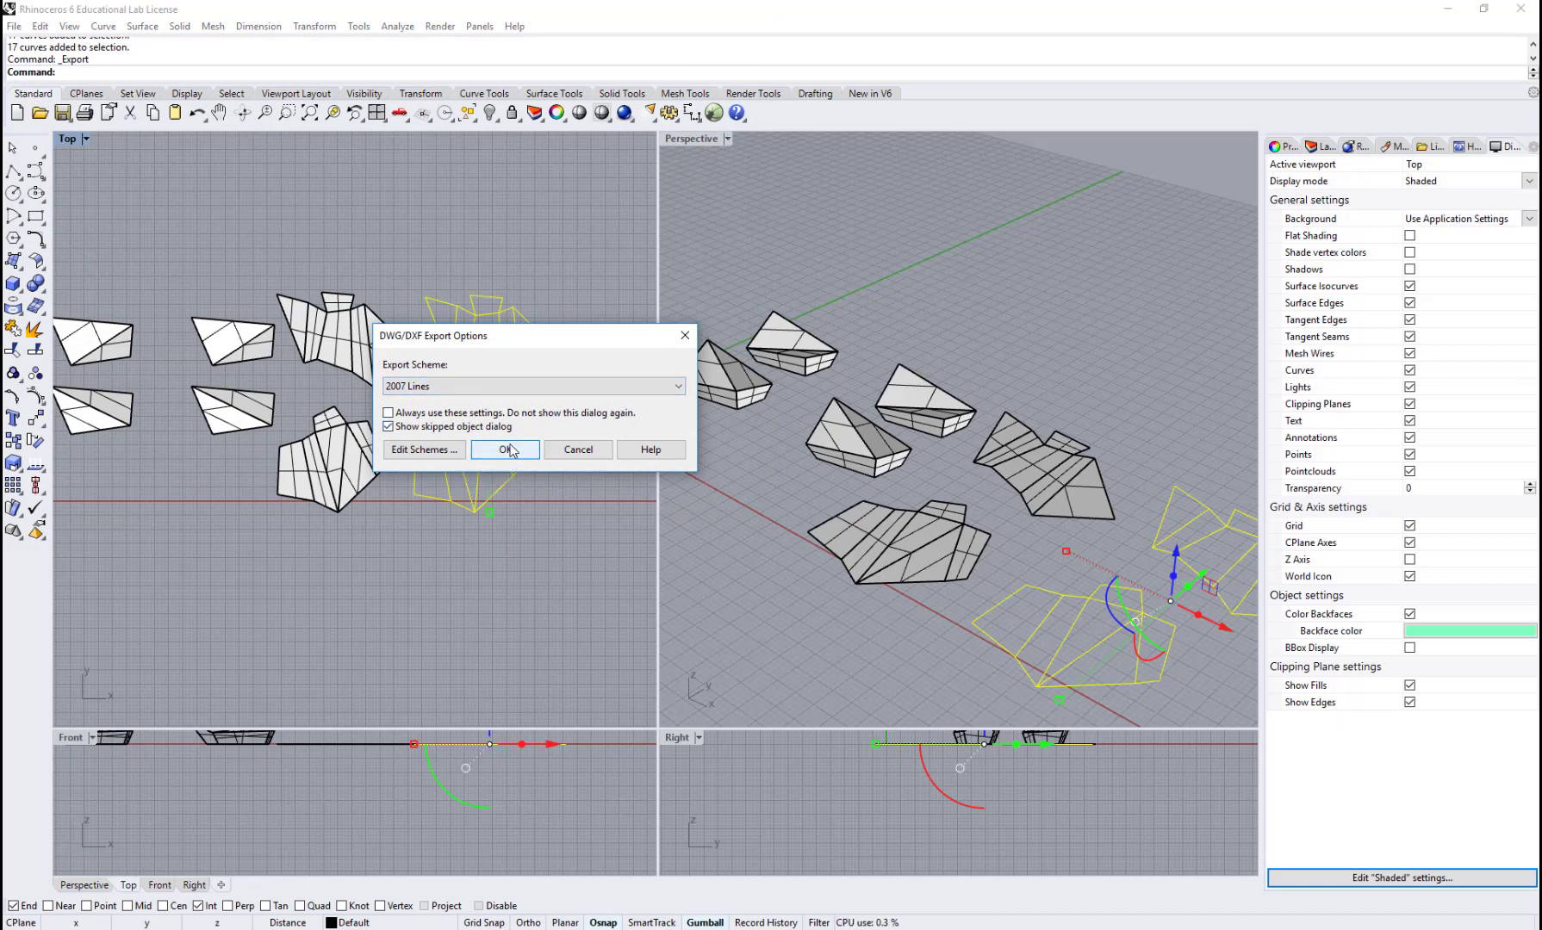
Review the DWG export schemes and complete the export with 2007 Lines.
click(684, 389)
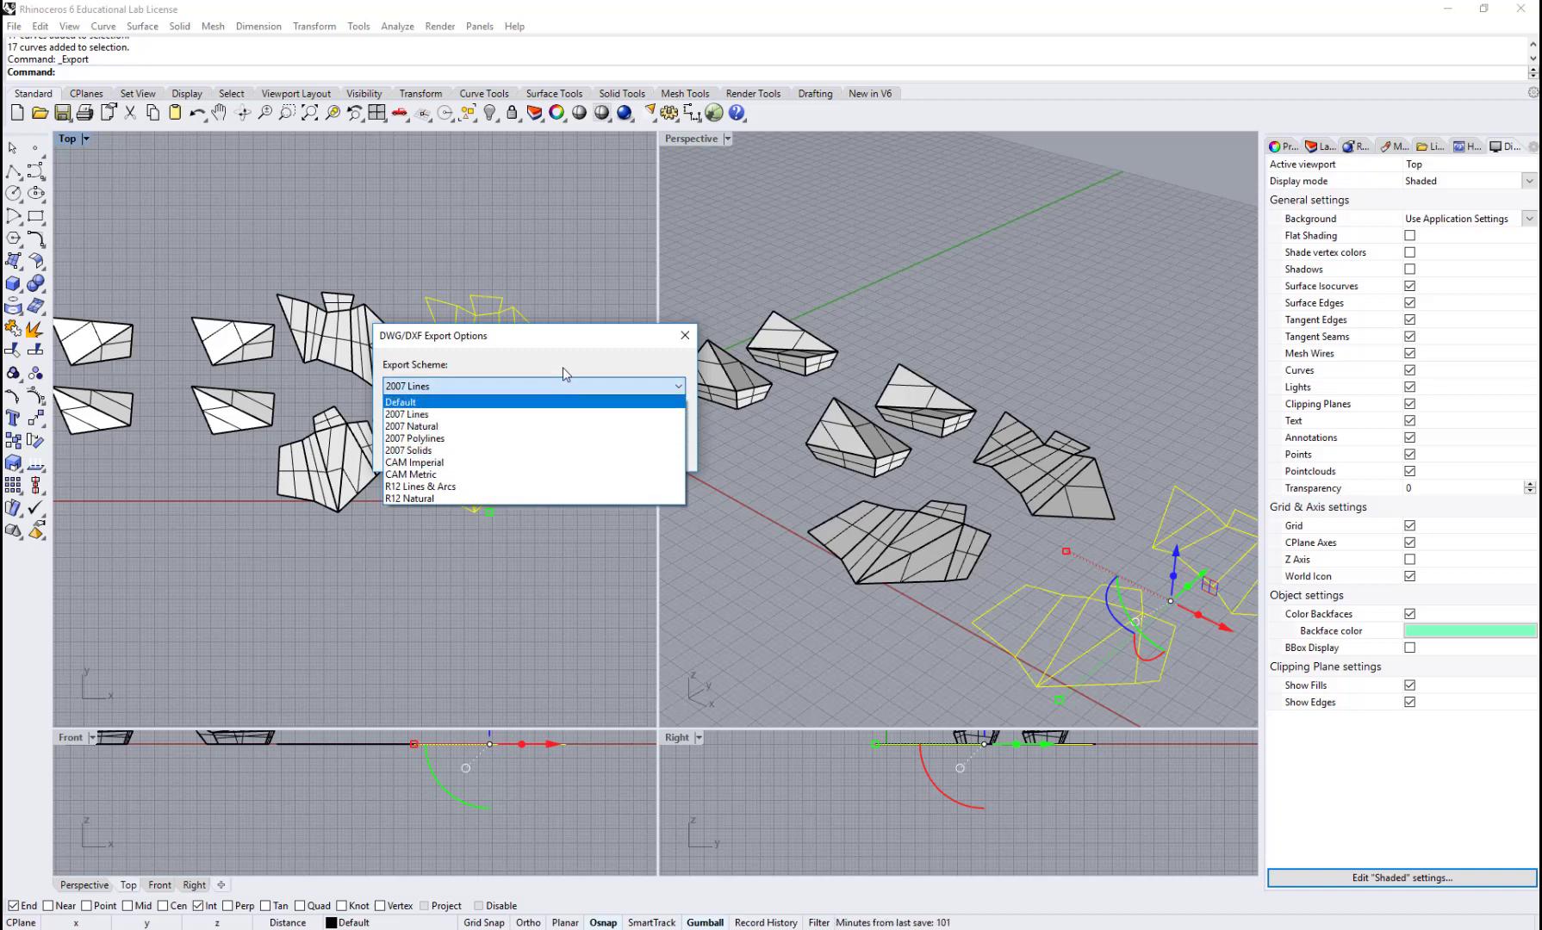
click(571, 336)
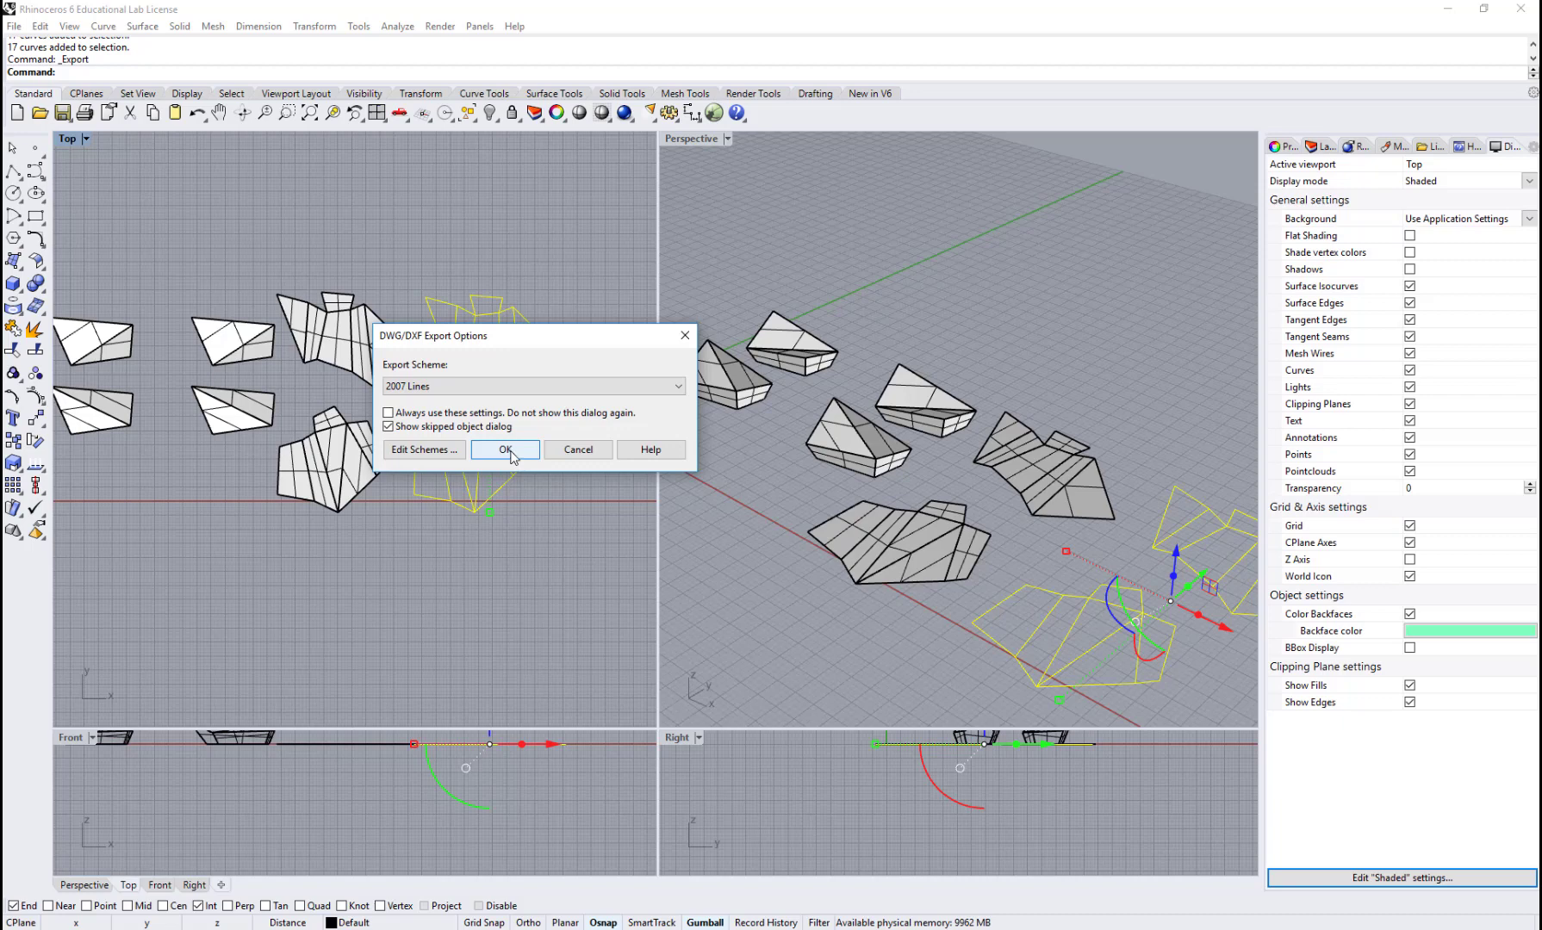
click(509, 449)
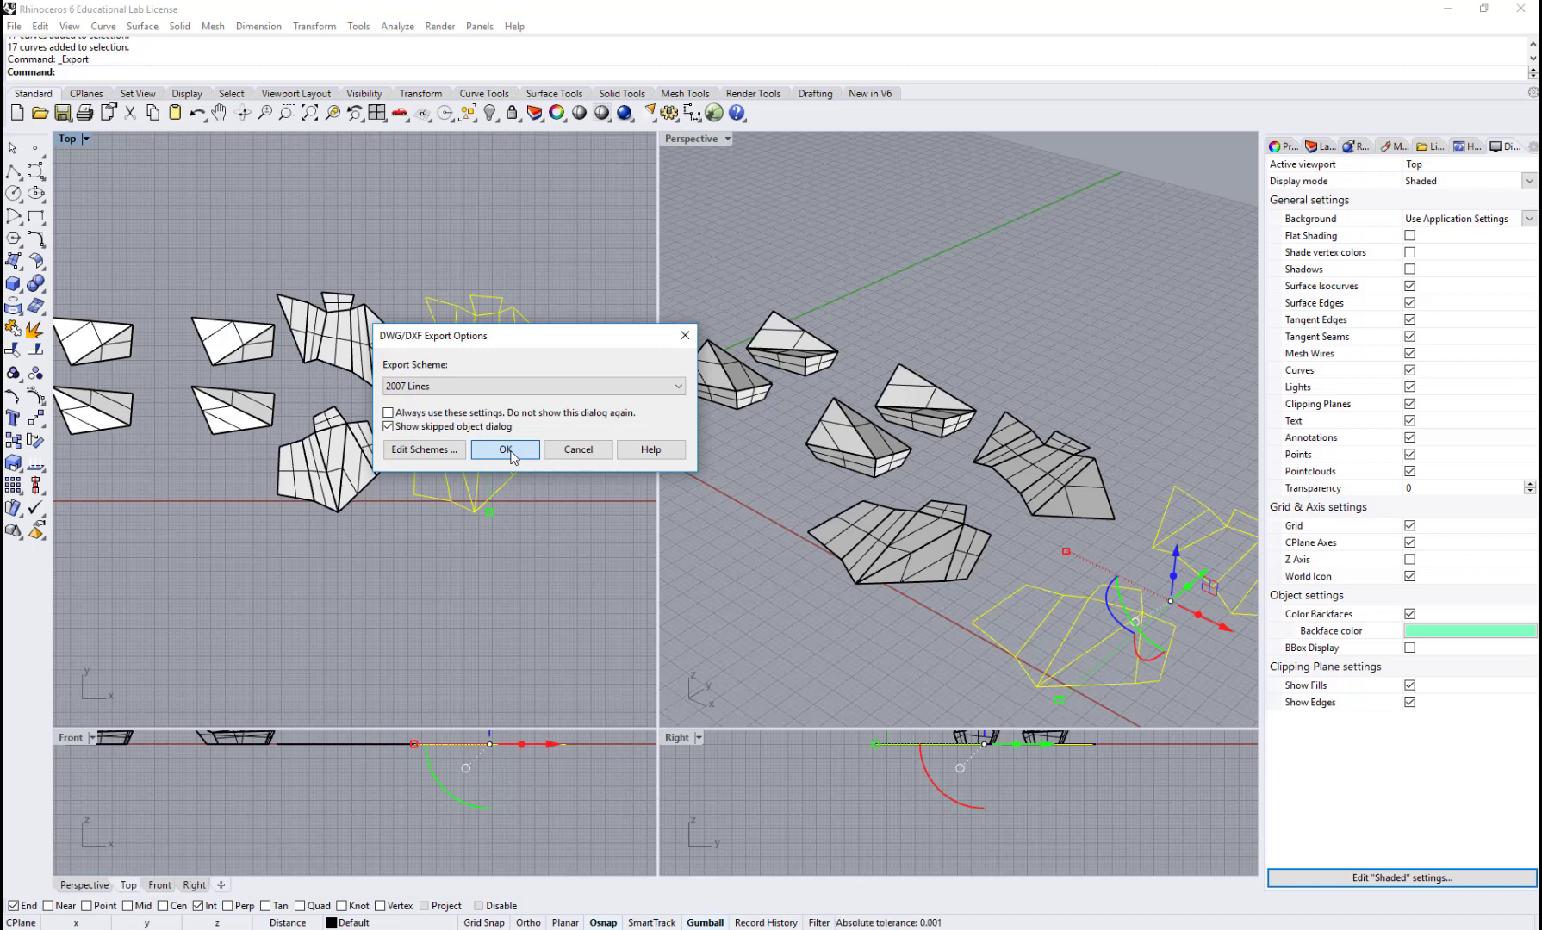
click(510, 454)
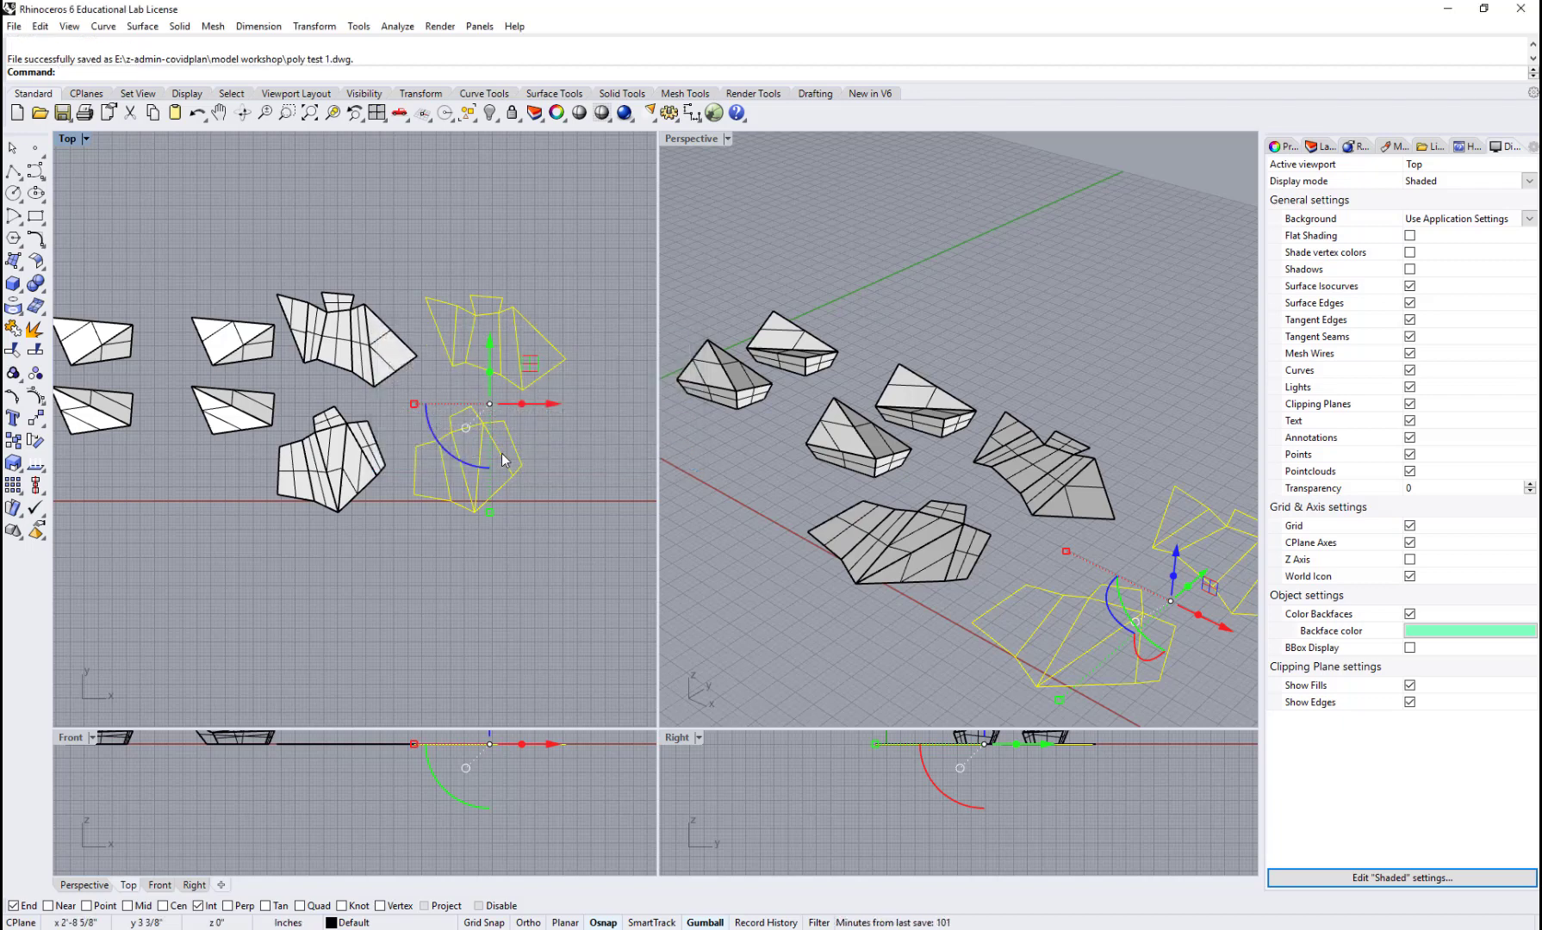
Open poly test 1.dwg from the model workshop folder in AutoCAD, continuing past the foreign DWG warning.
click(414, 929)
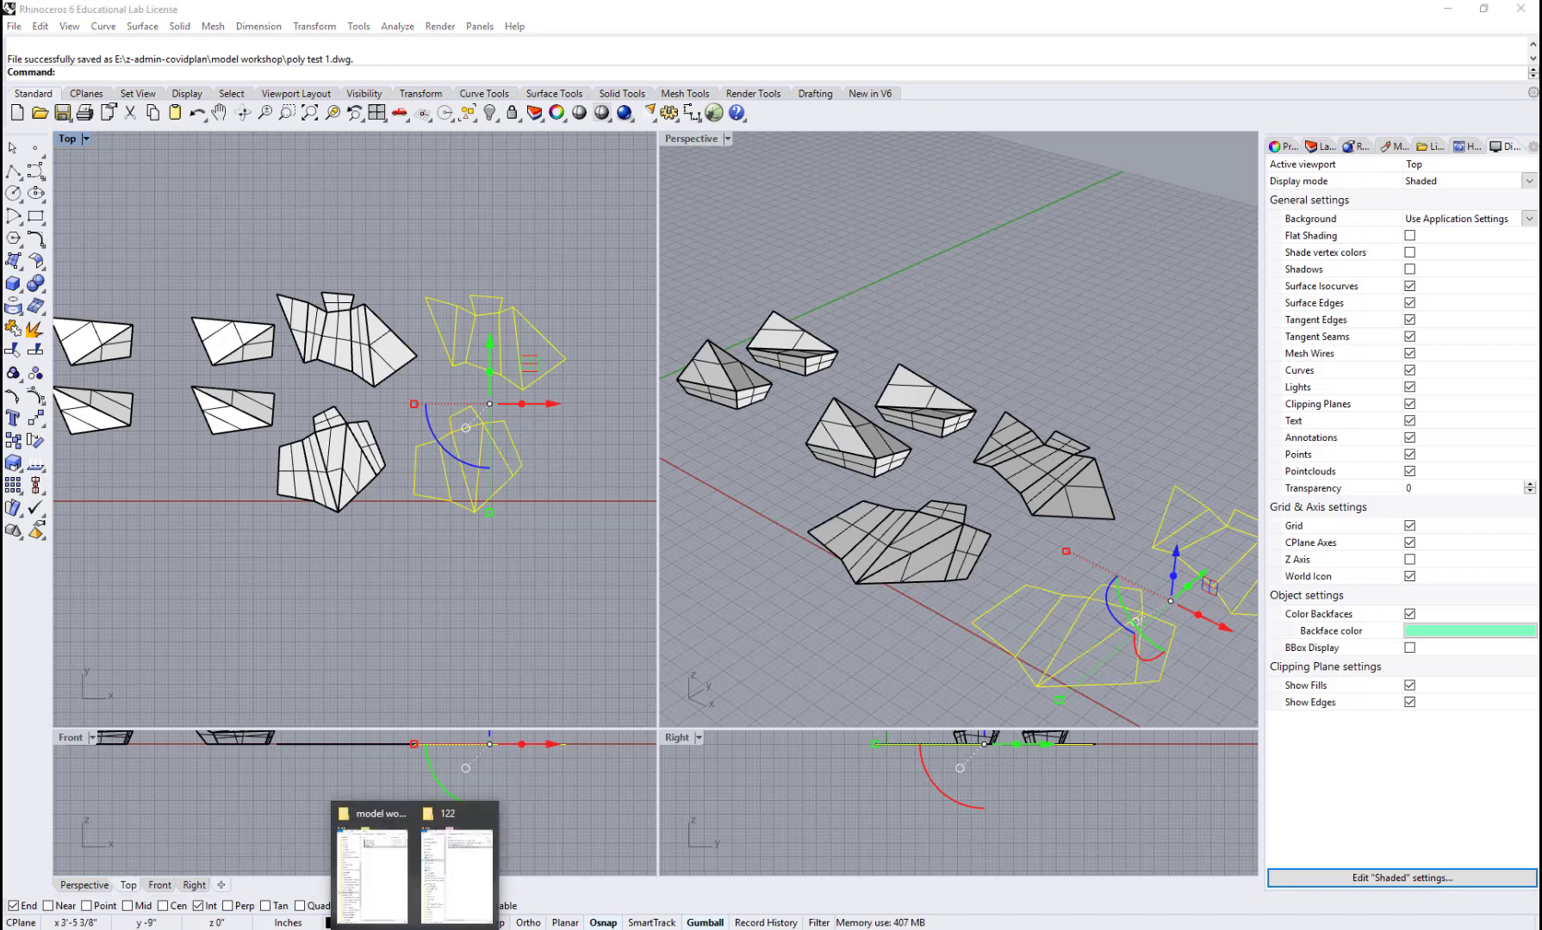
click(370, 843)
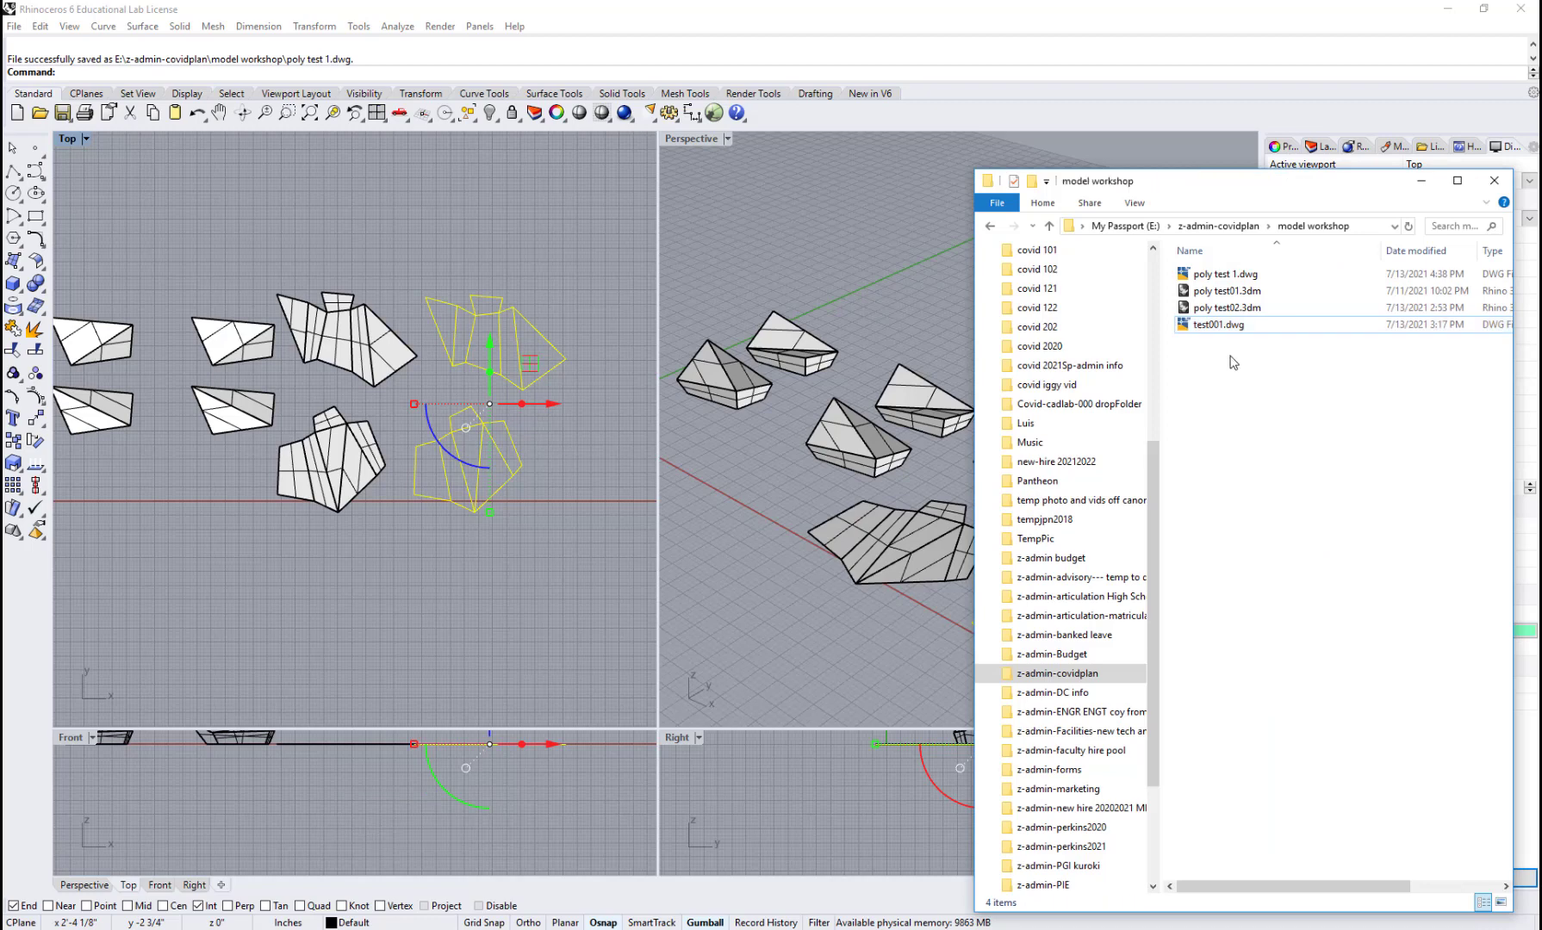
double_click(1228, 275)
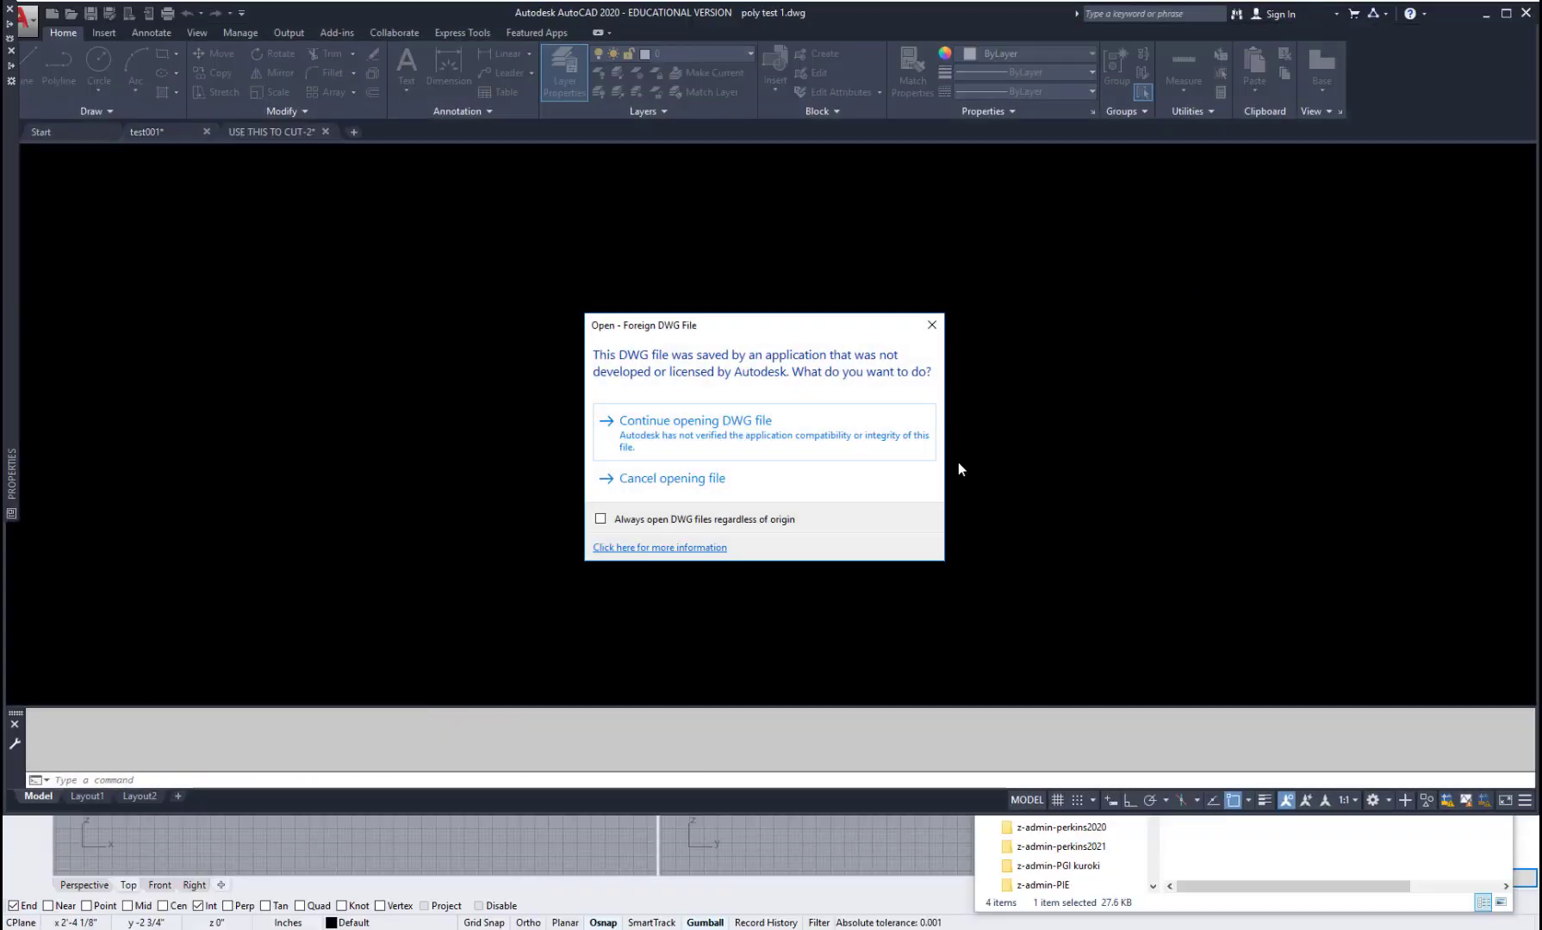
click(705, 422)
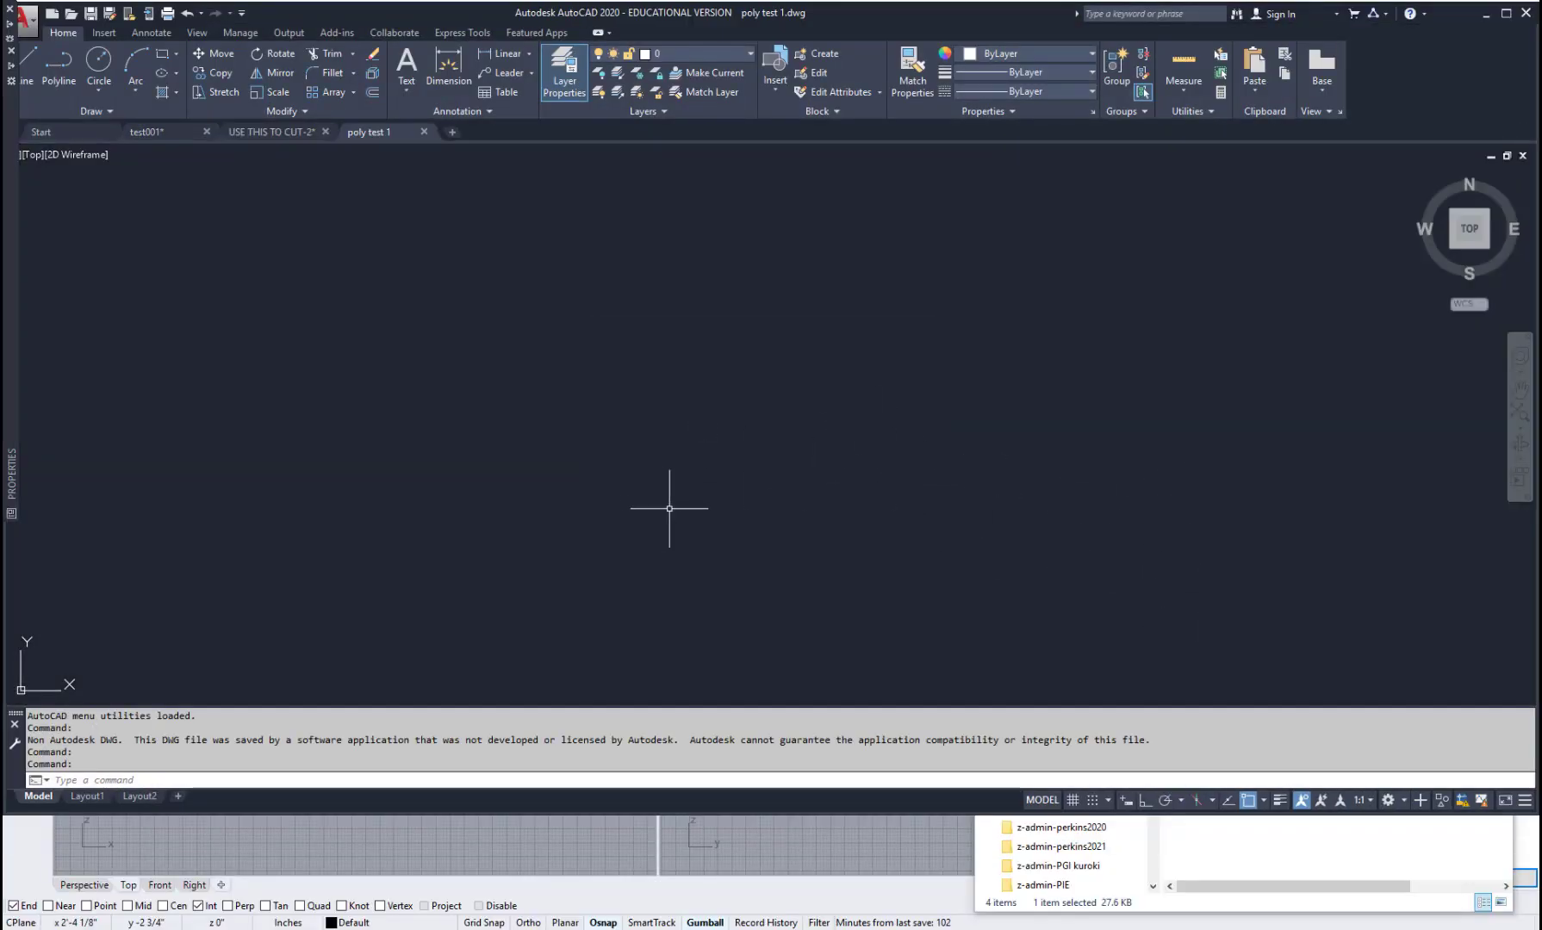
Set the color of all lines in both imported patterns to ByLayer.
text(z)
key(Return)
text(e)
key(Return)
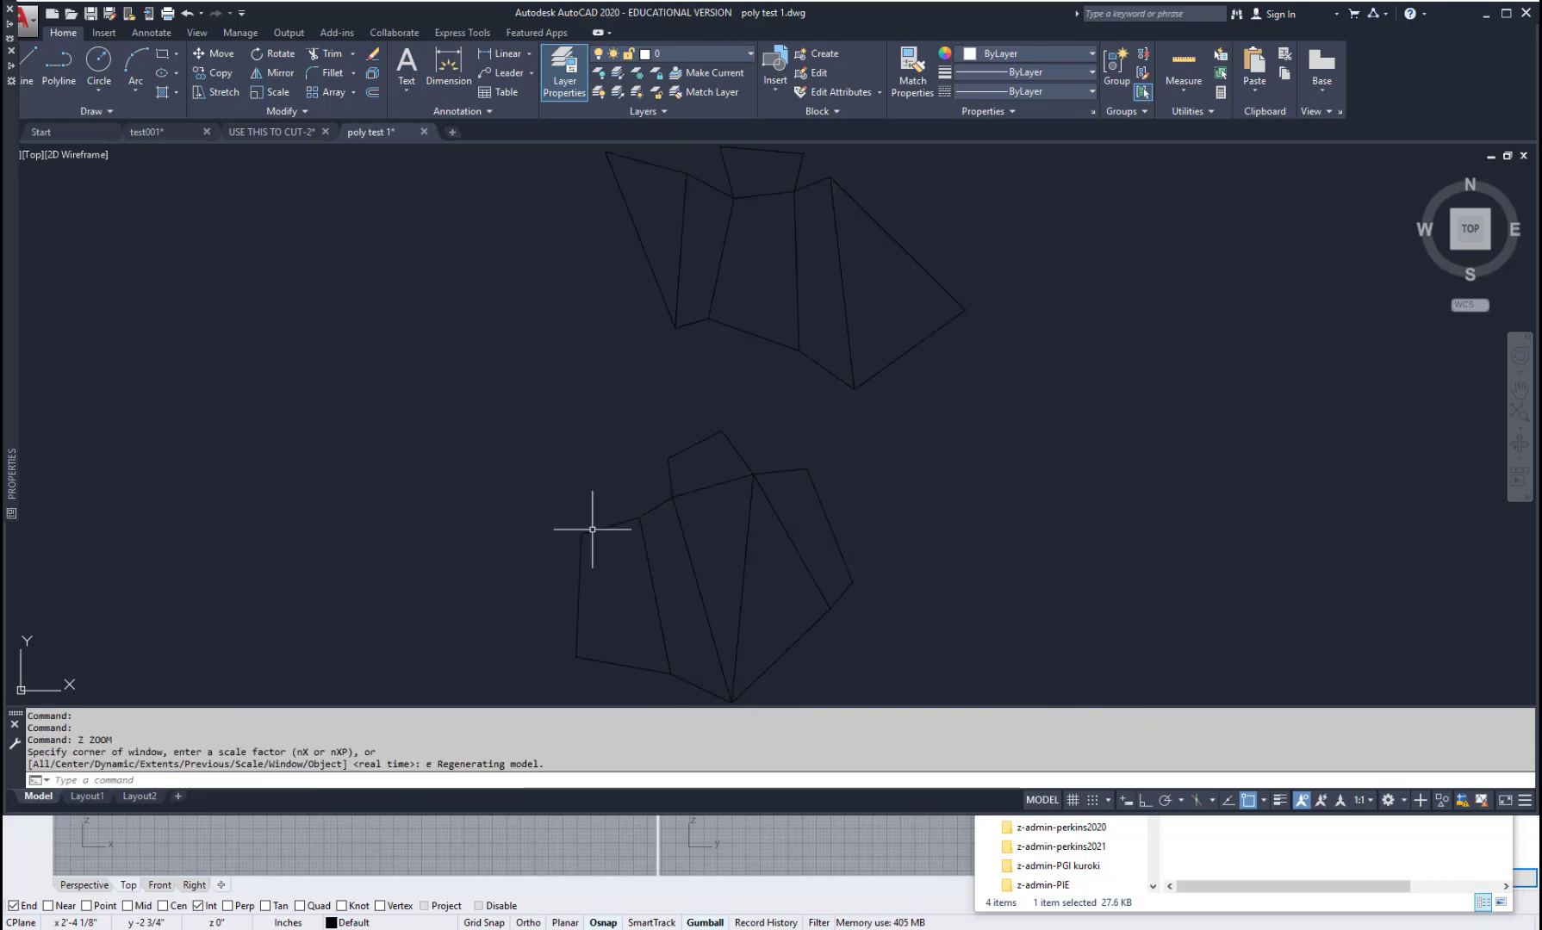
scroll(846, 483, down, 1)
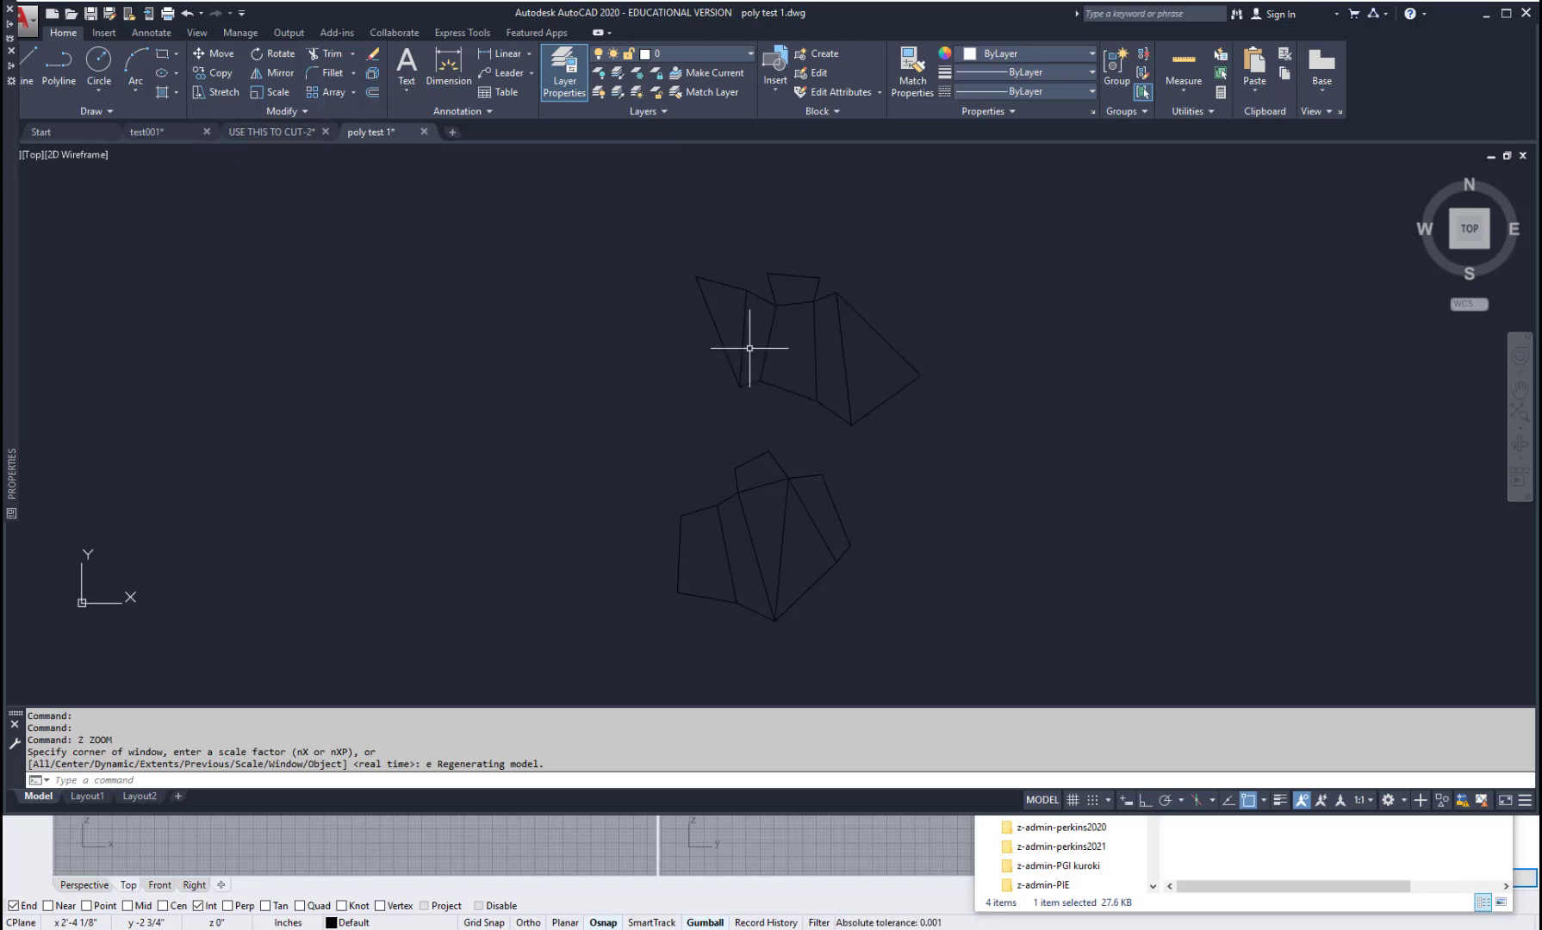
click(975, 228)
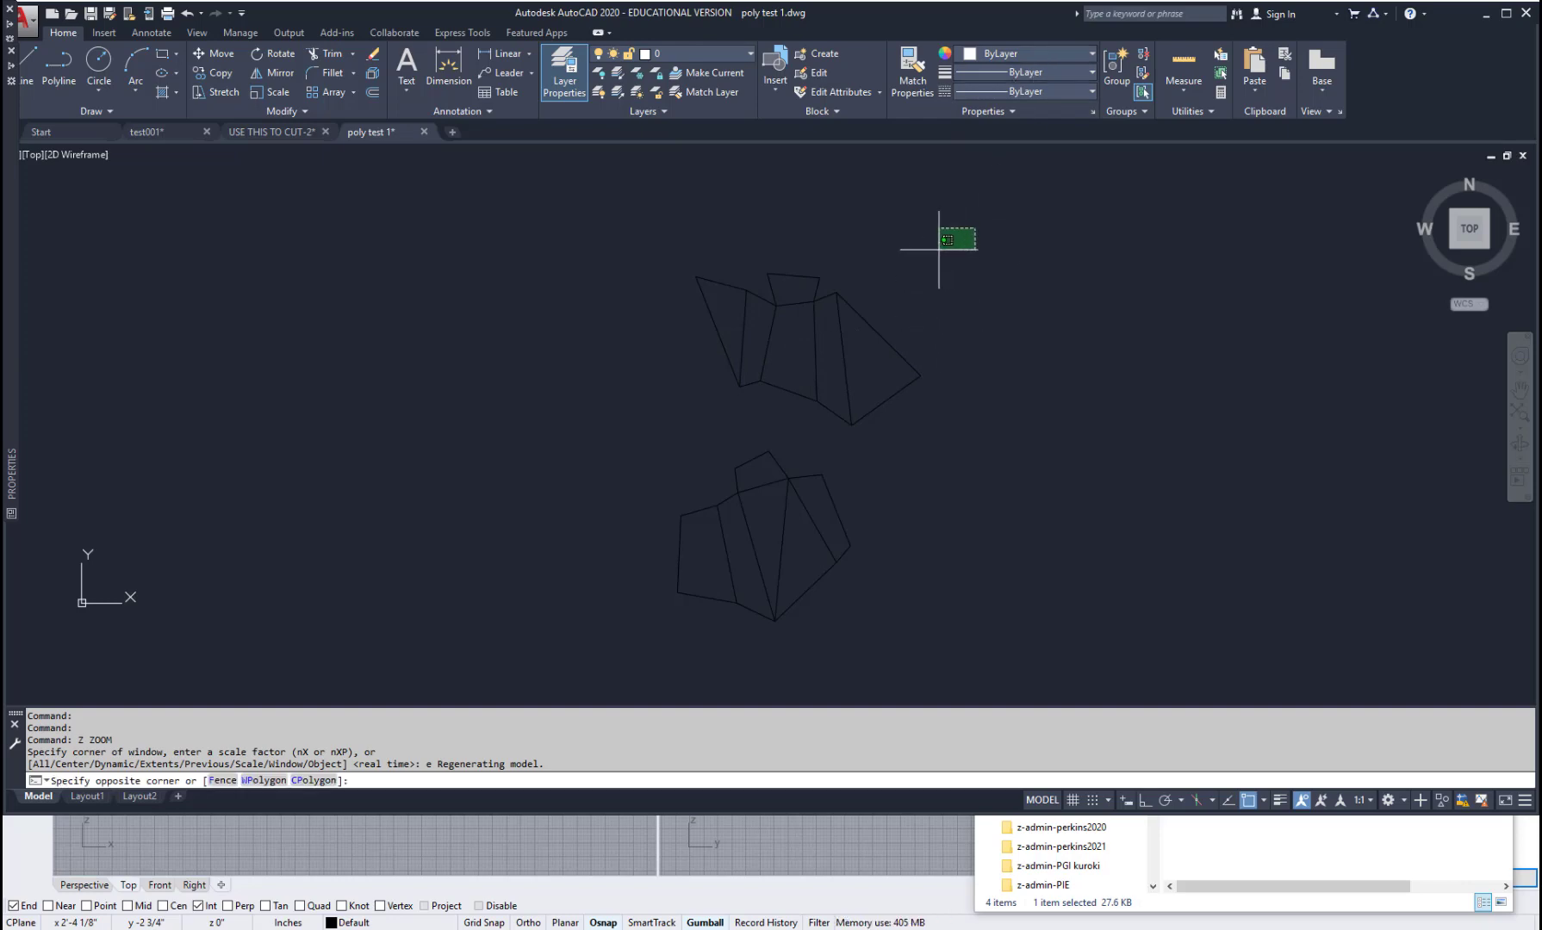
click(612, 640)
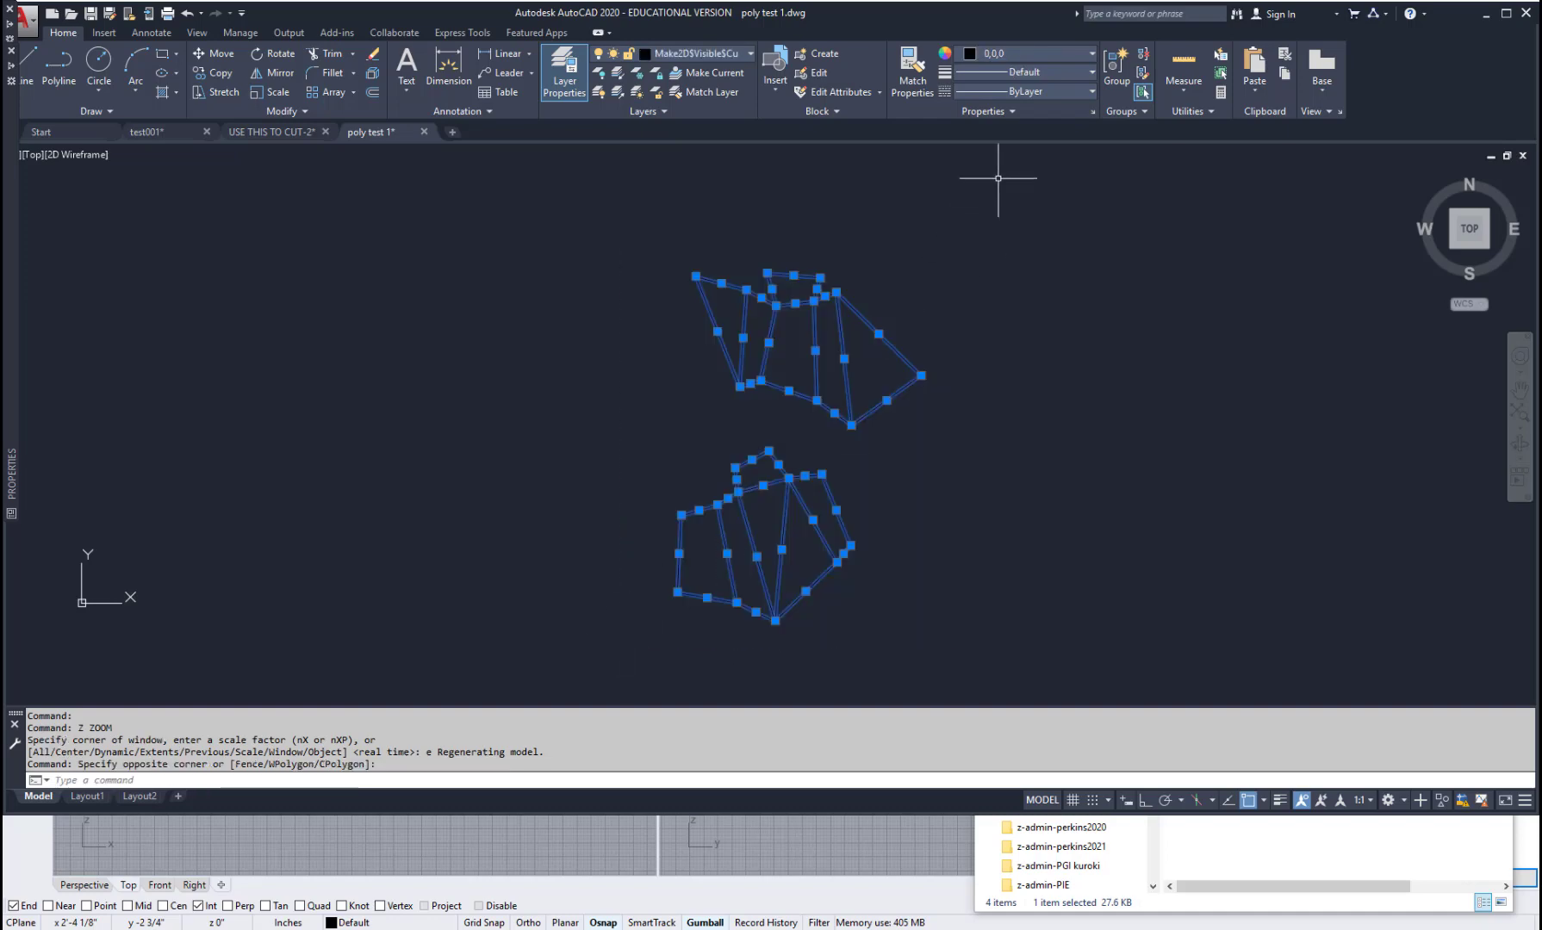
click(1092, 51)
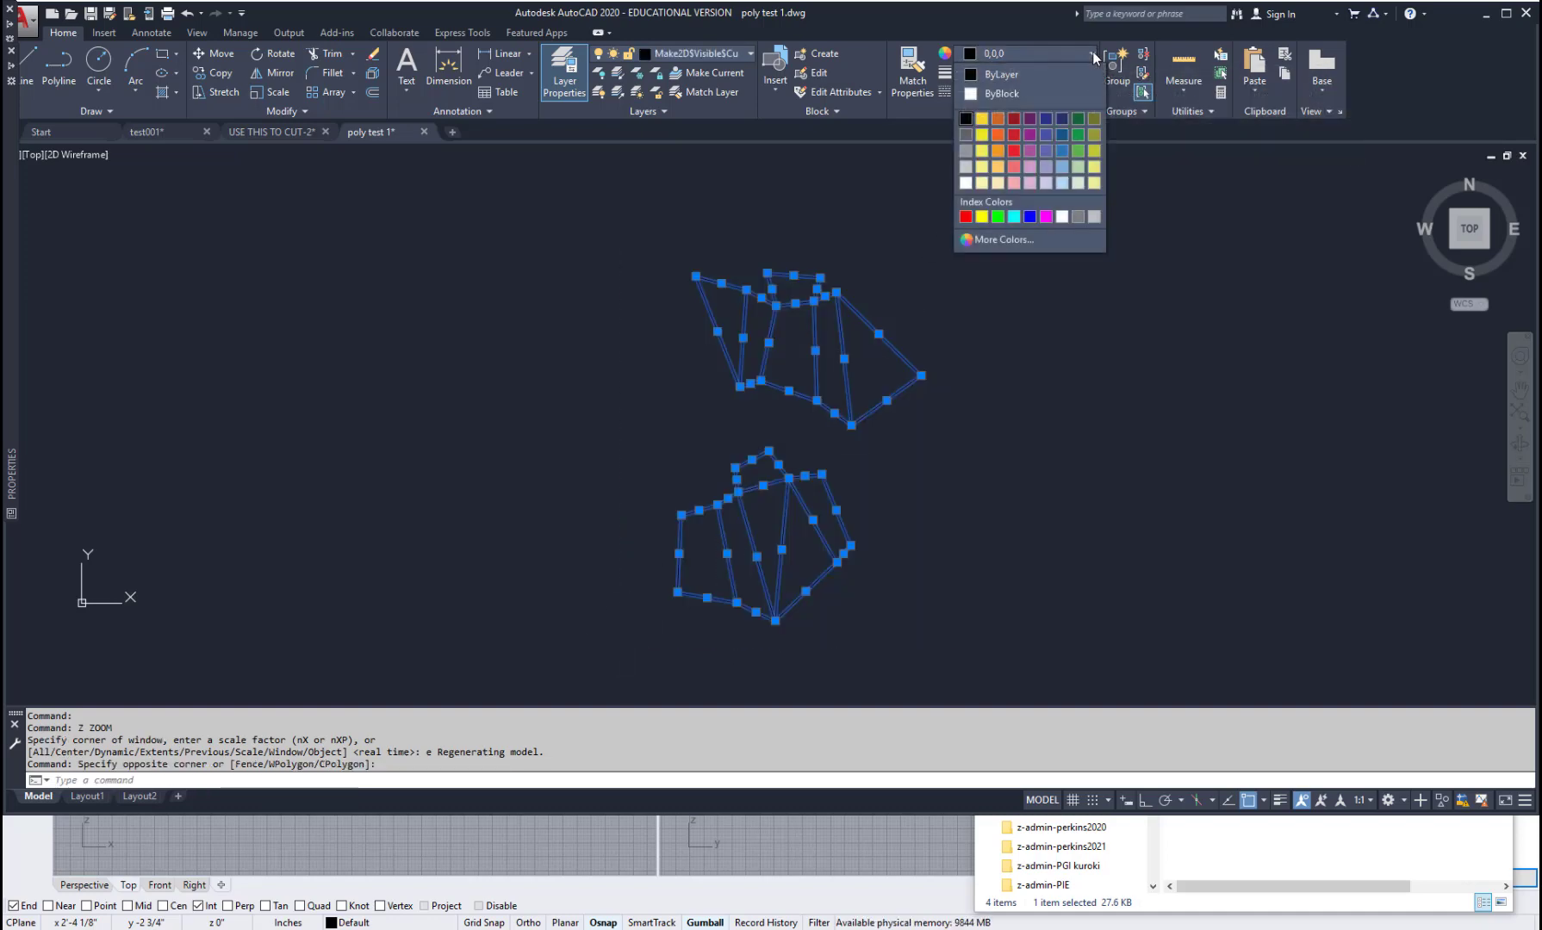
click(1032, 77)
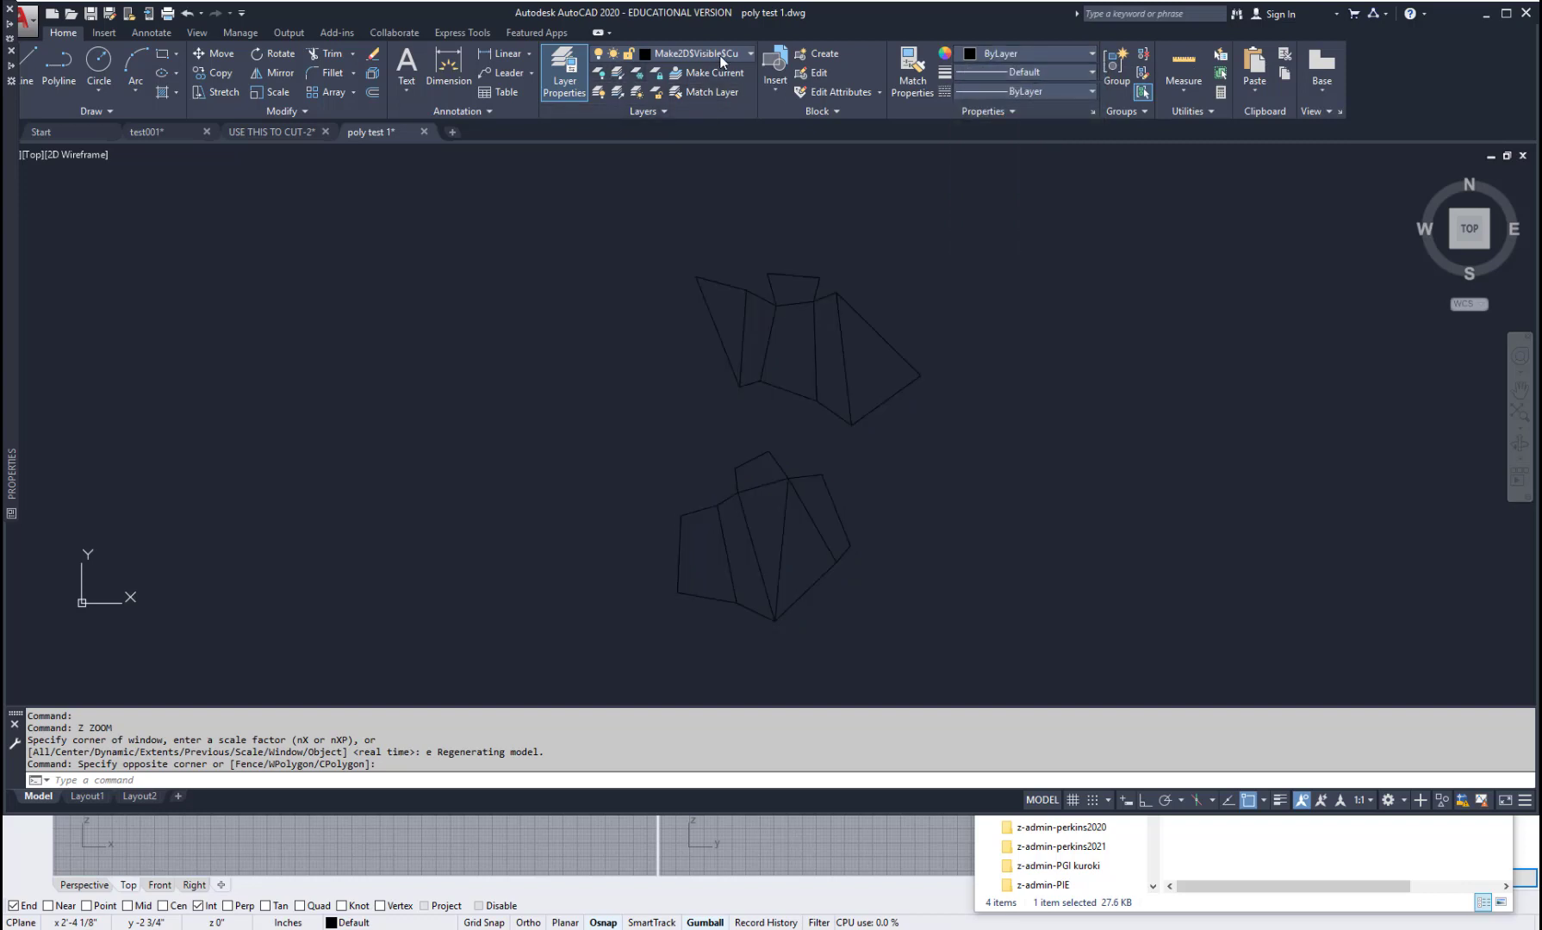
Move the lines of both patterns onto layer 0 and clear the selection.
click(746, 52)
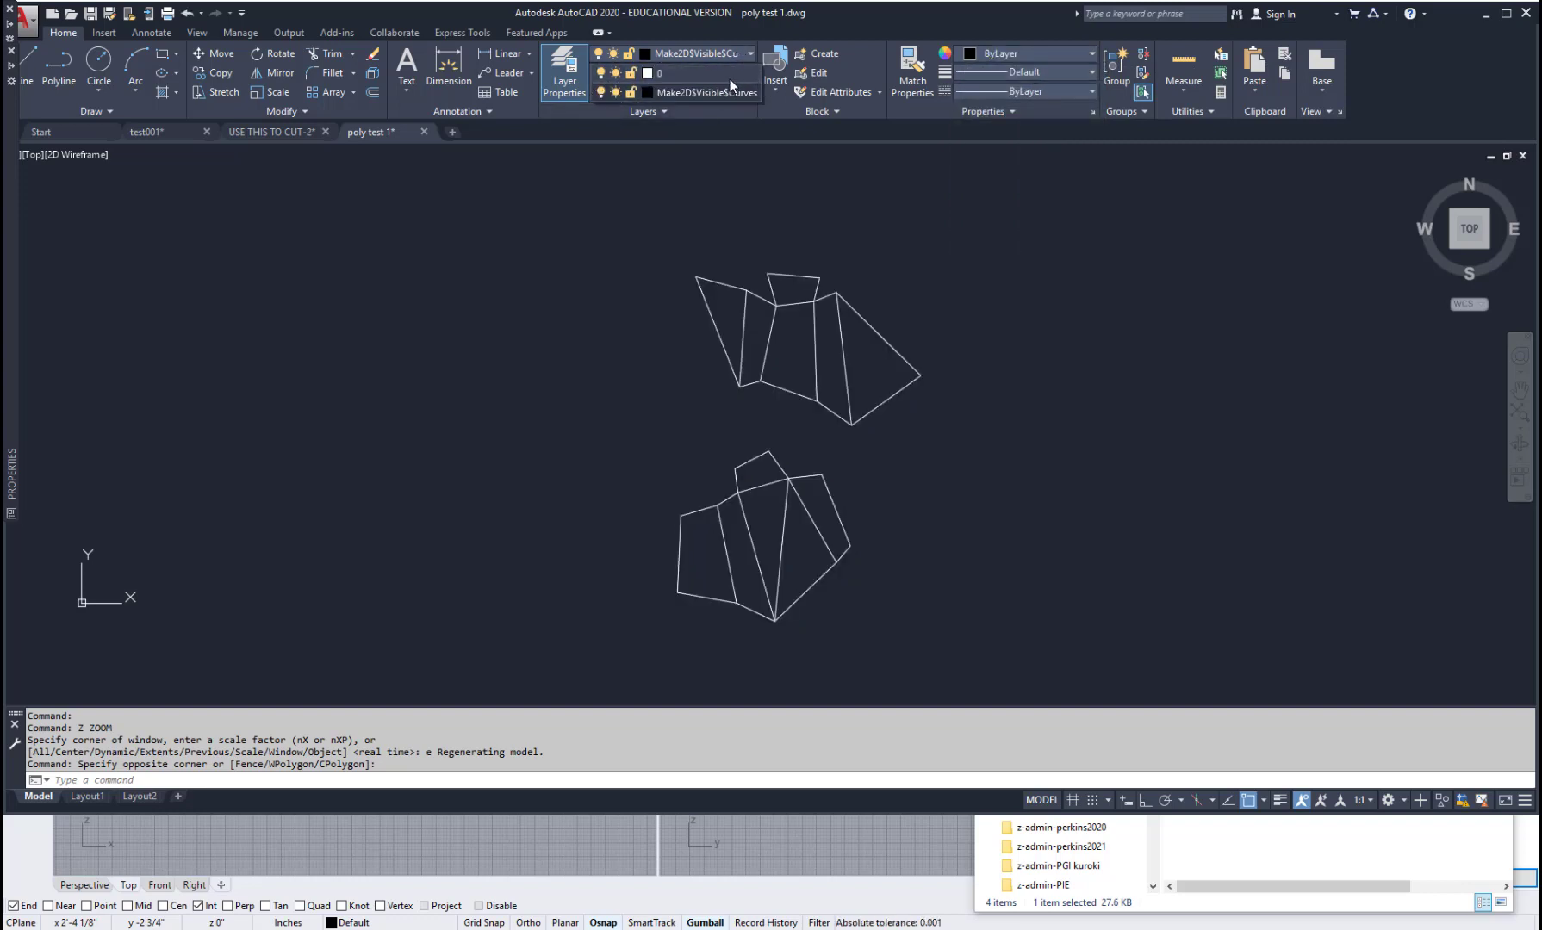
click(730, 78)
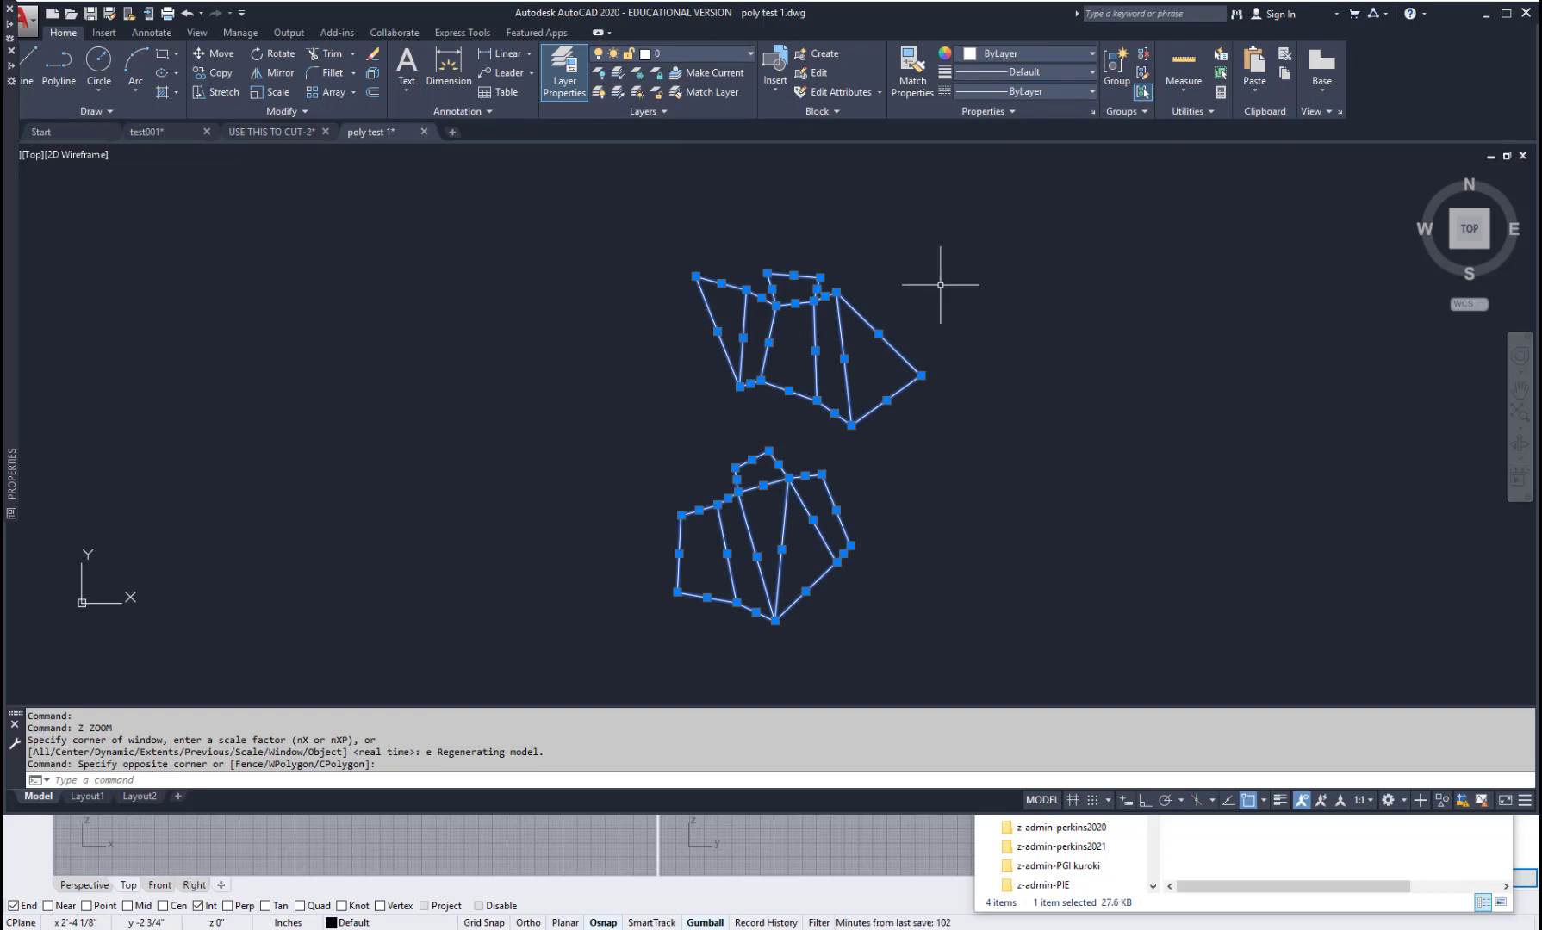
key(Escape)
key(Escape)
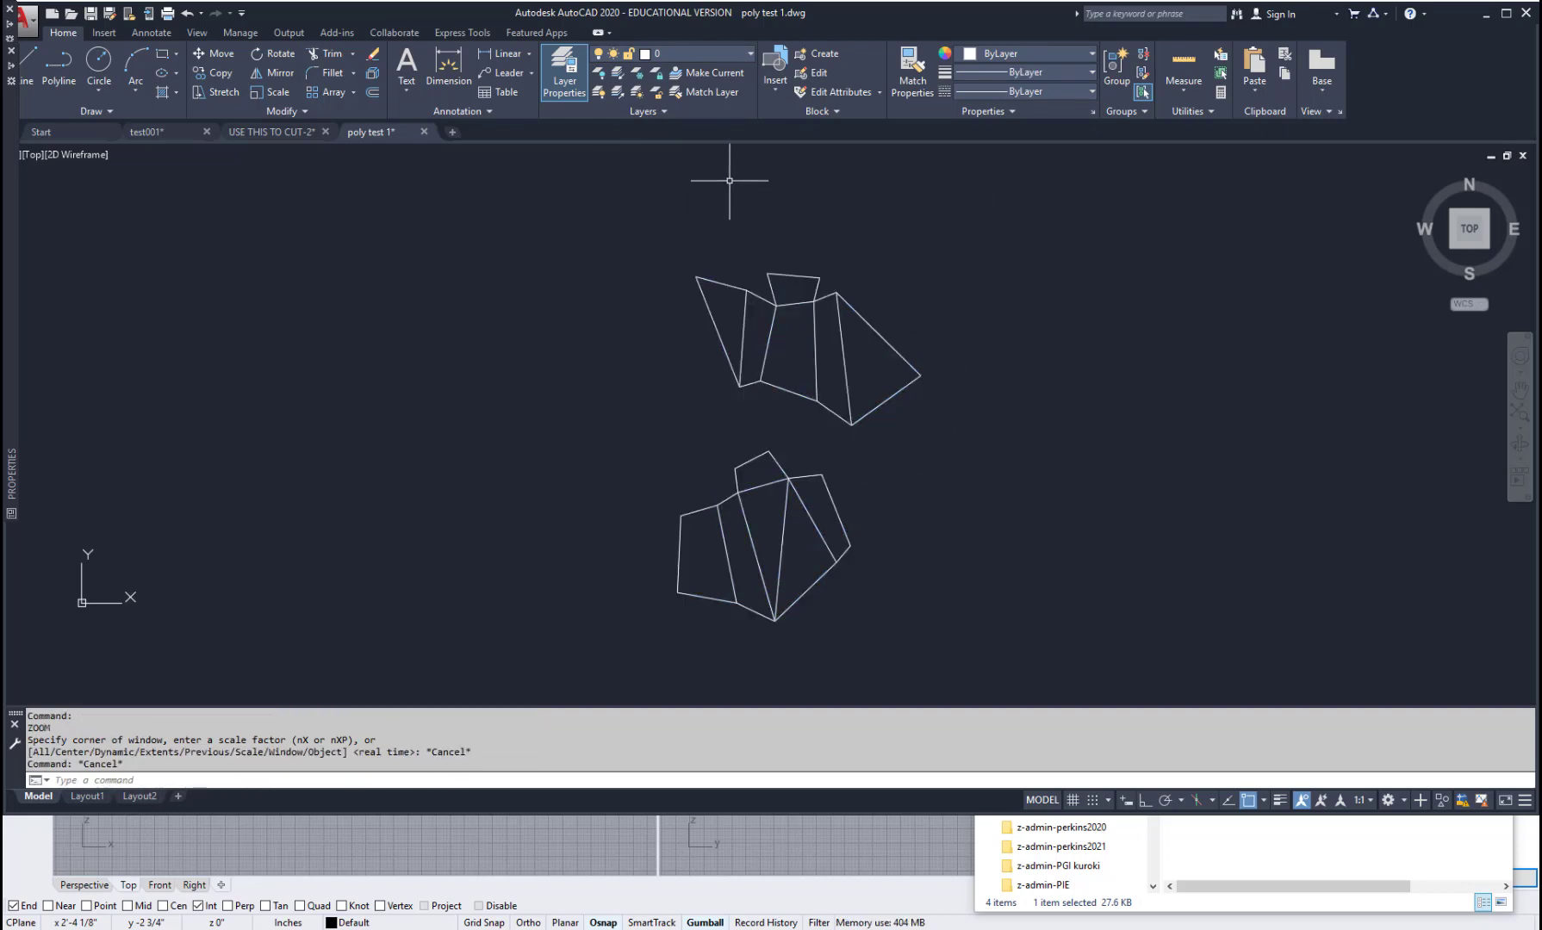
key(Escape)
key(Escape)
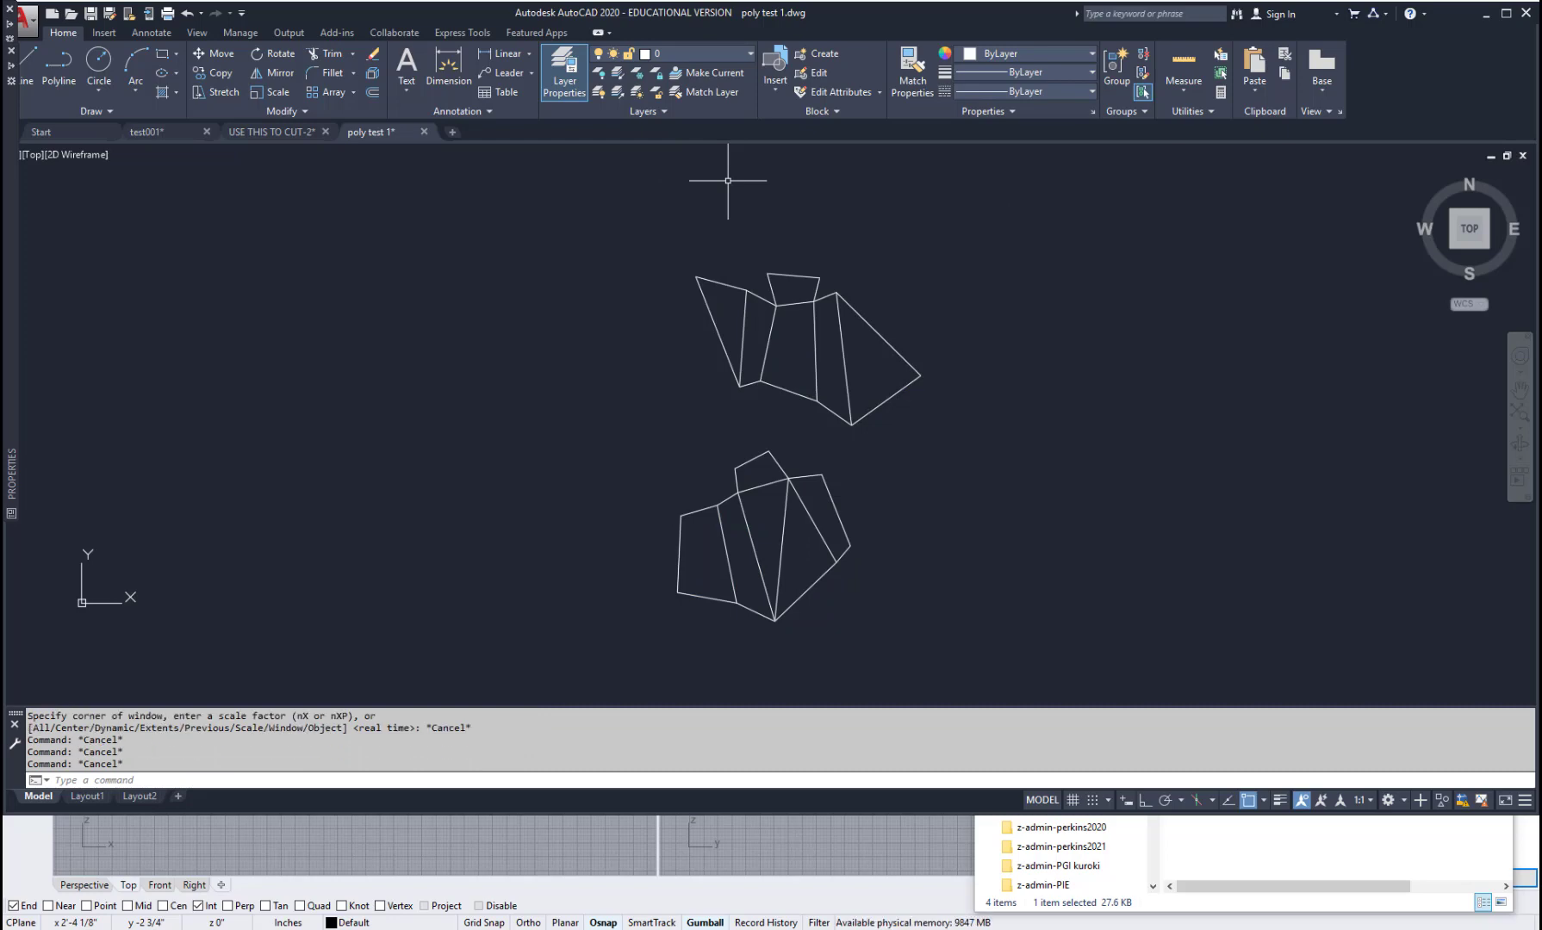
Purge all unused items from the drawing.
text(PURGE)
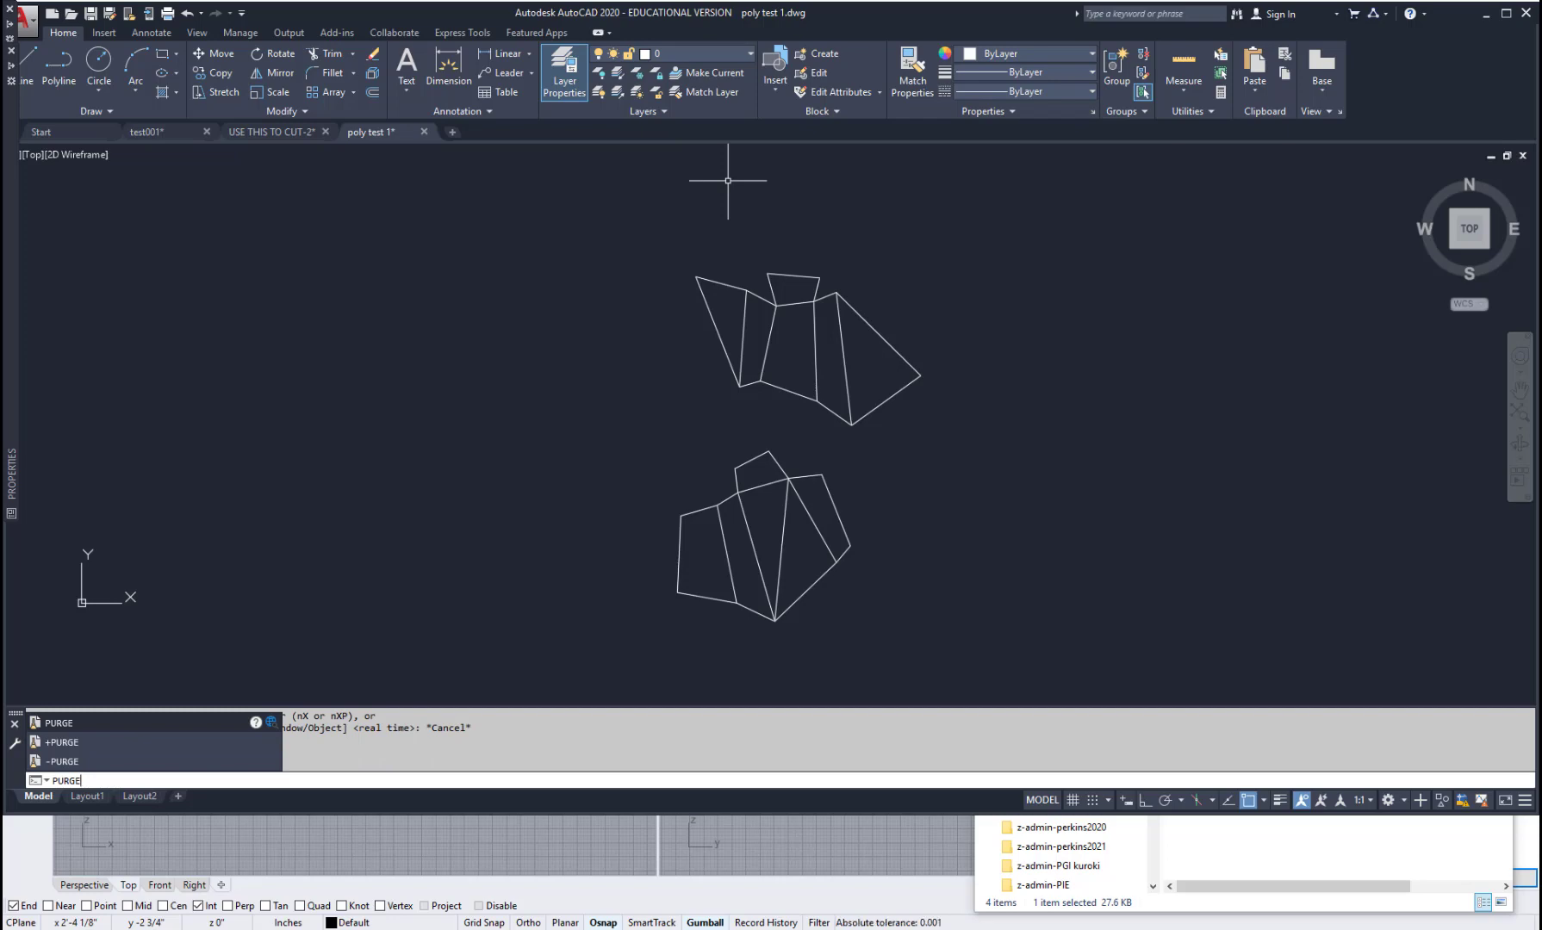
key(Return)
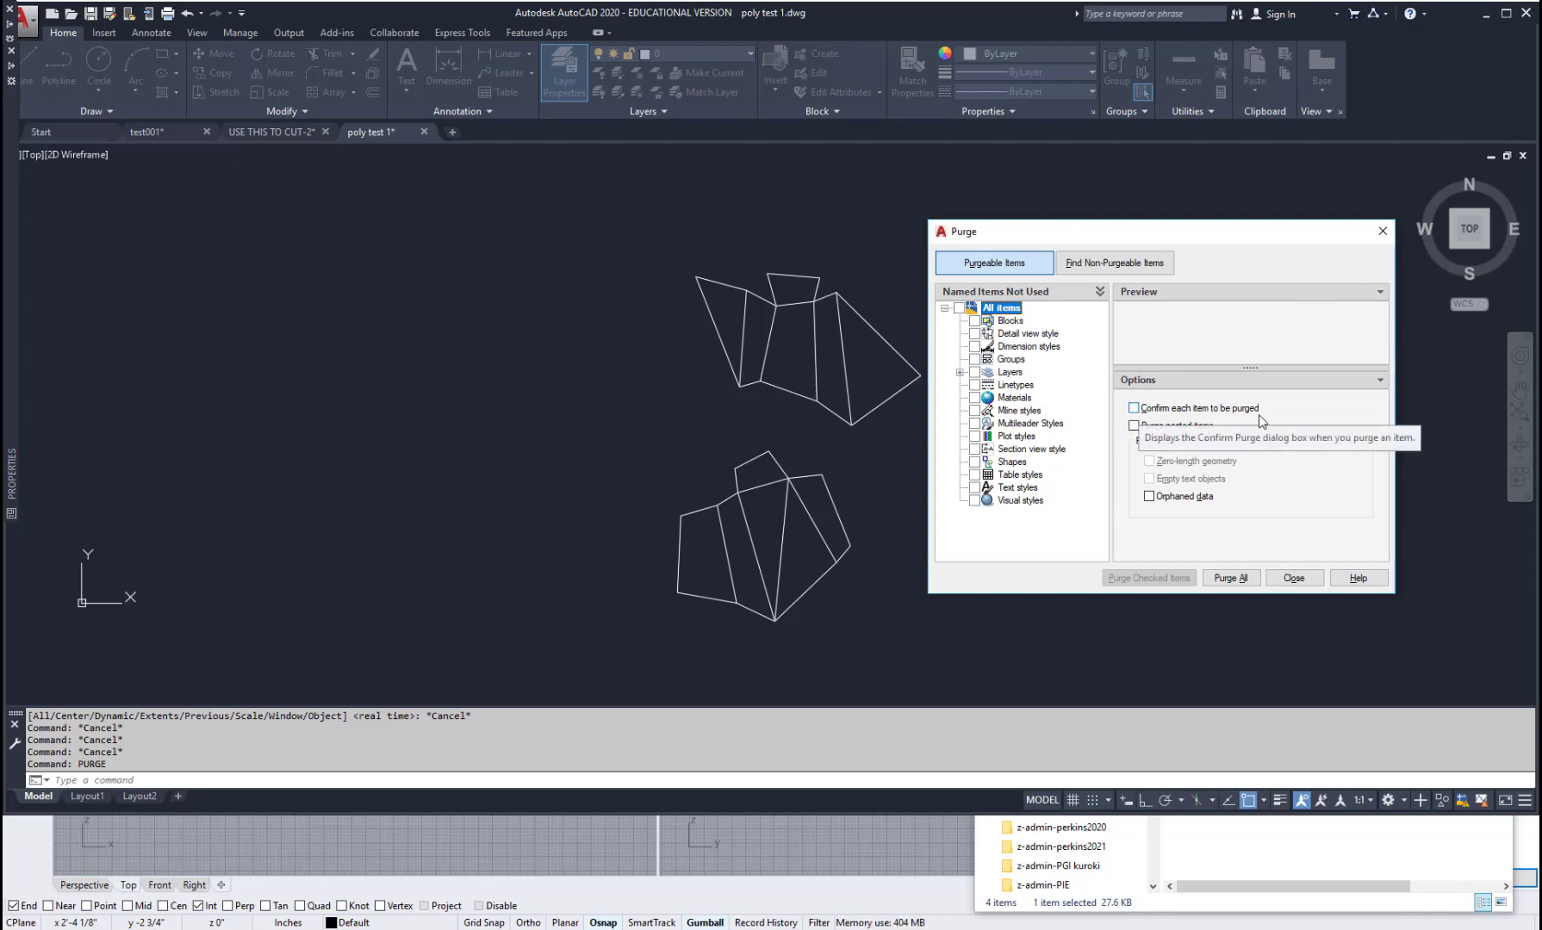
click(1230, 575)
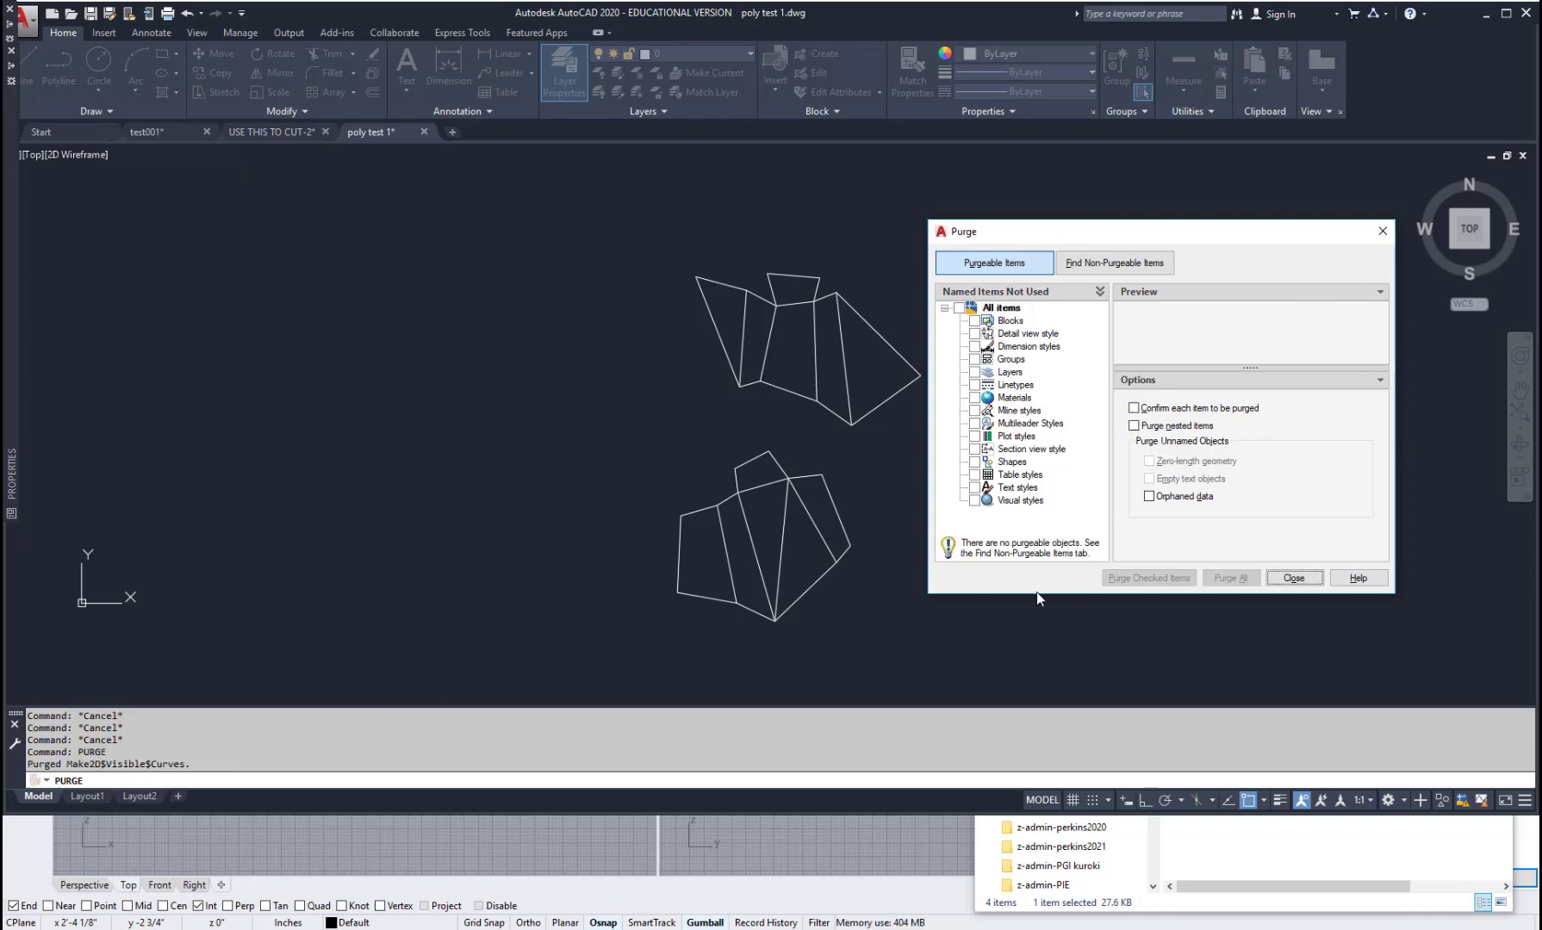
click(1294, 577)
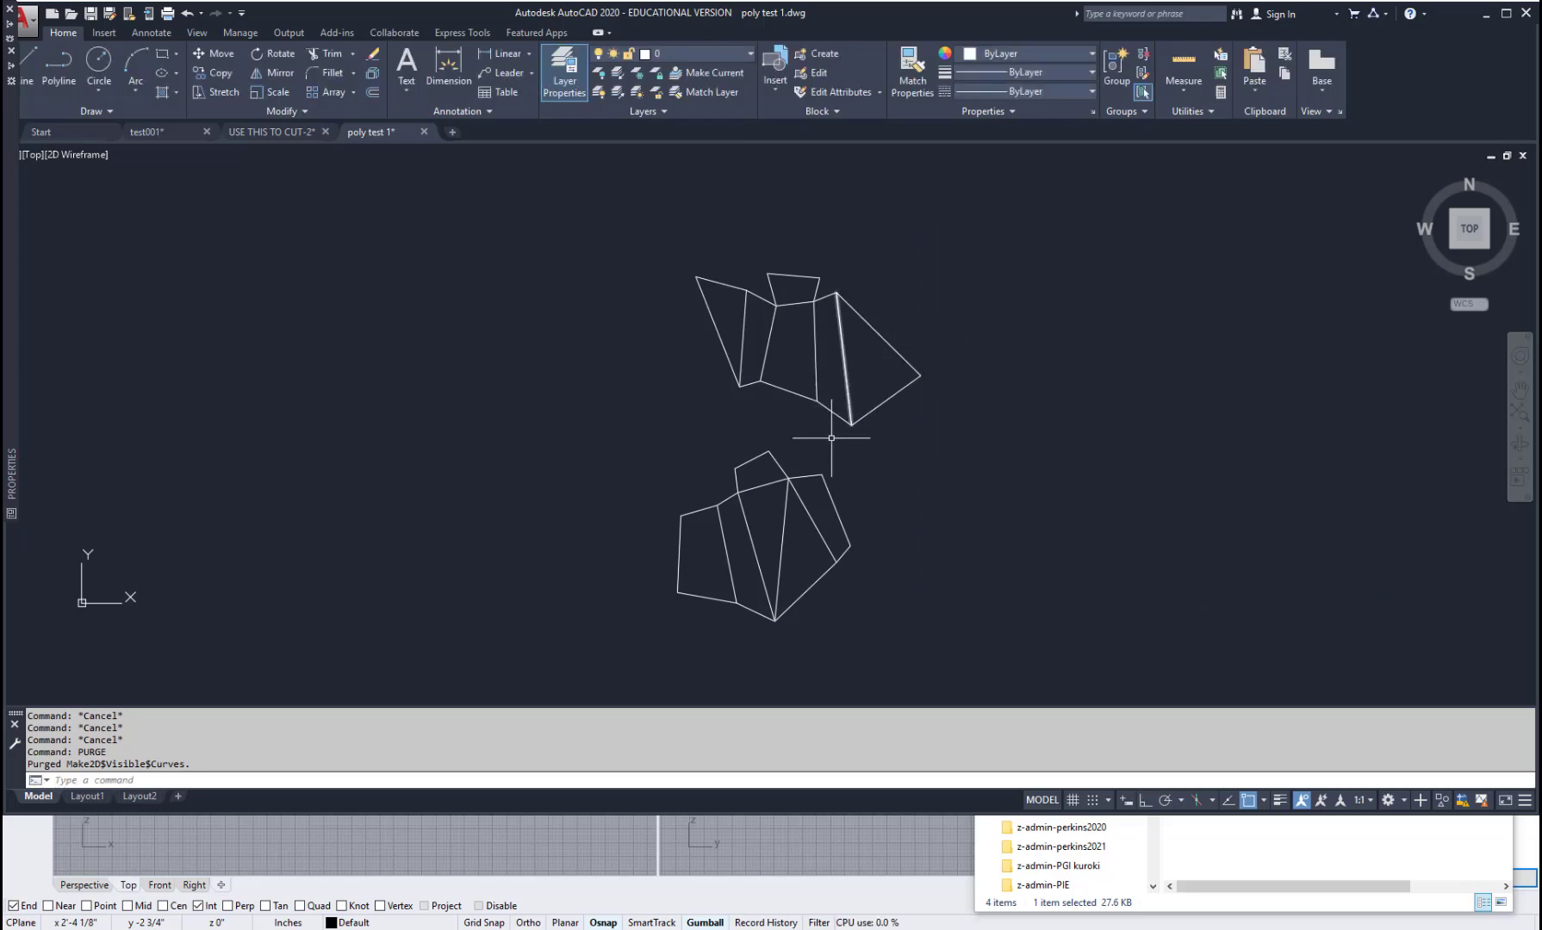
key(Escape)
key(Escape)
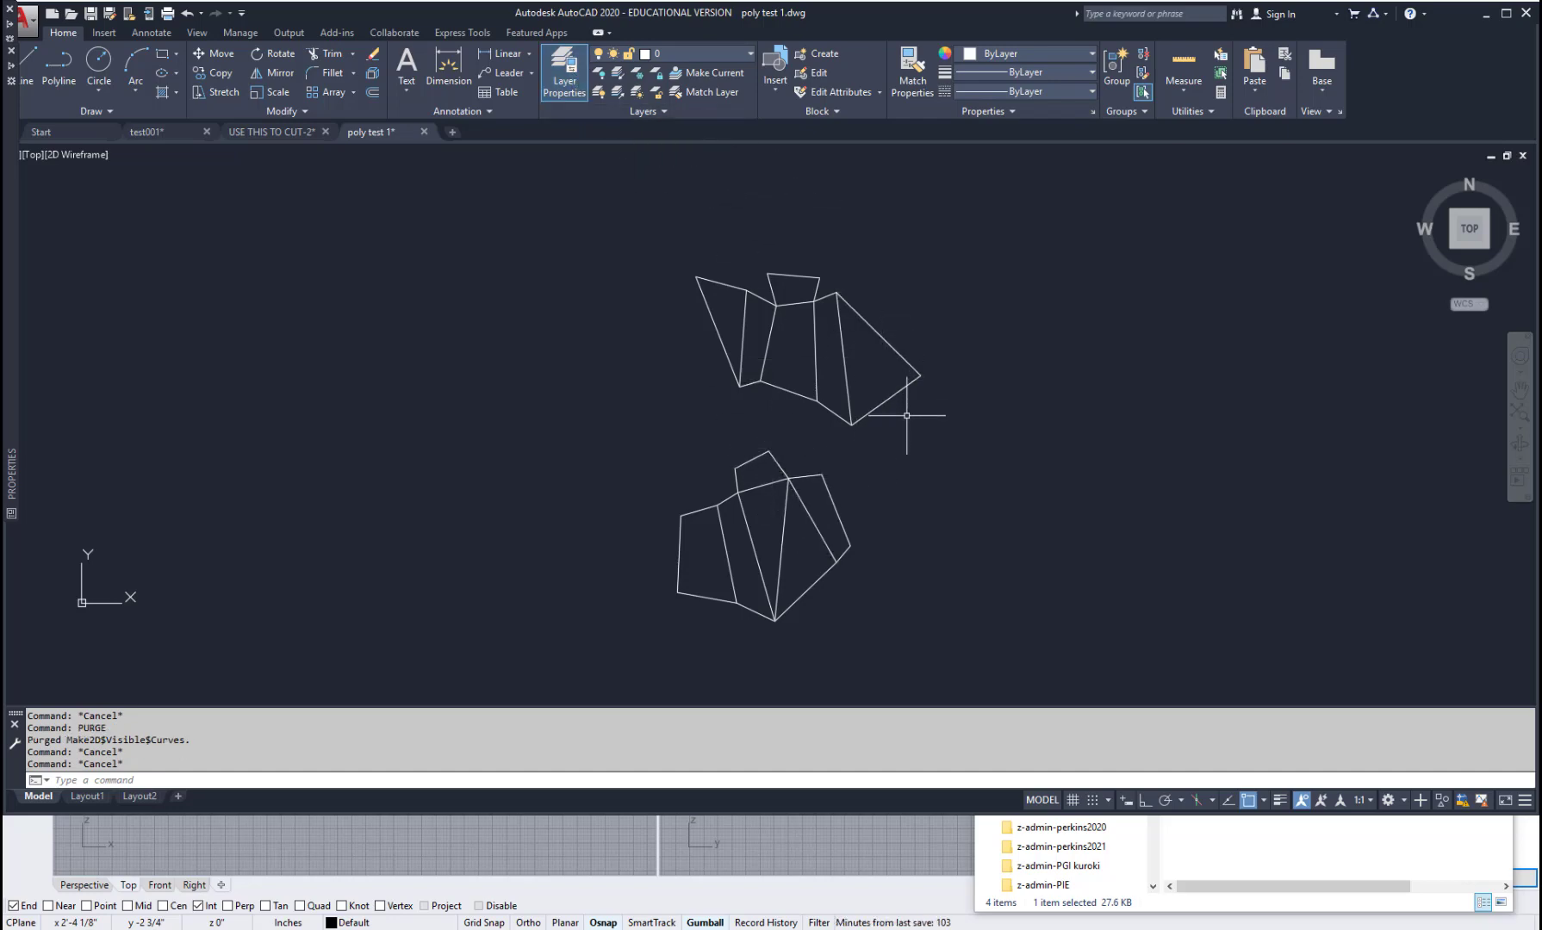
key(Escape)
key(Escape)
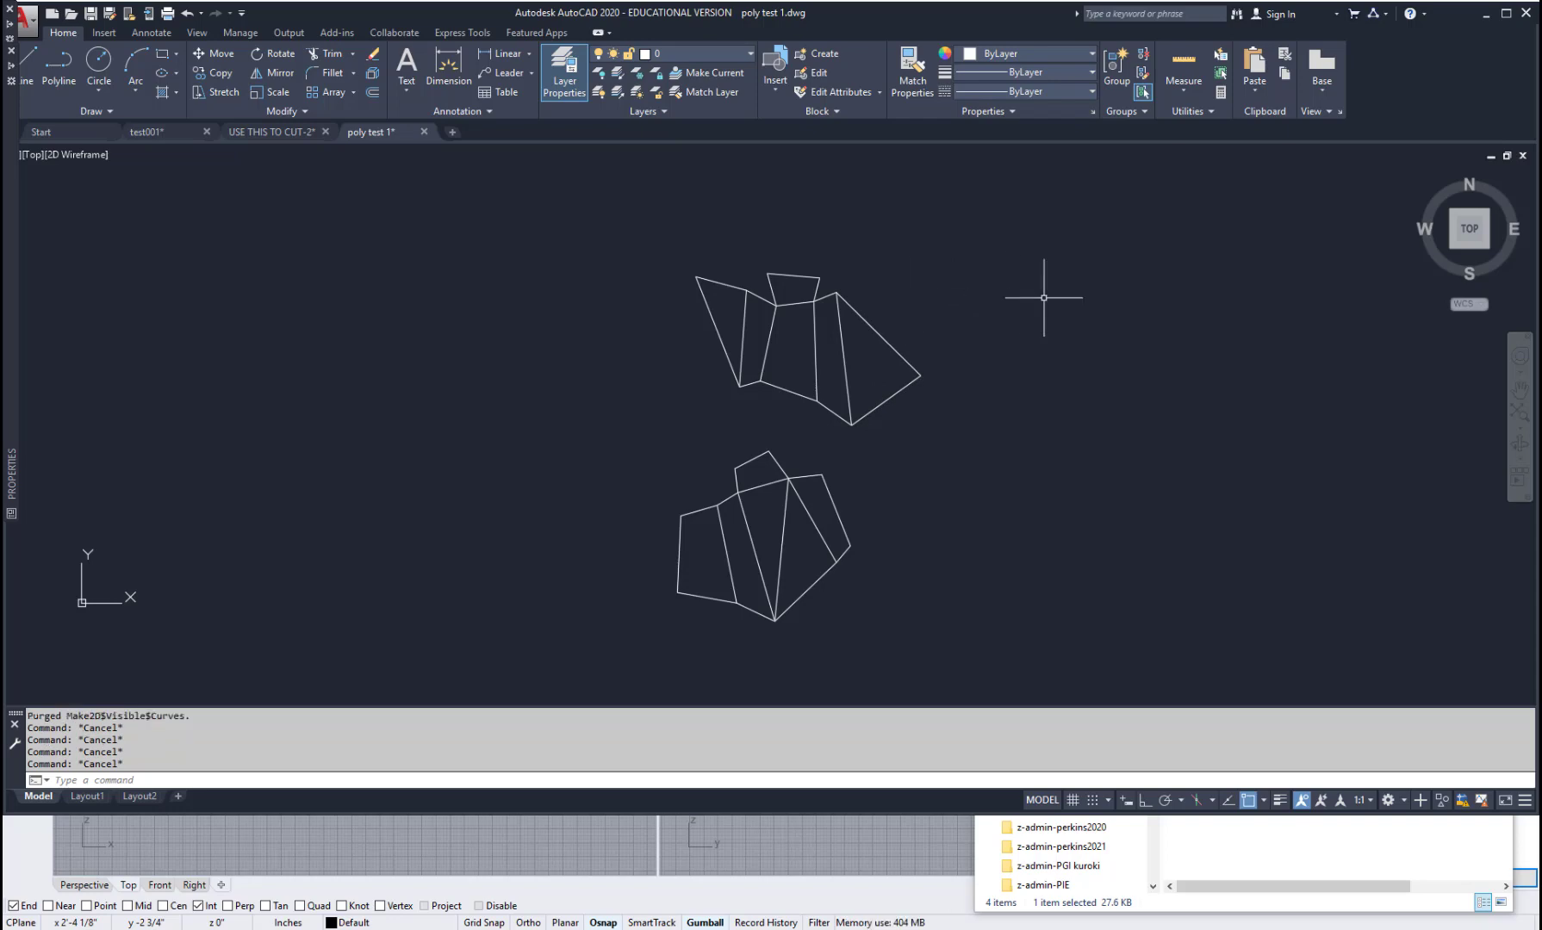
Run Overkill on all lines of both patterns, keeping the default comparison settings and options.
key(Escape)
text(o)
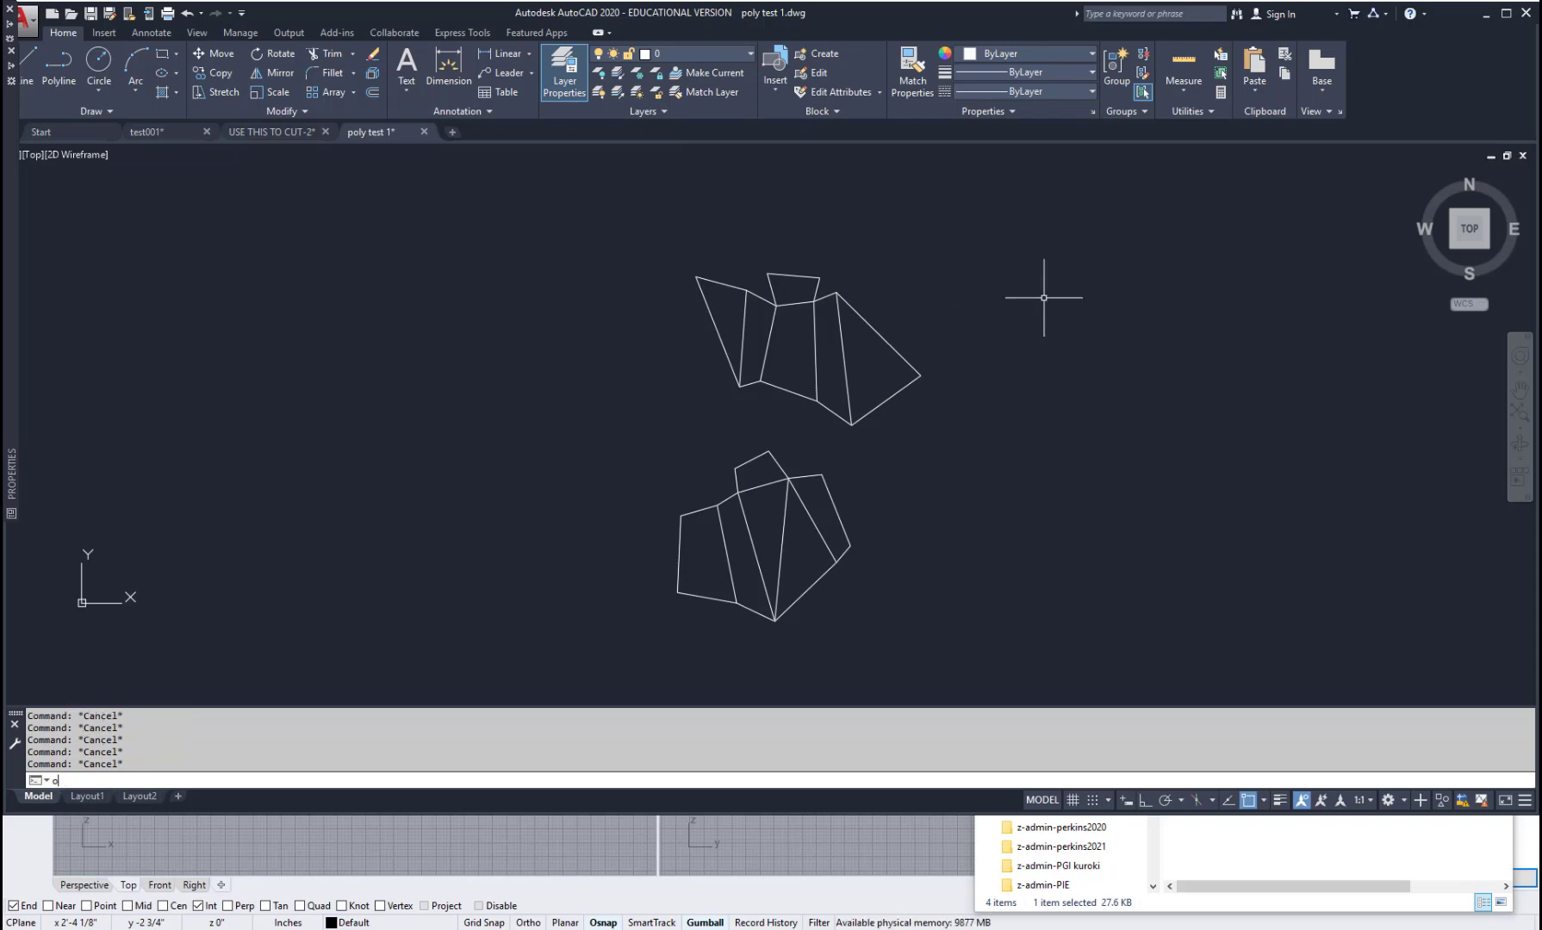
text(verkill)
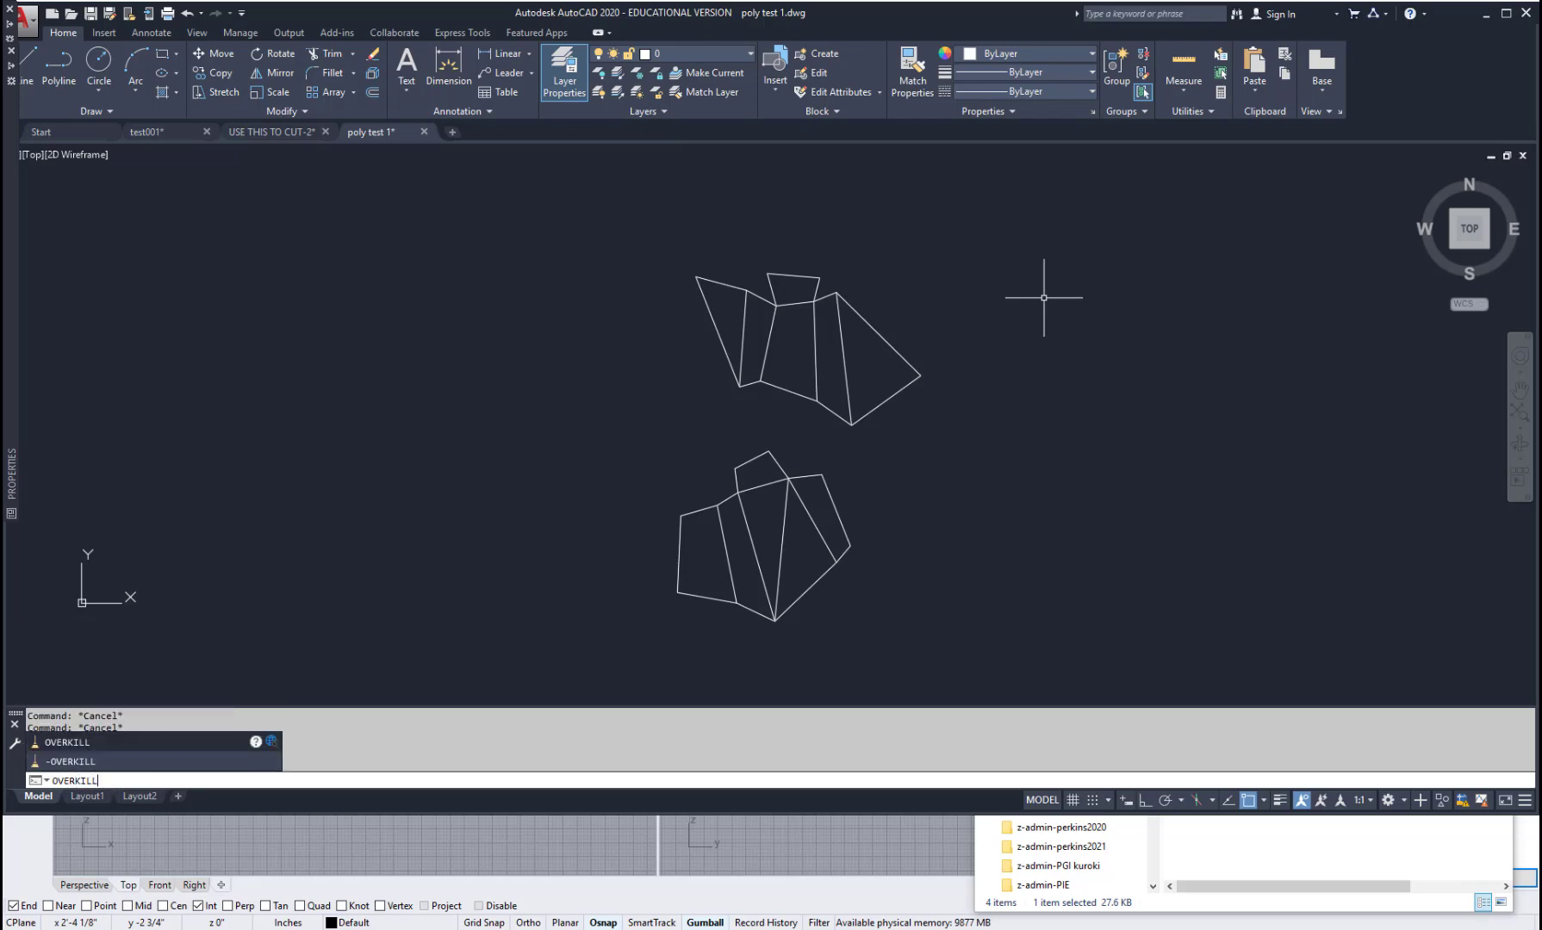
key(Return)
click(1038, 224)
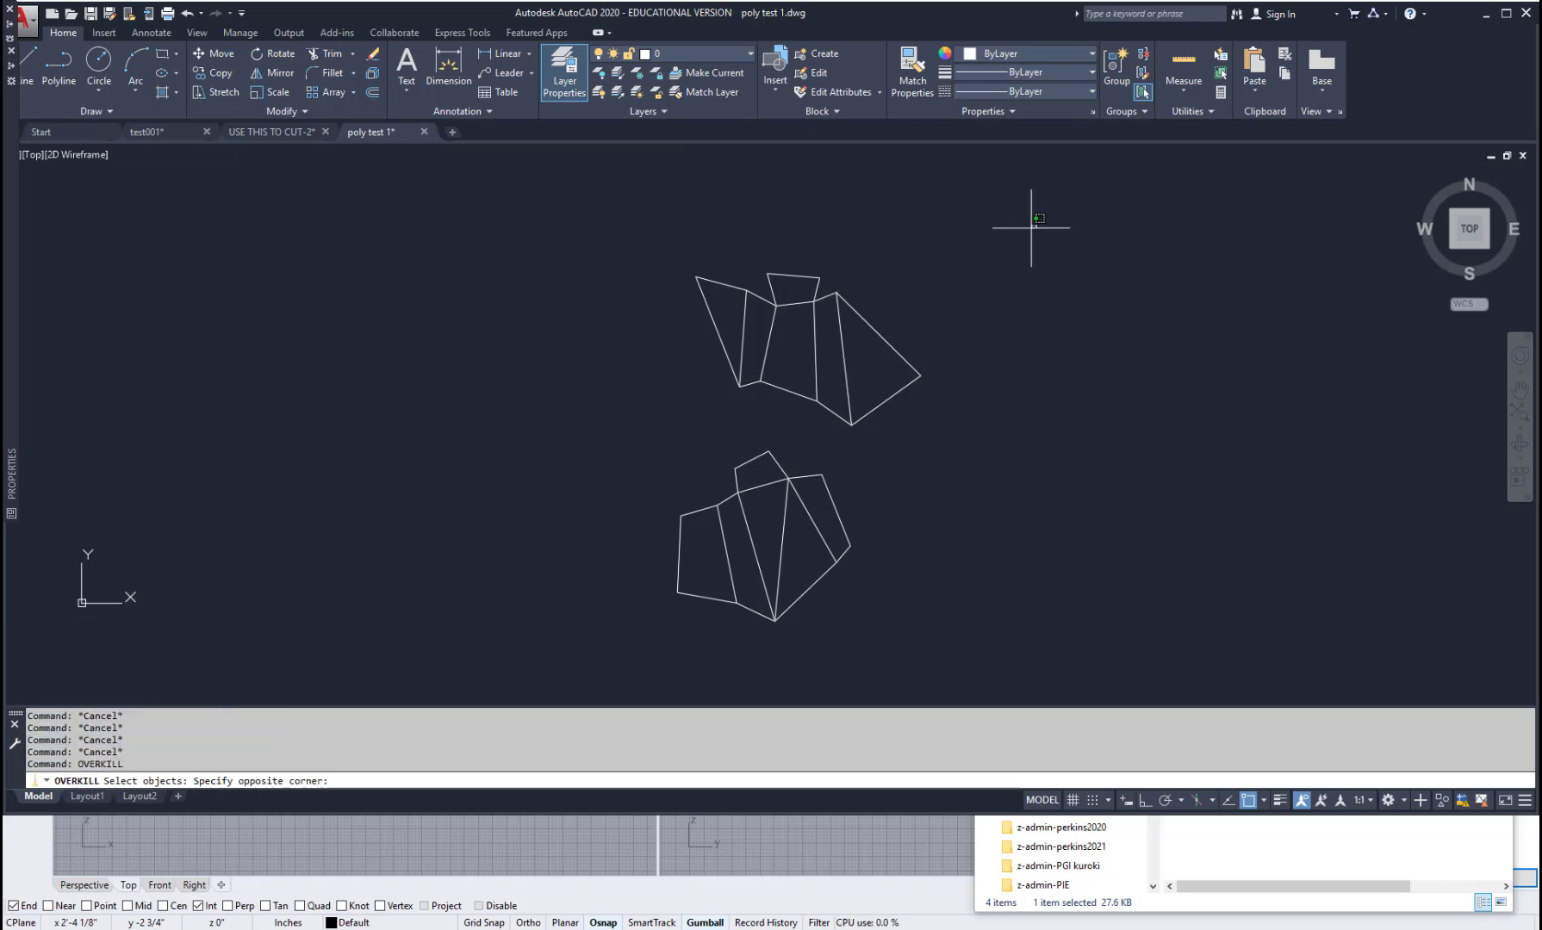
click(571, 694)
key(Return)
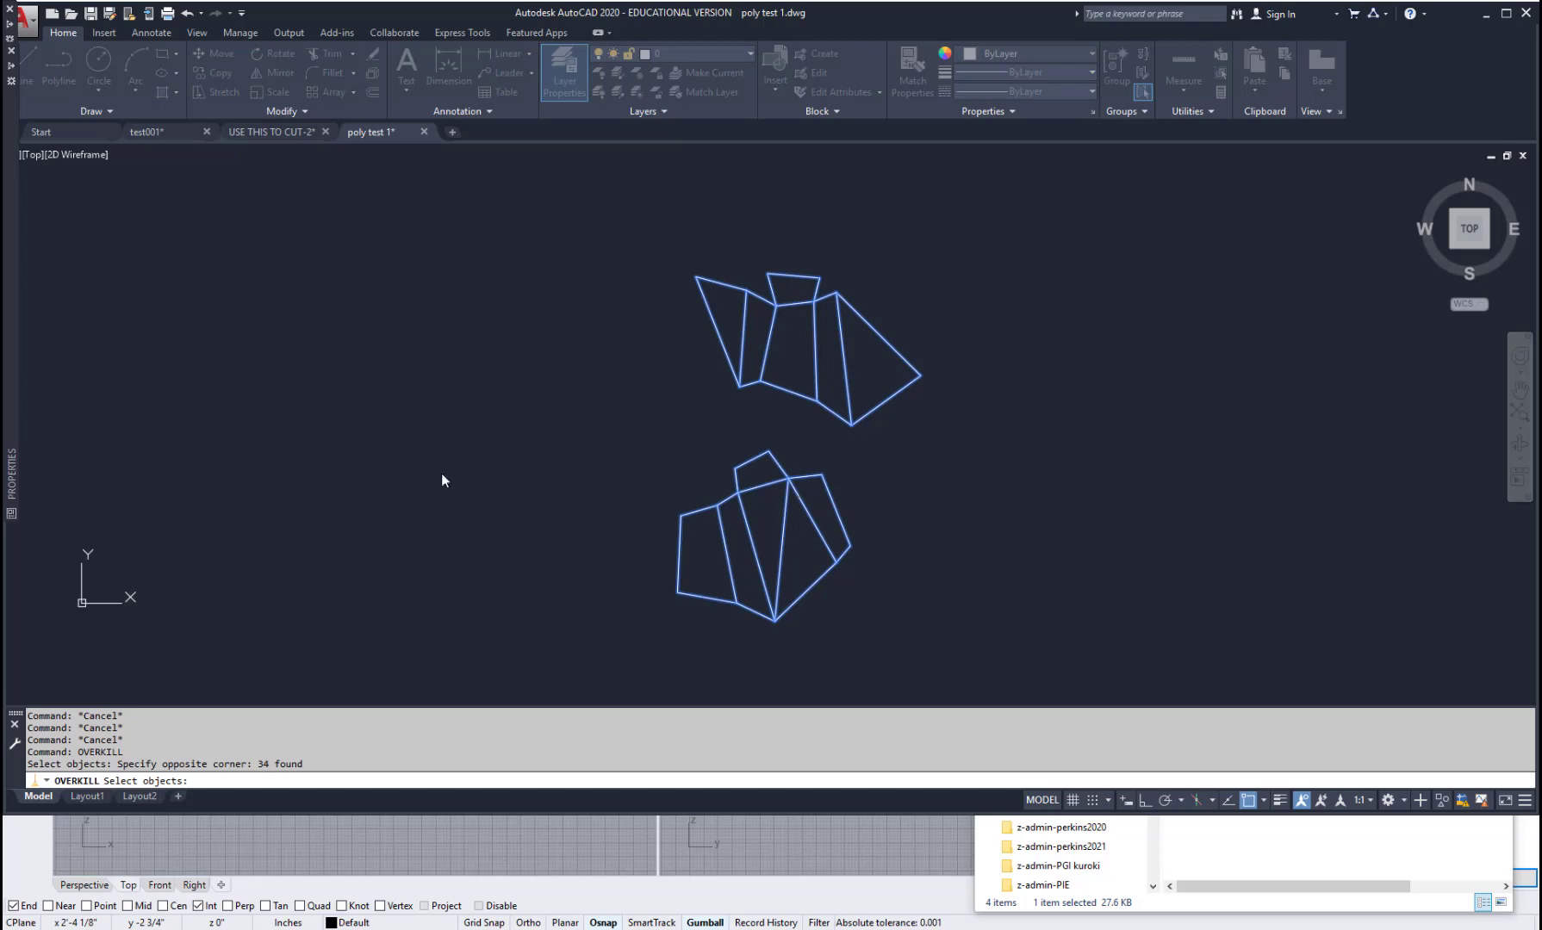
drag(258, 255, 363, 253)
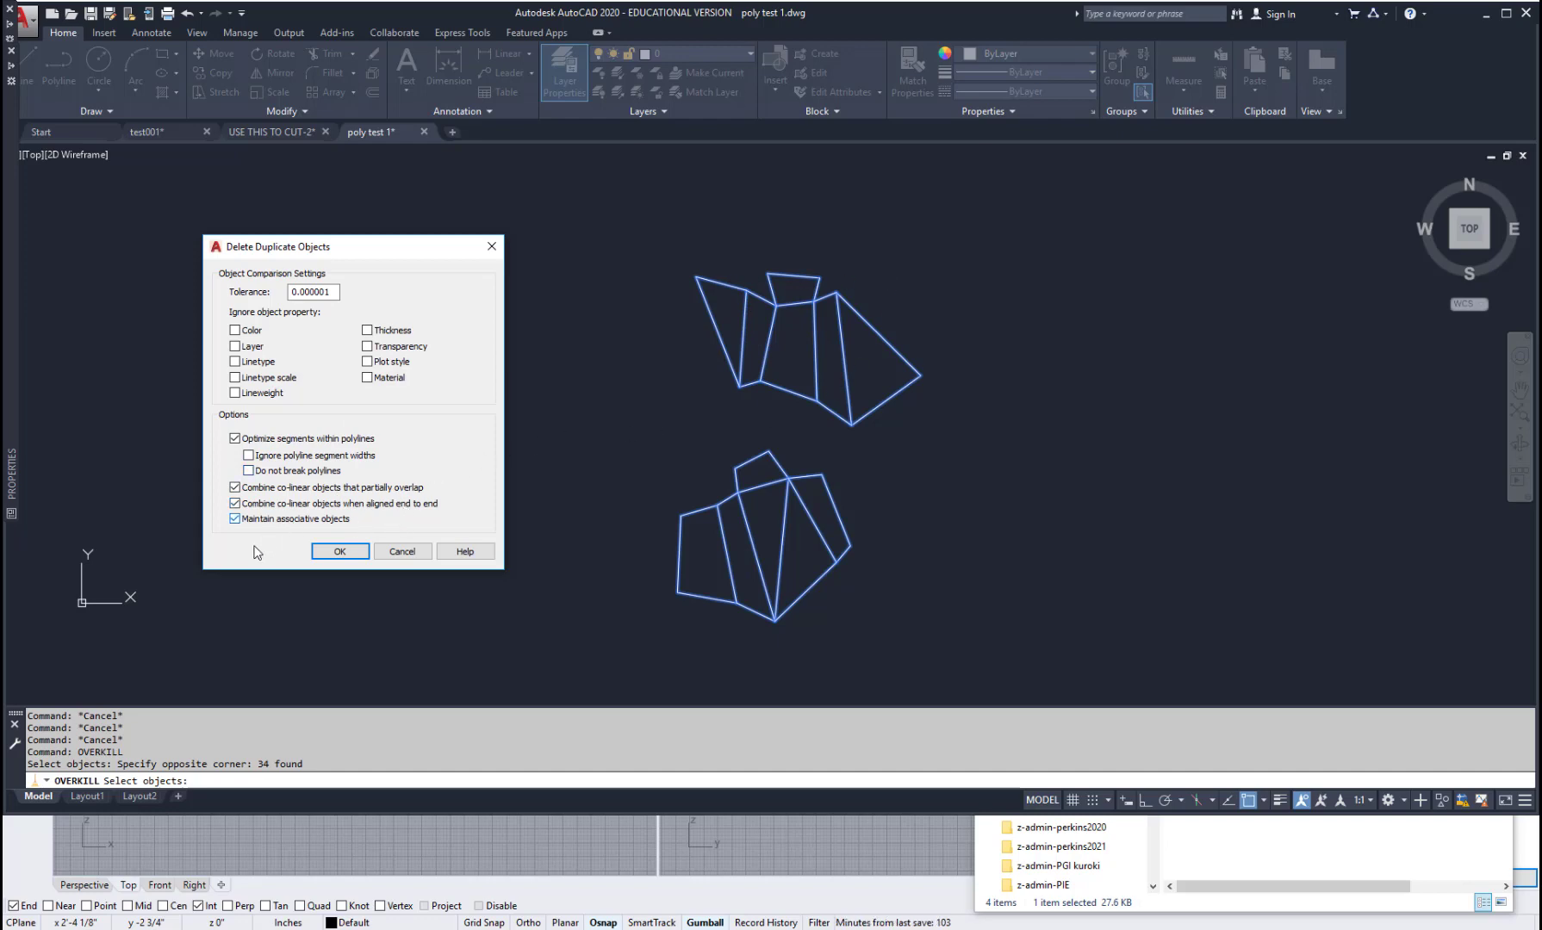
click(341, 551)
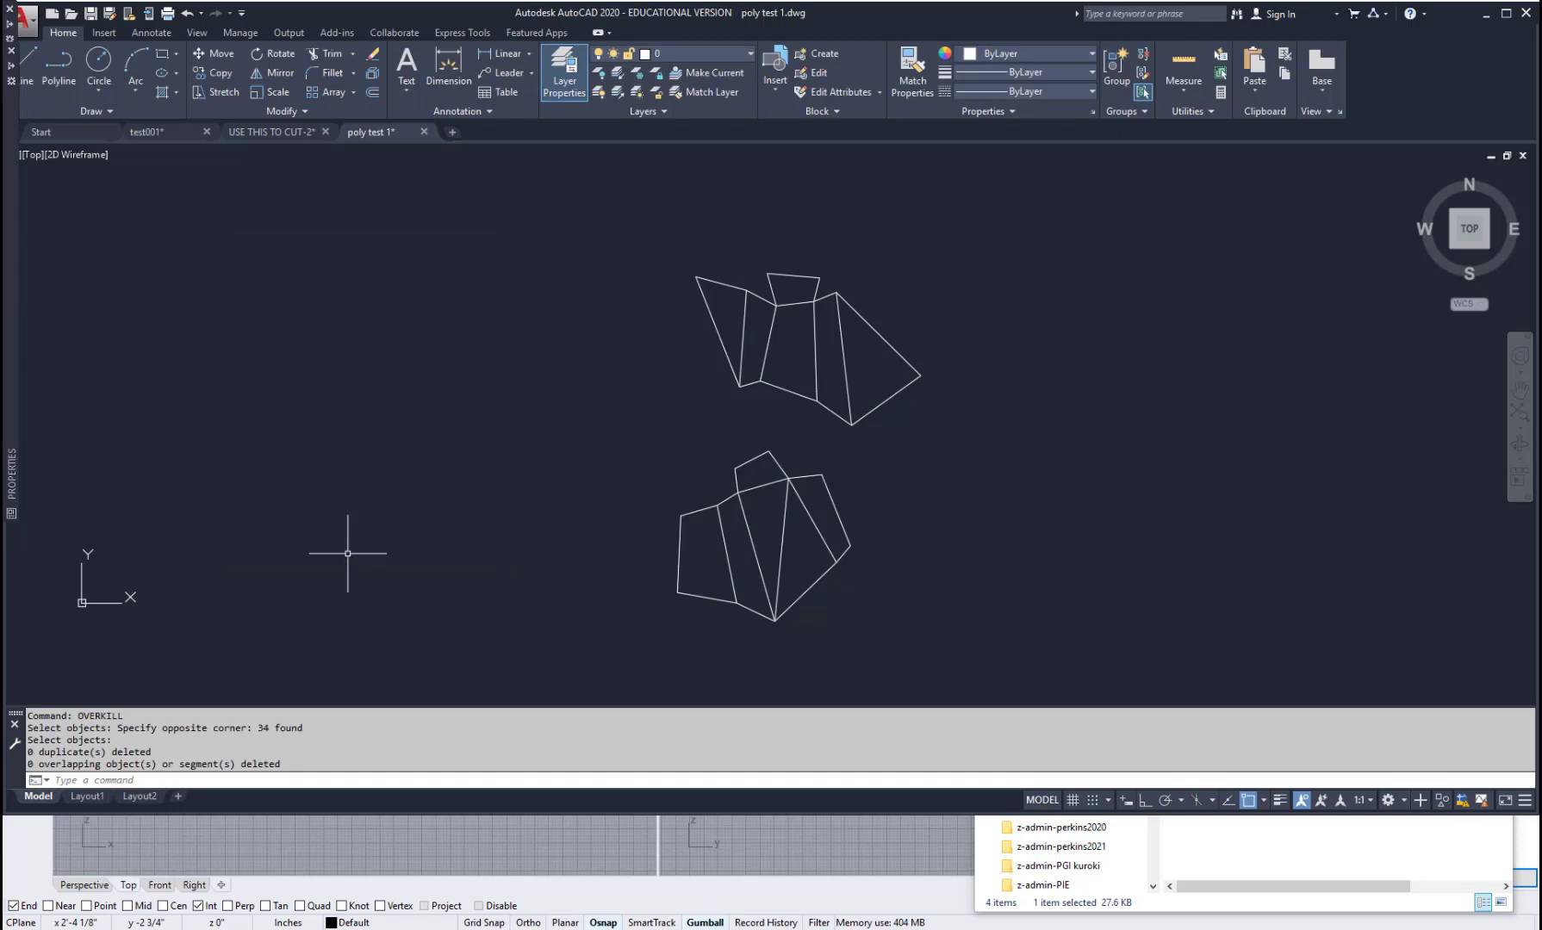
click(889, 400)
click(903, 347)
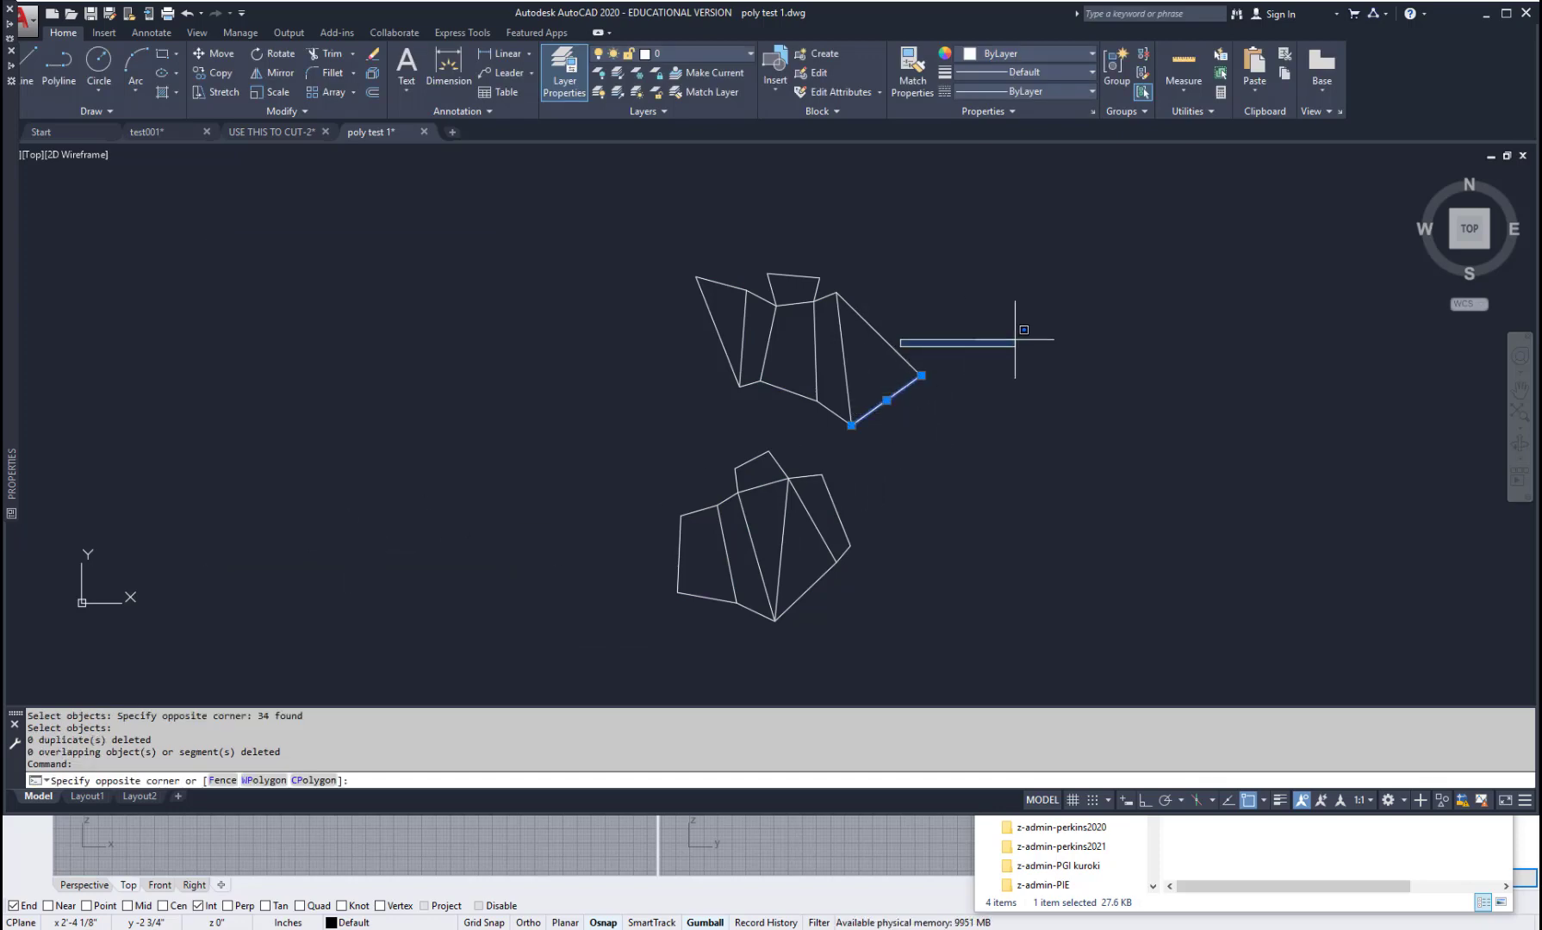
key(Escape)
key(Escape)
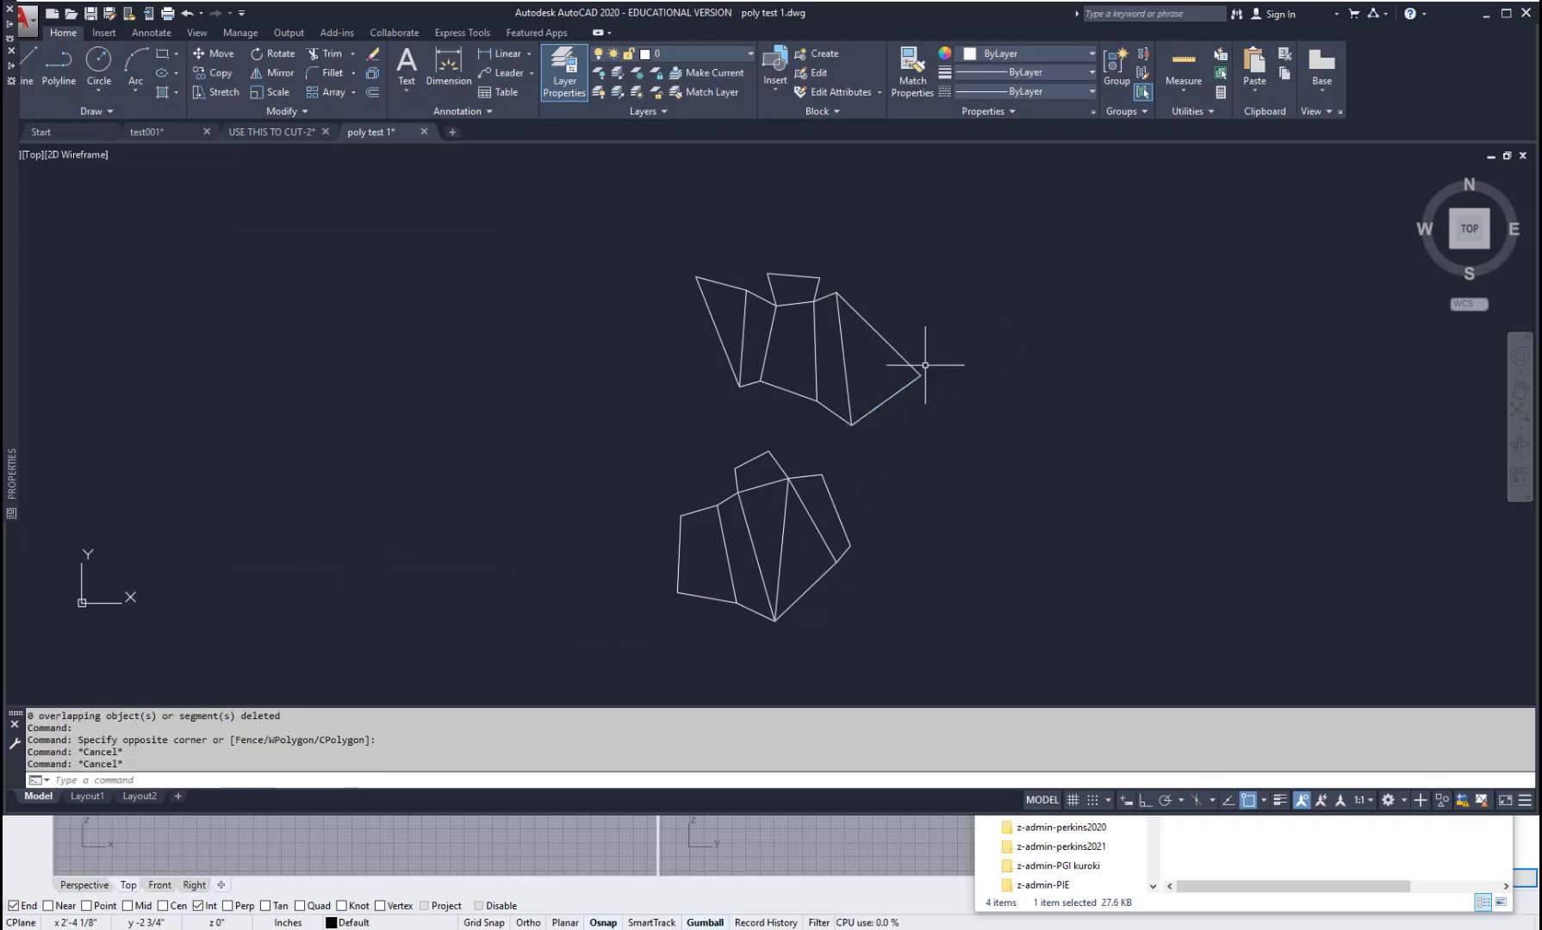
text(over)
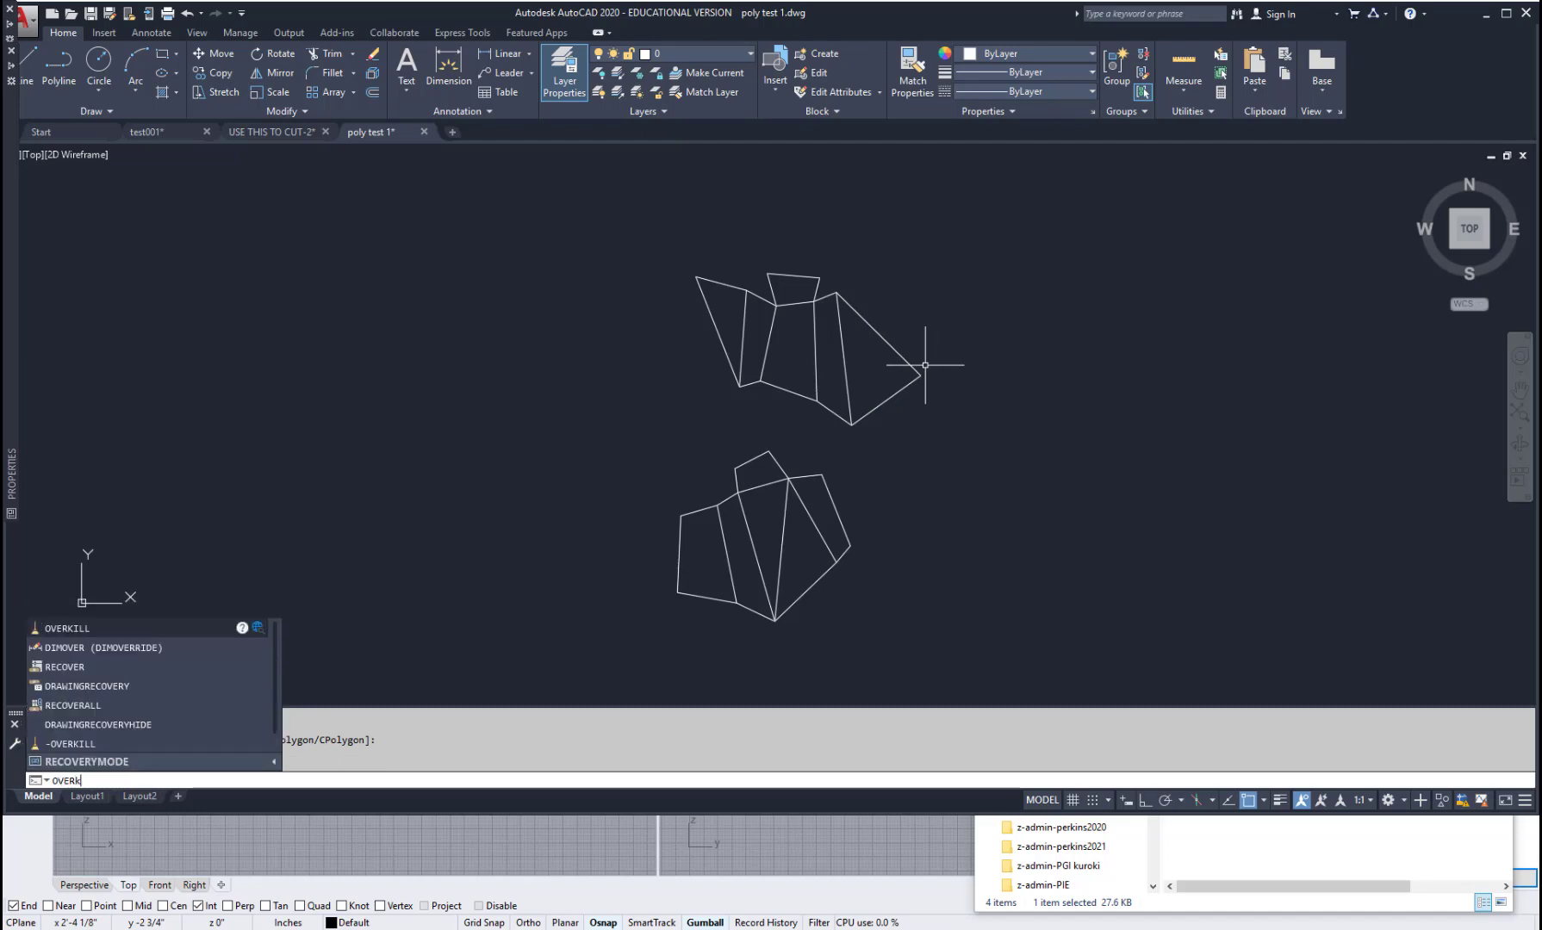
key(Return)
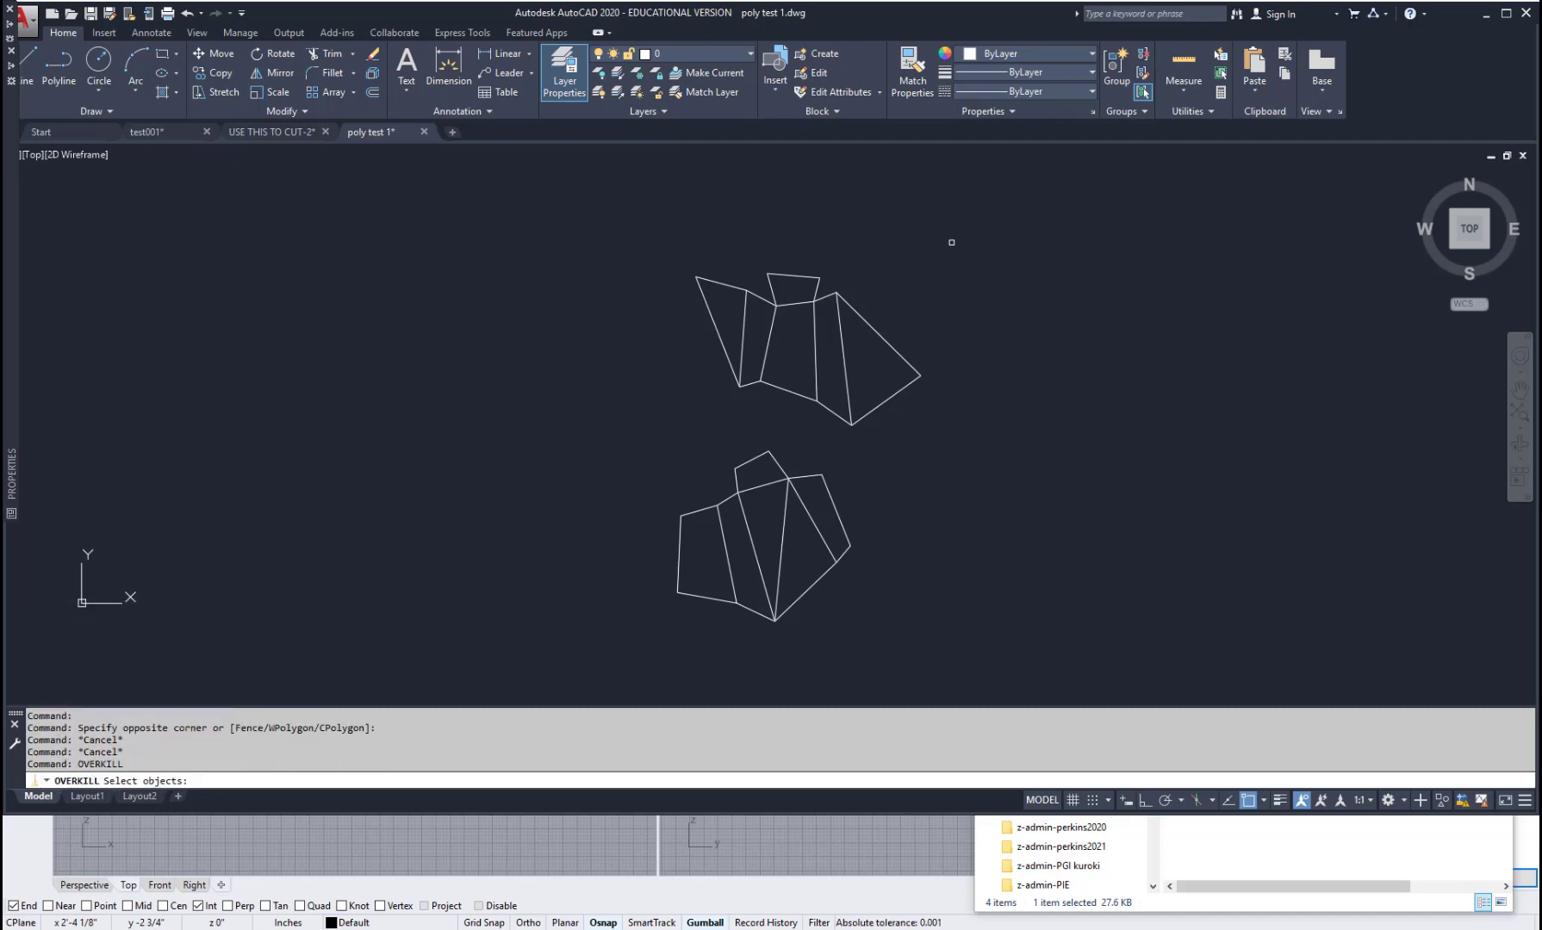
click(951, 242)
click(612, 638)
key(Return)
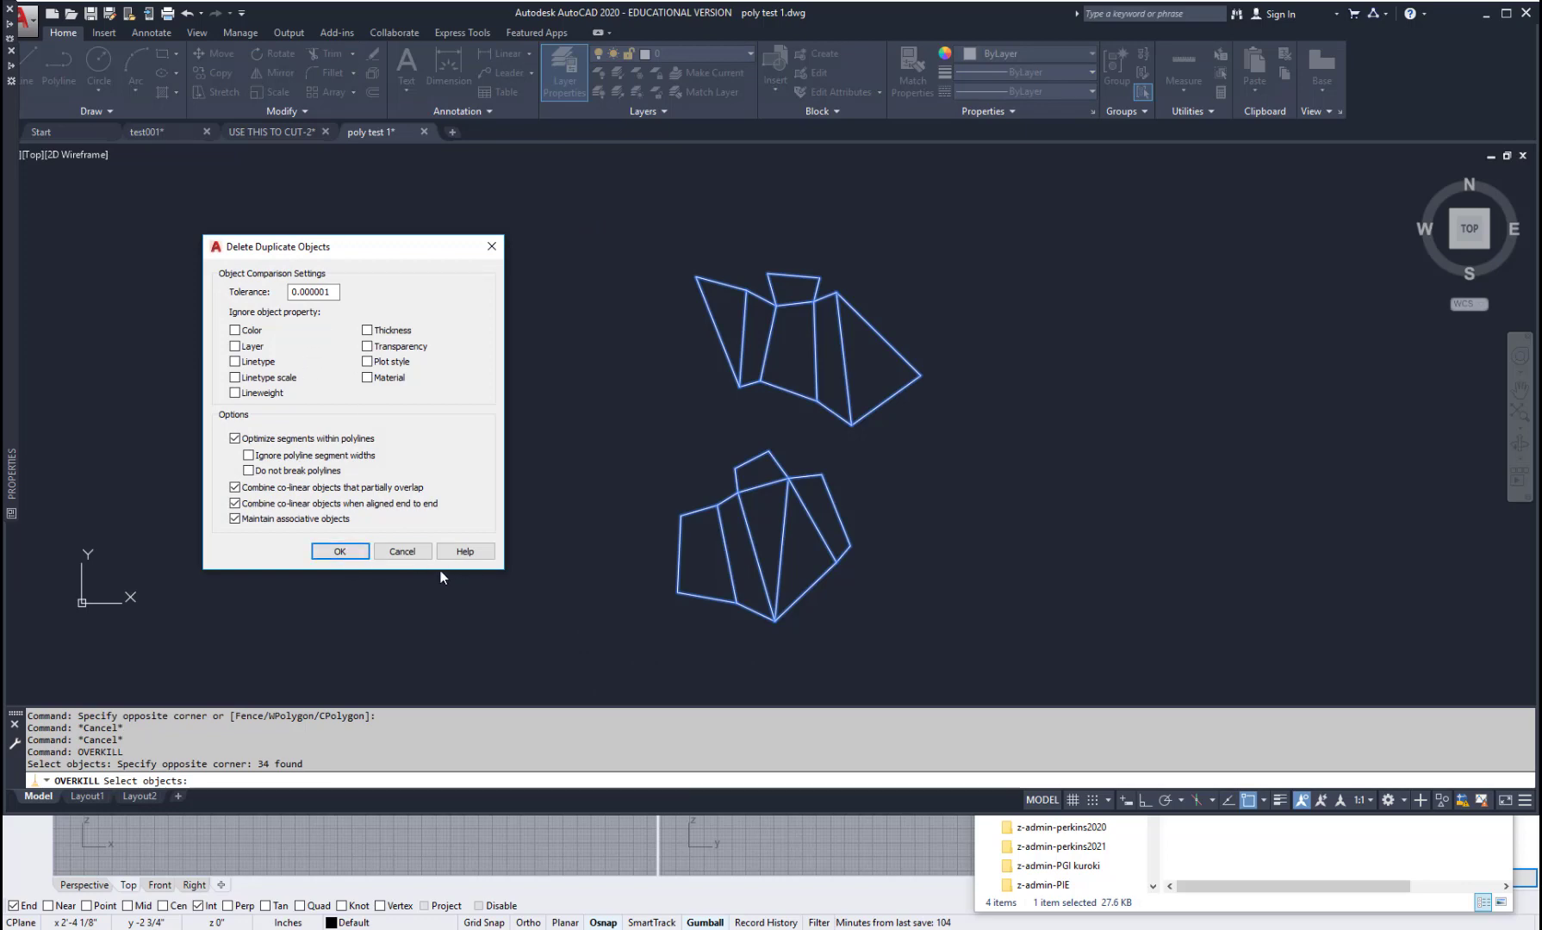
click(491, 246)
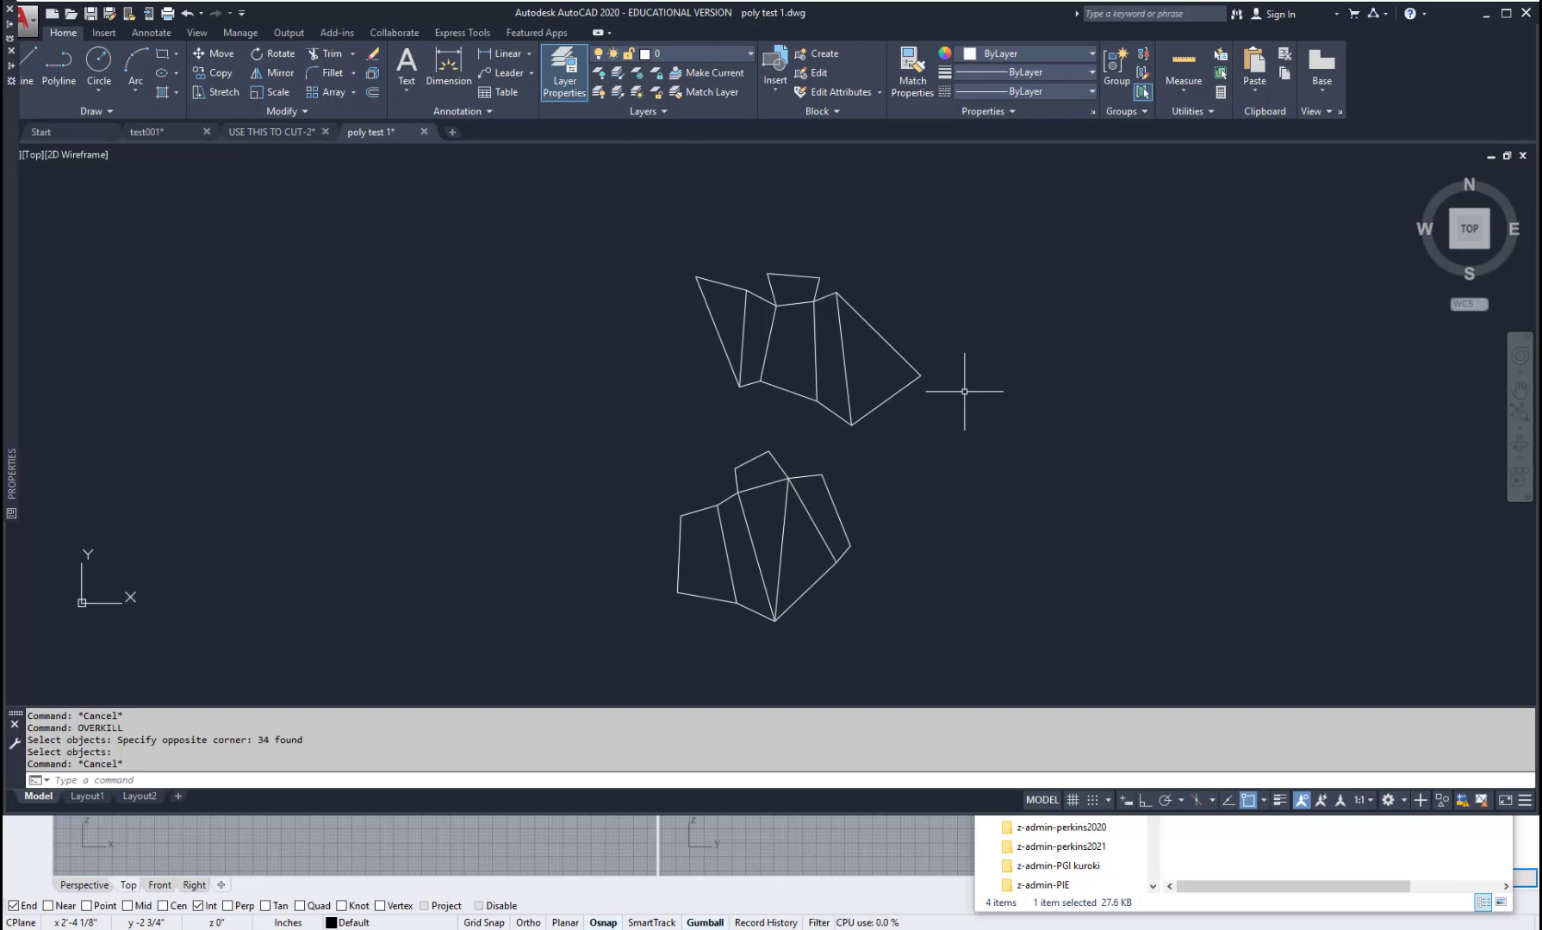
click(748, 54)
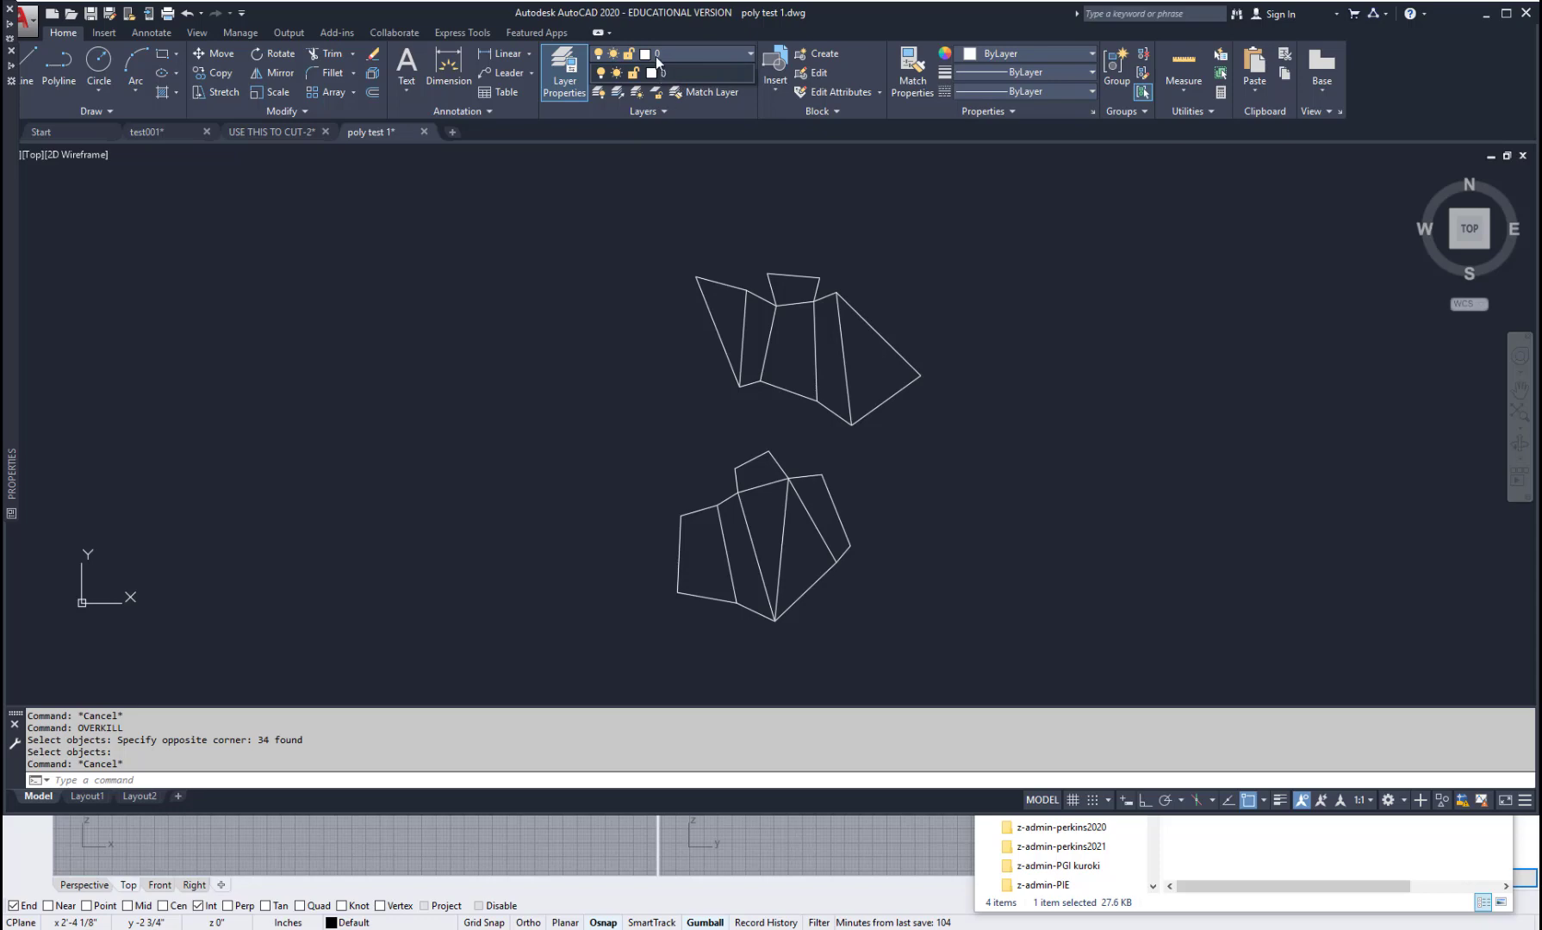
click(1091, 54)
click(1092, 54)
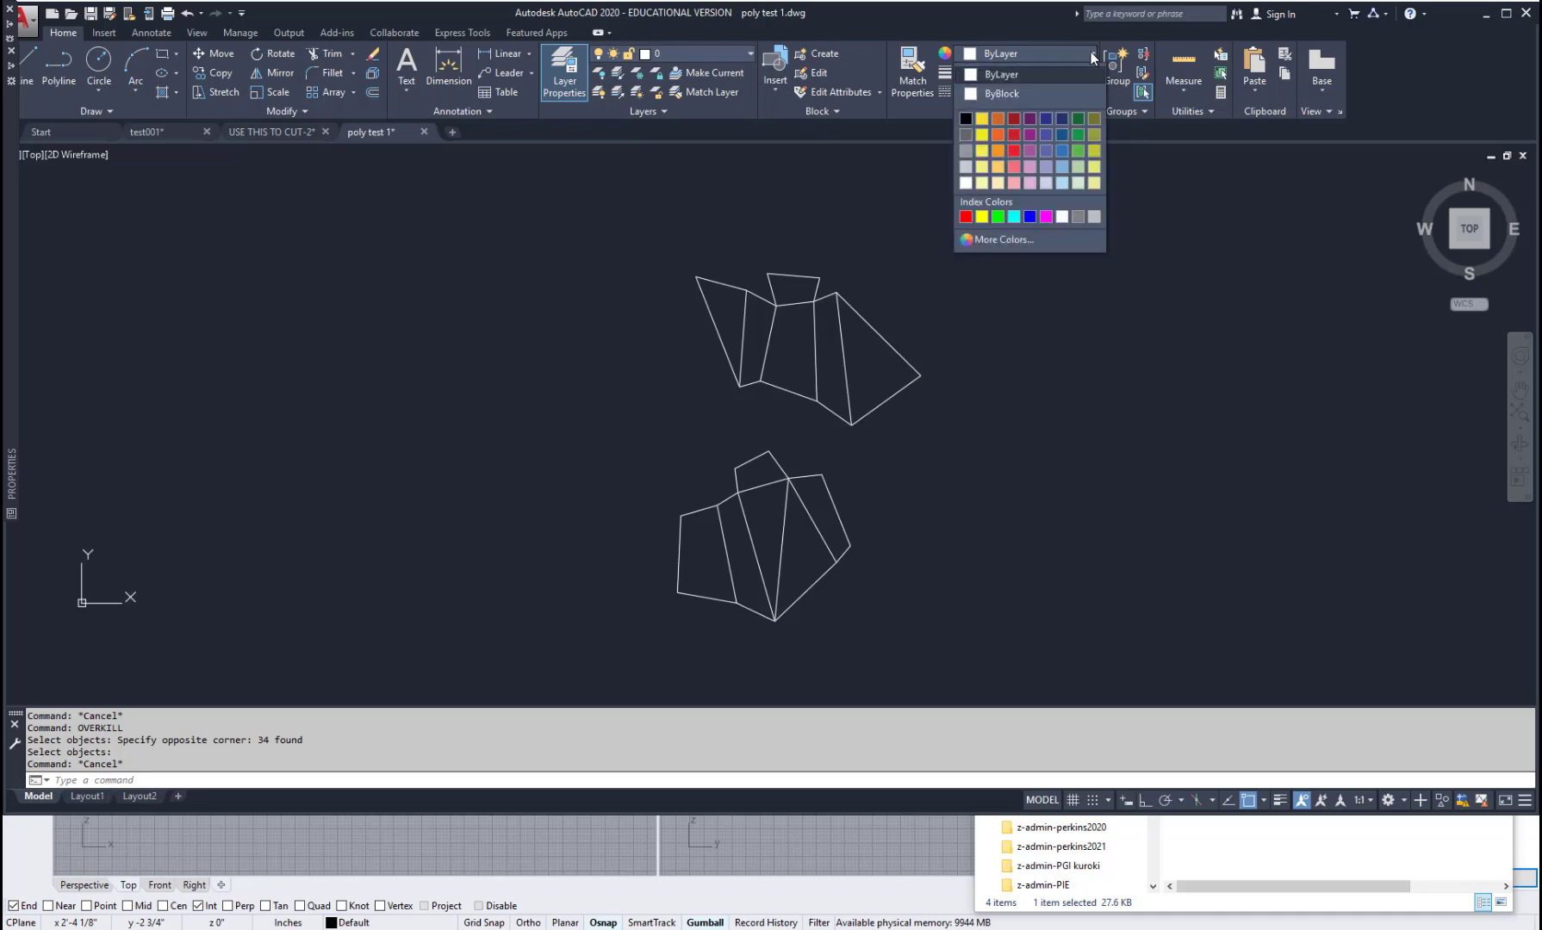
key(Escape)
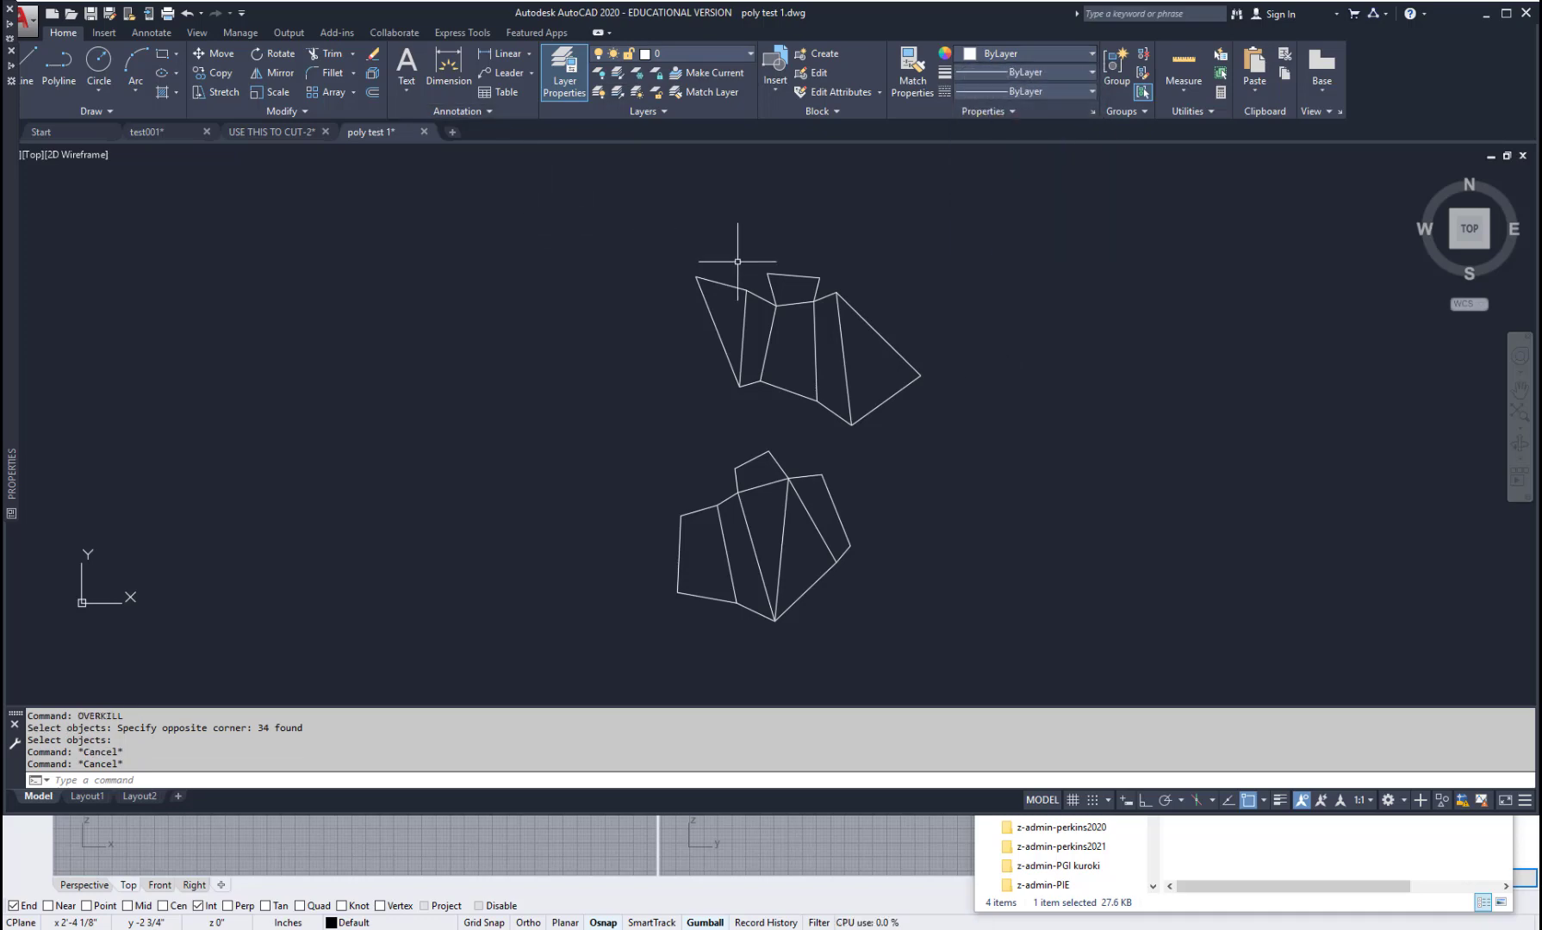
Create two new layers named cut and score.
click(555, 81)
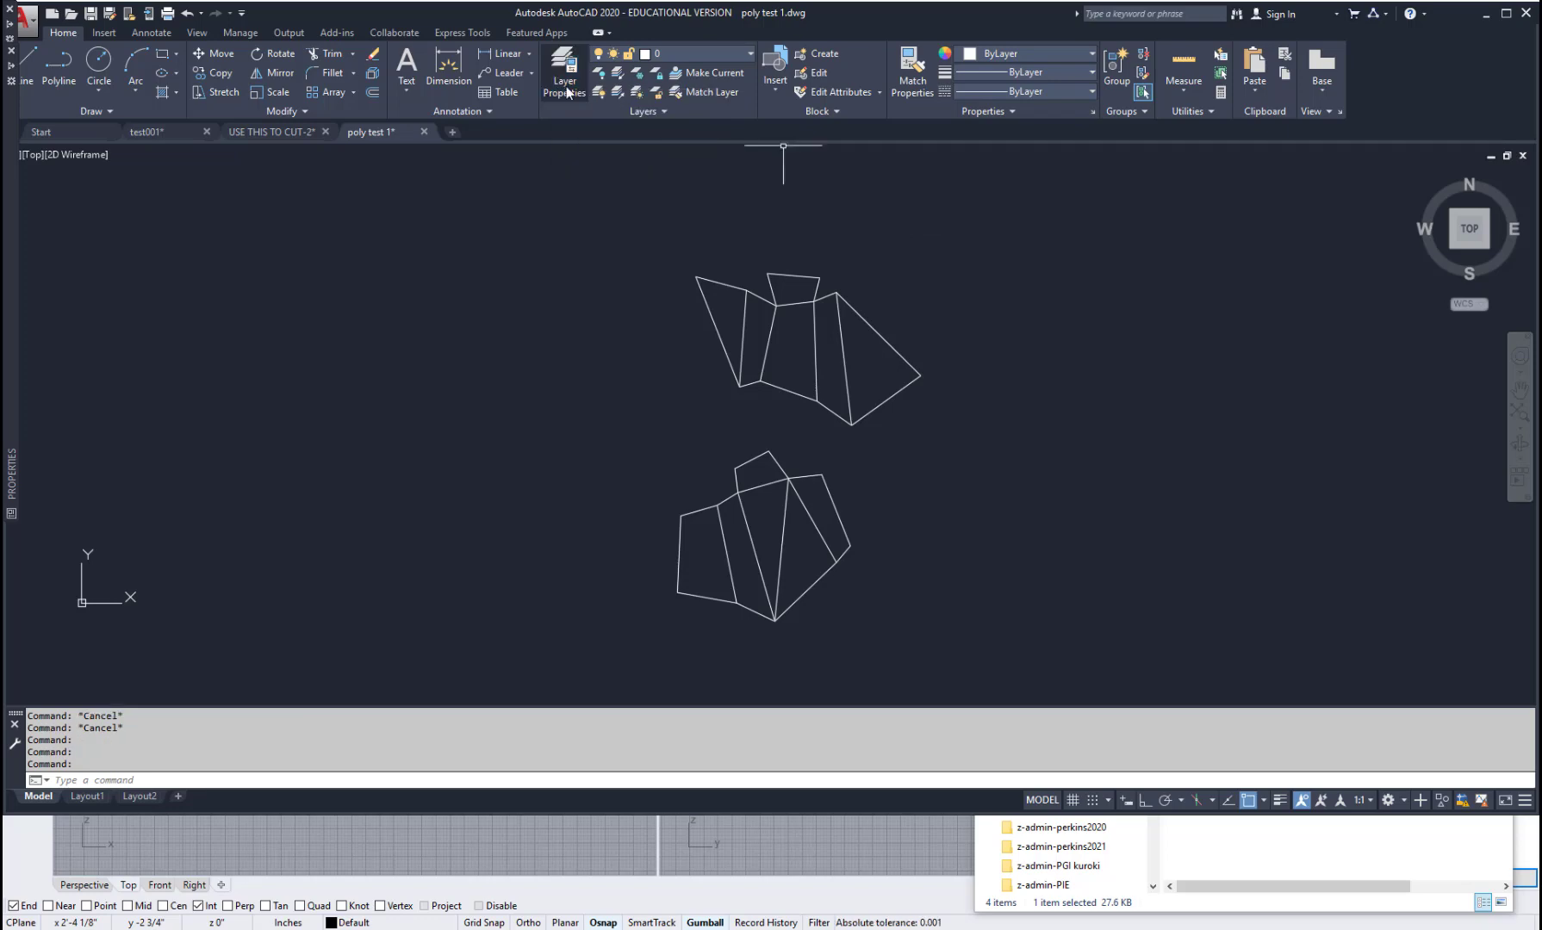
click(569, 74)
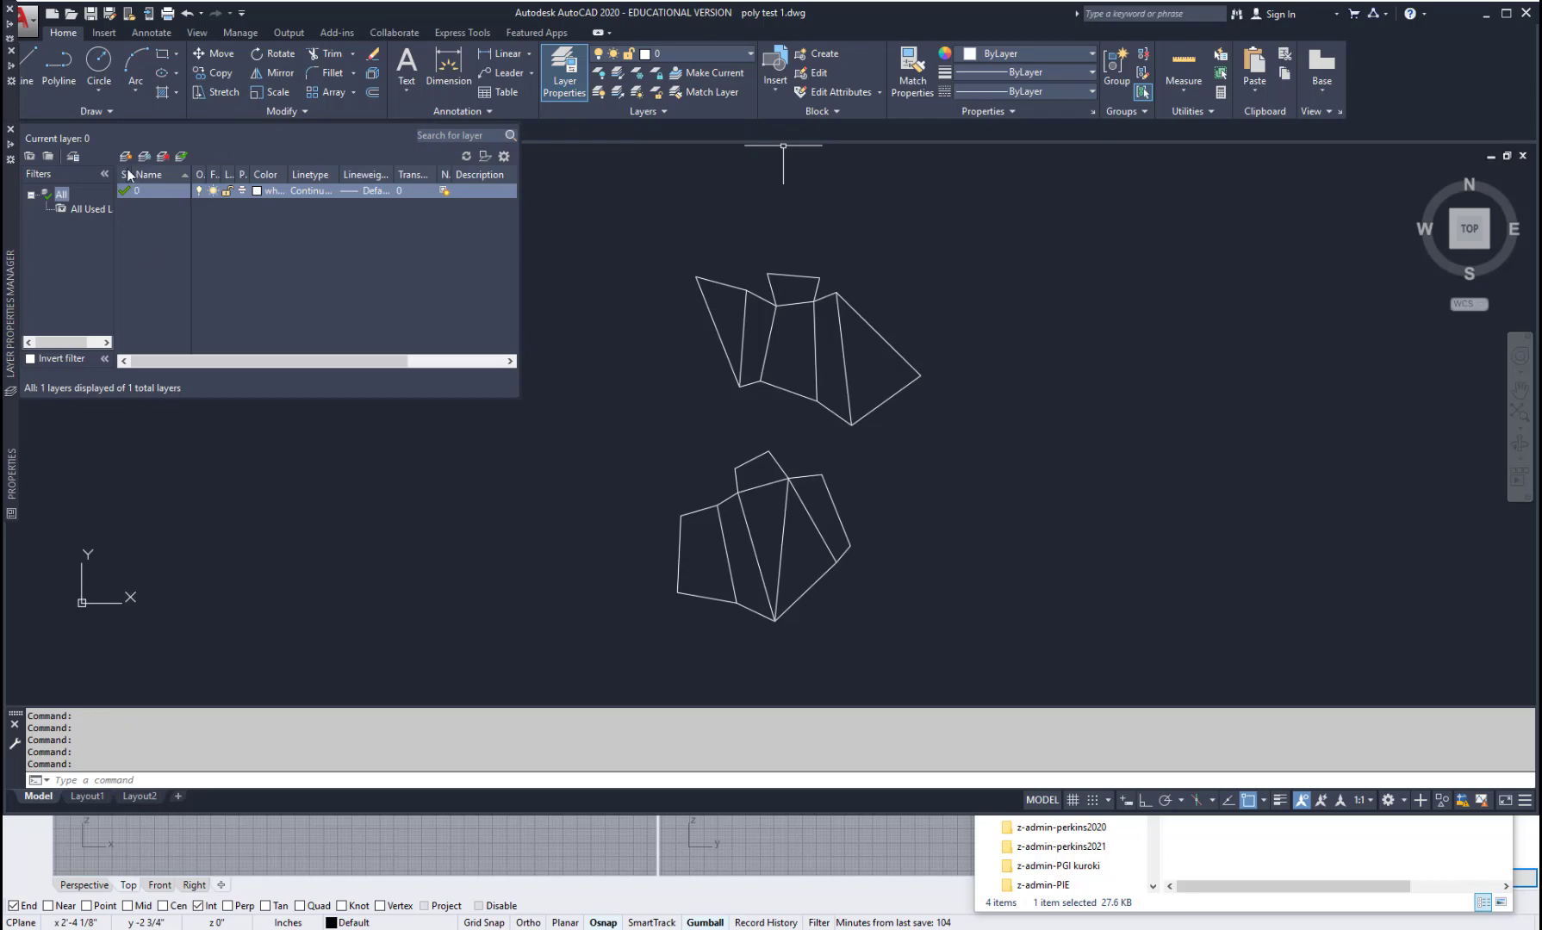
click(125, 157)
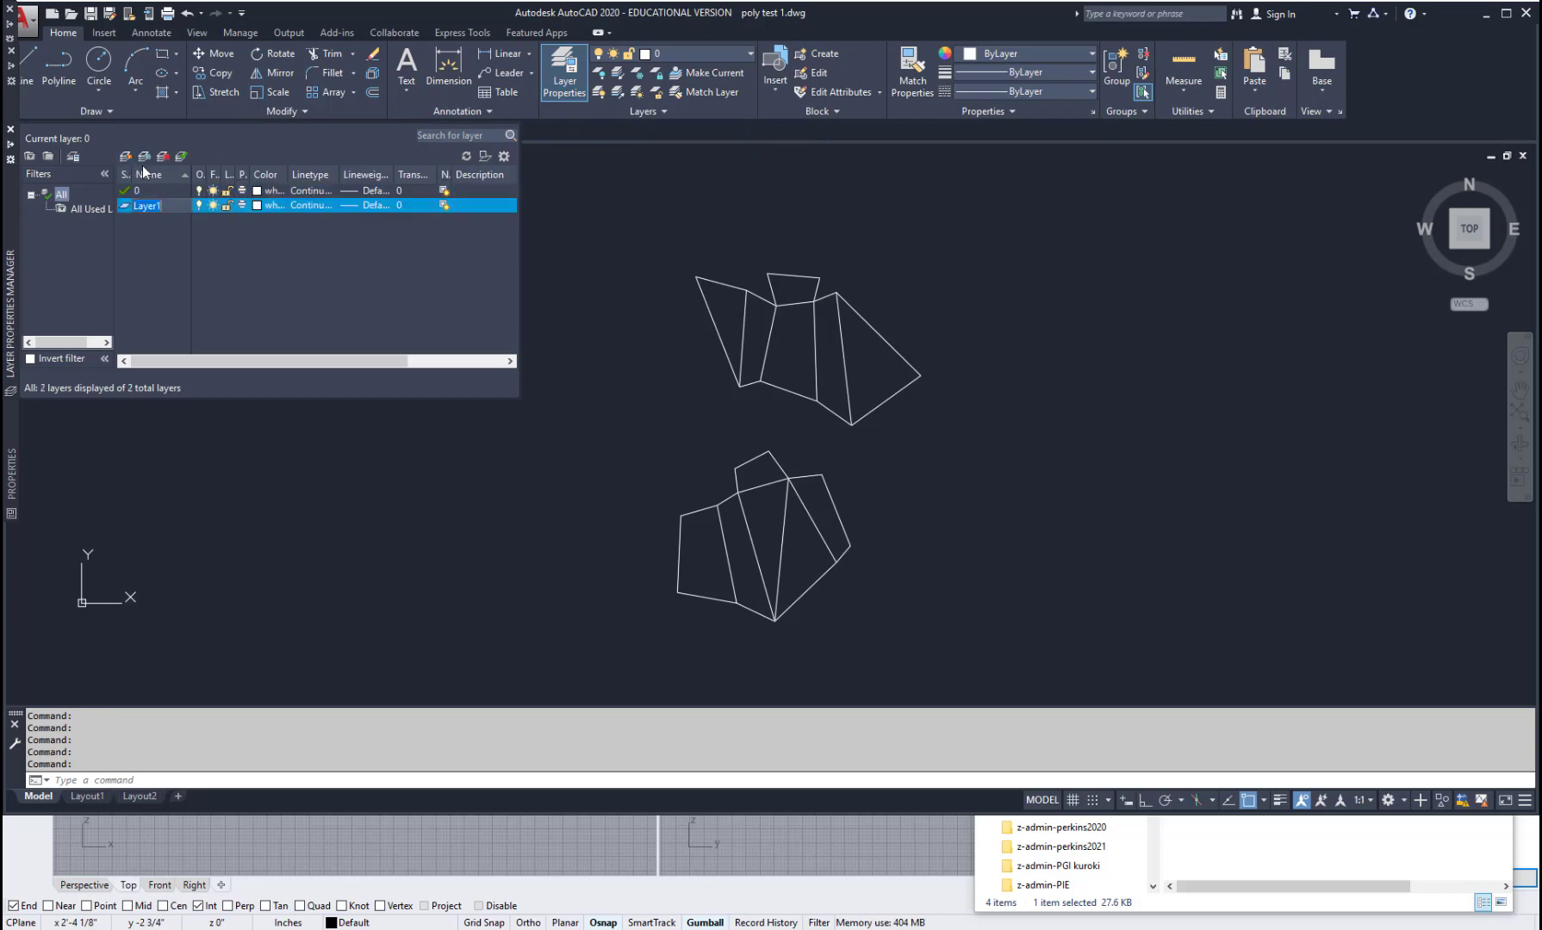
text(cut)
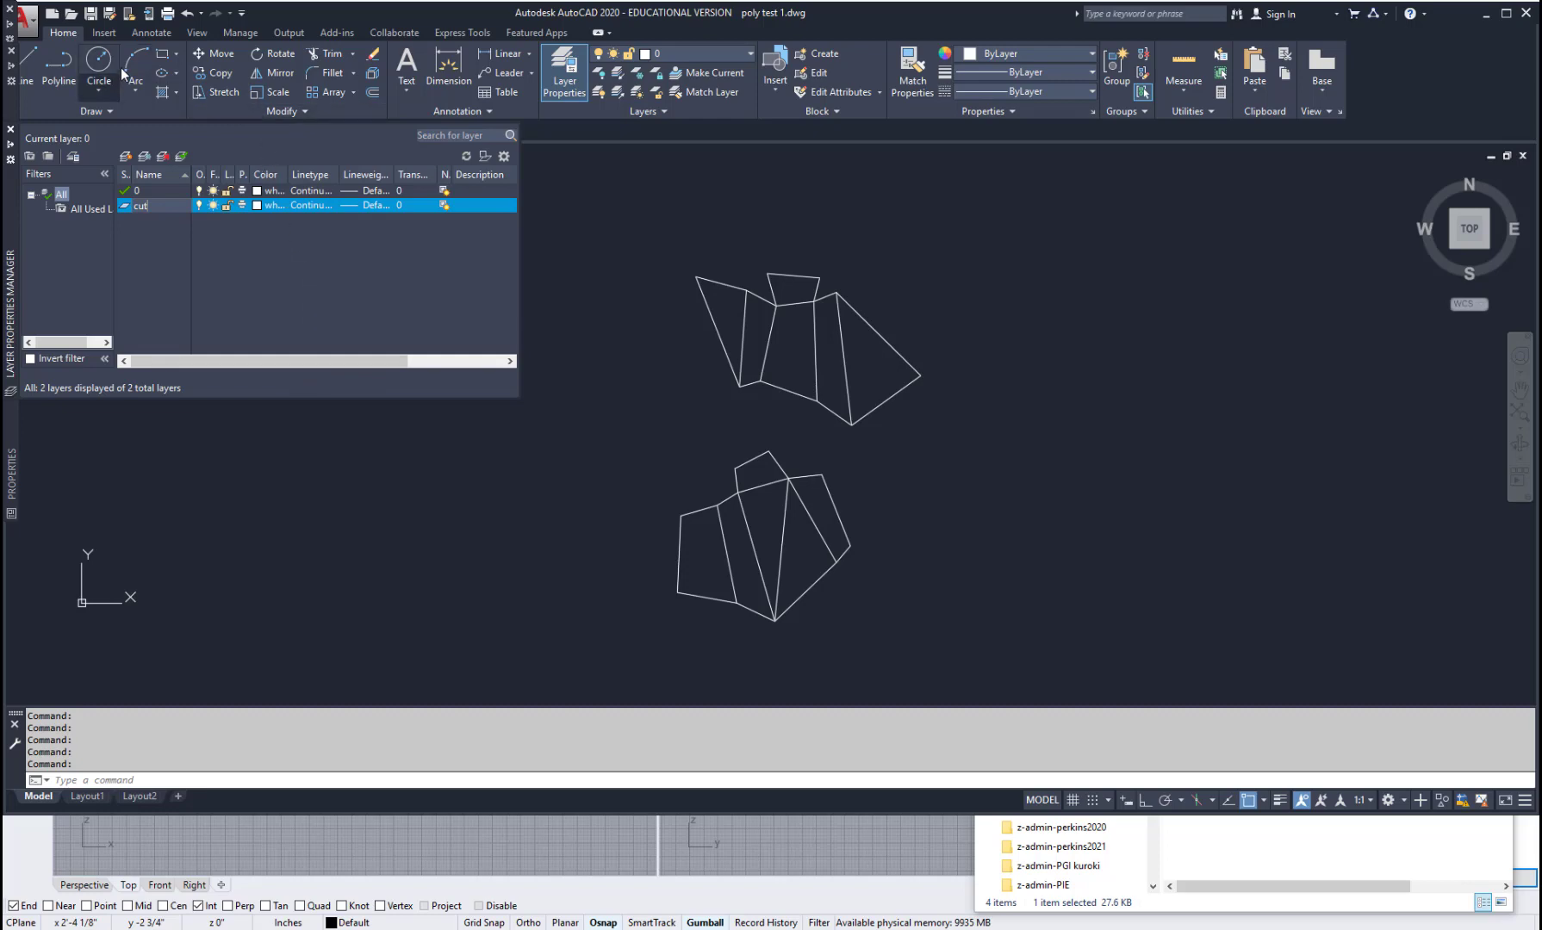
click(126, 157)
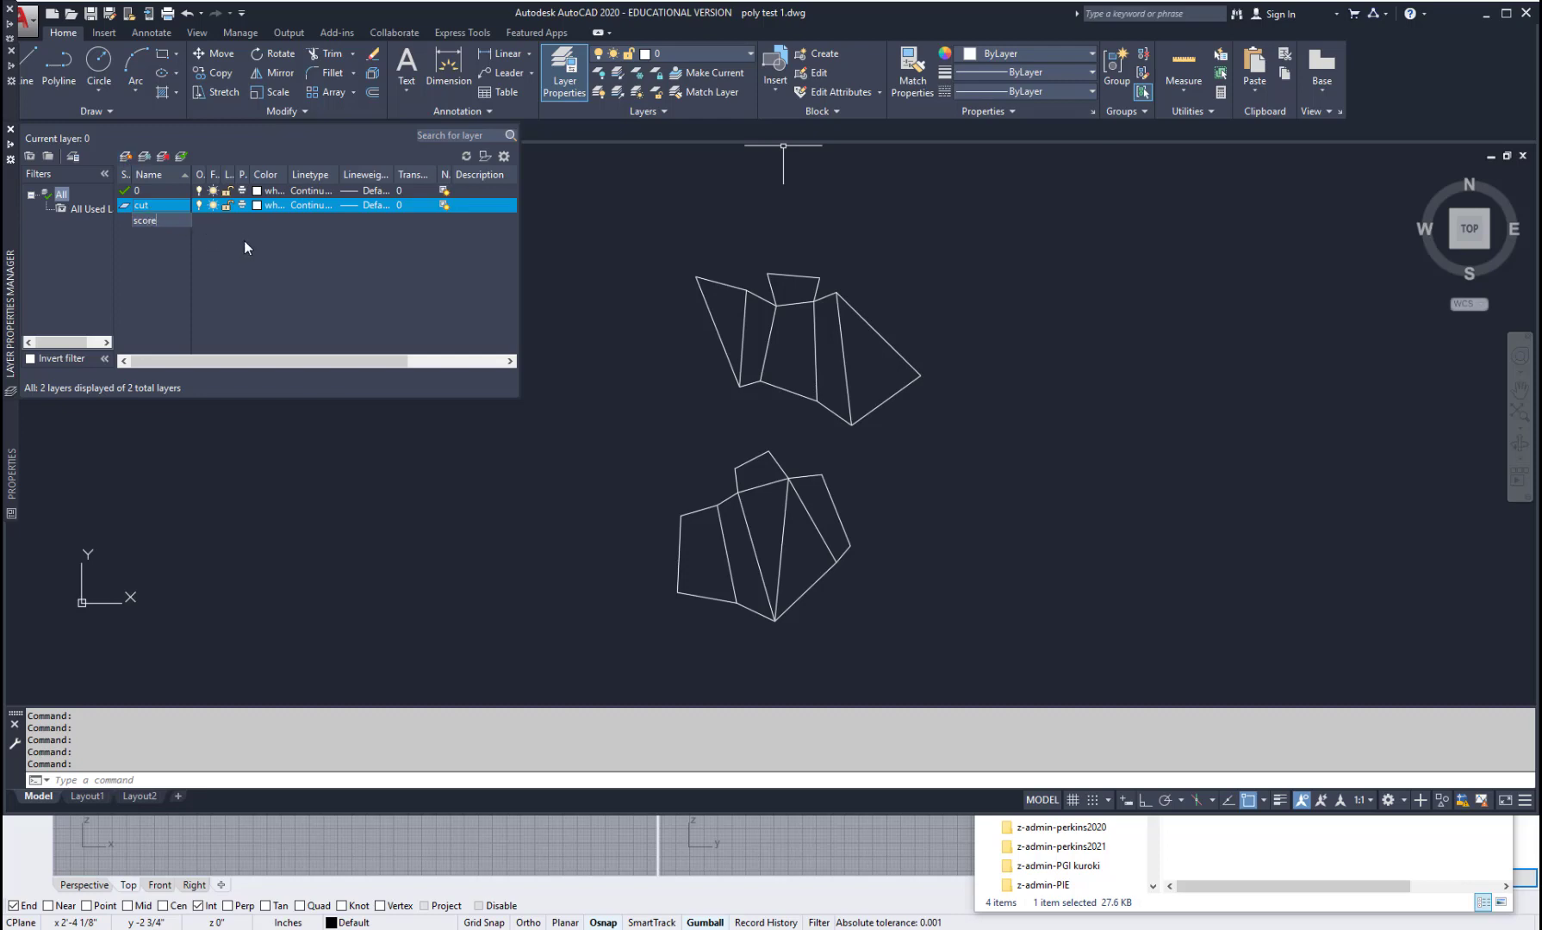
key(Return)
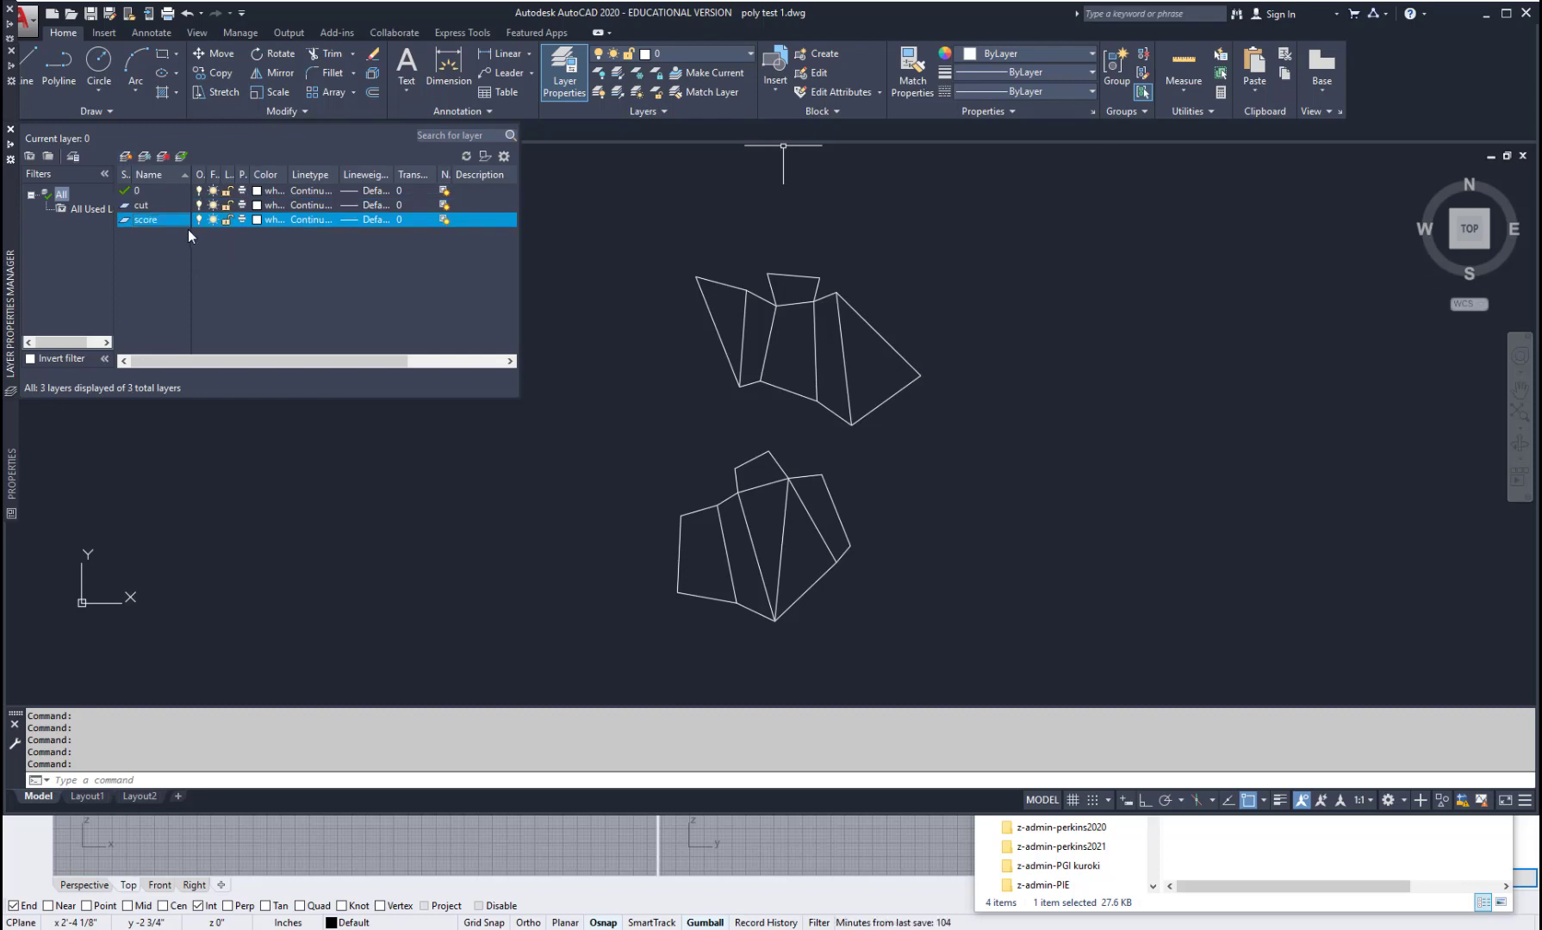
Set the cut layer's color to yellow.
click(257, 206)
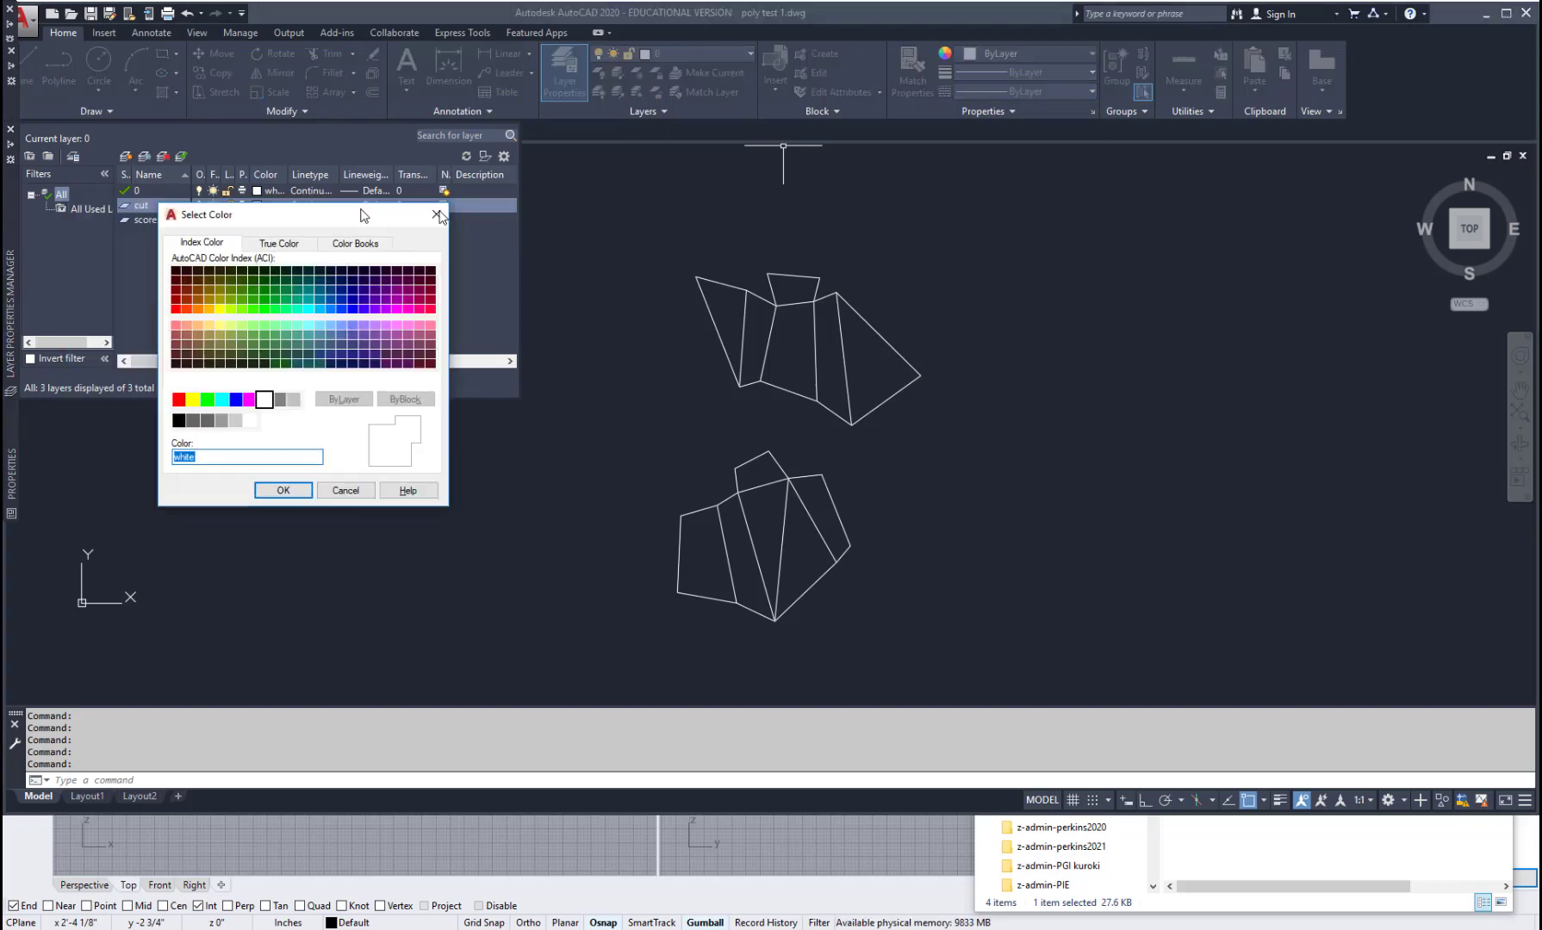
drag(373, 210, 589, 249)
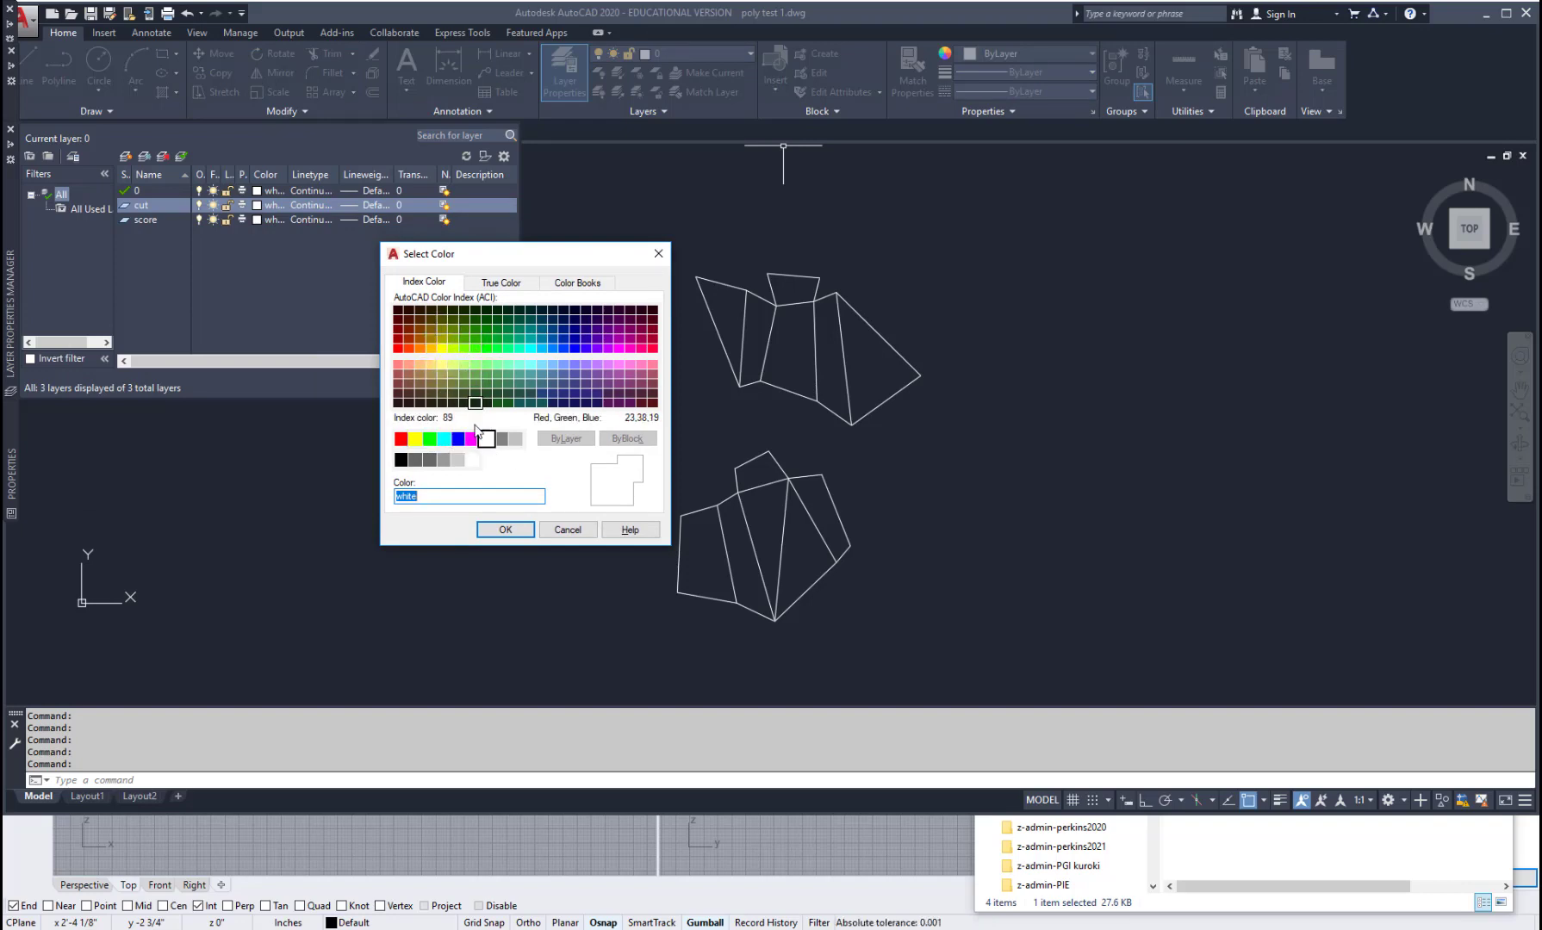
click(414, 440)
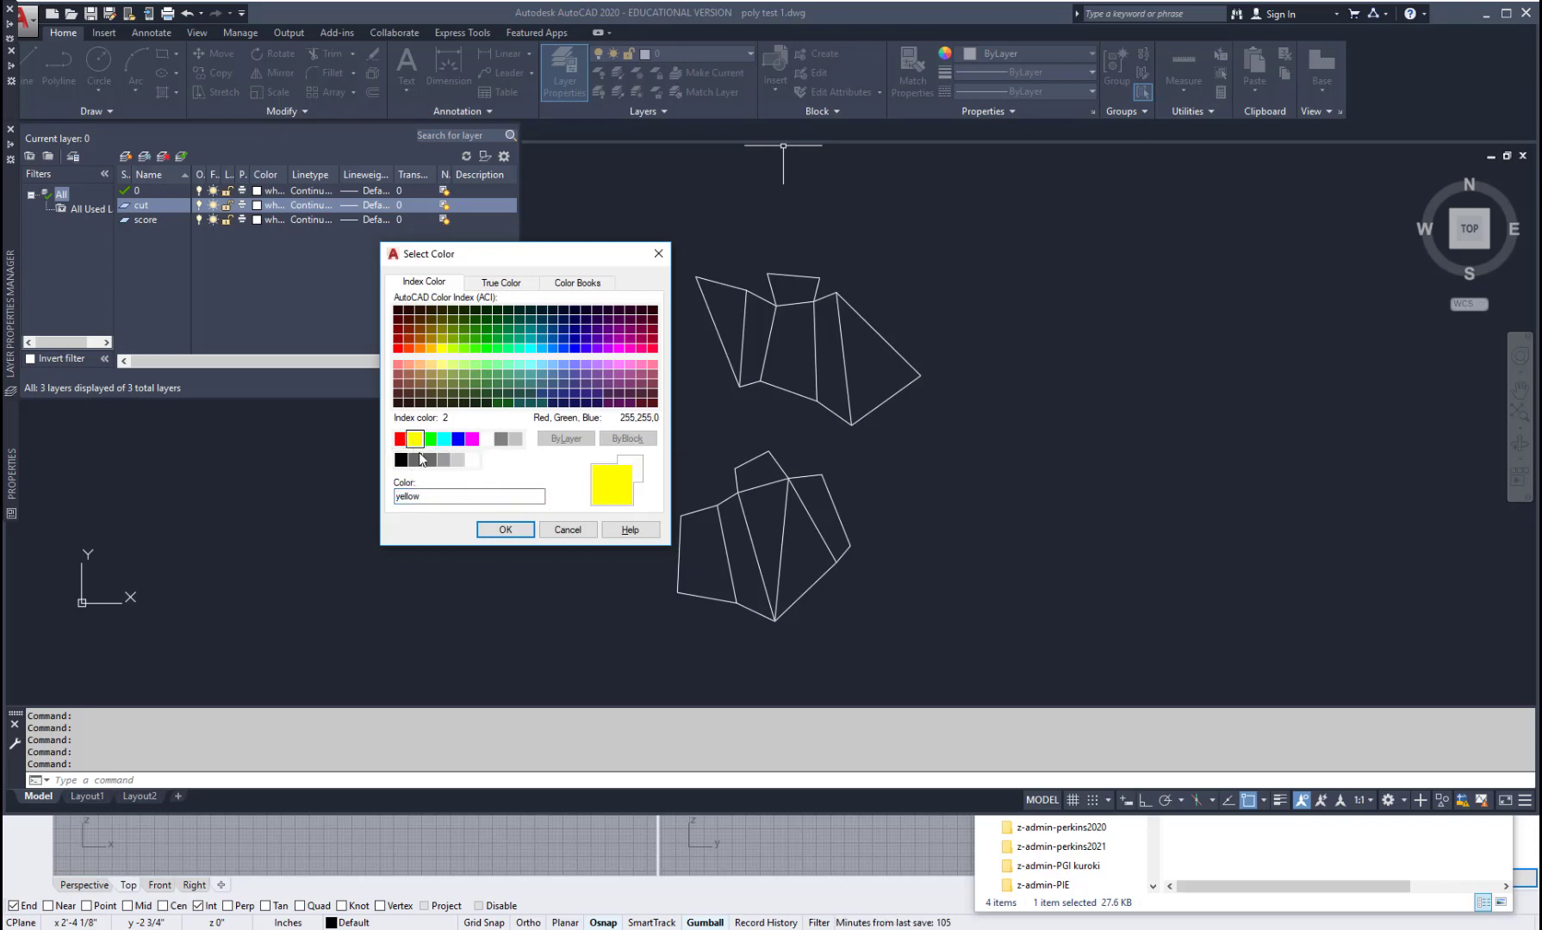
click(506, 528)
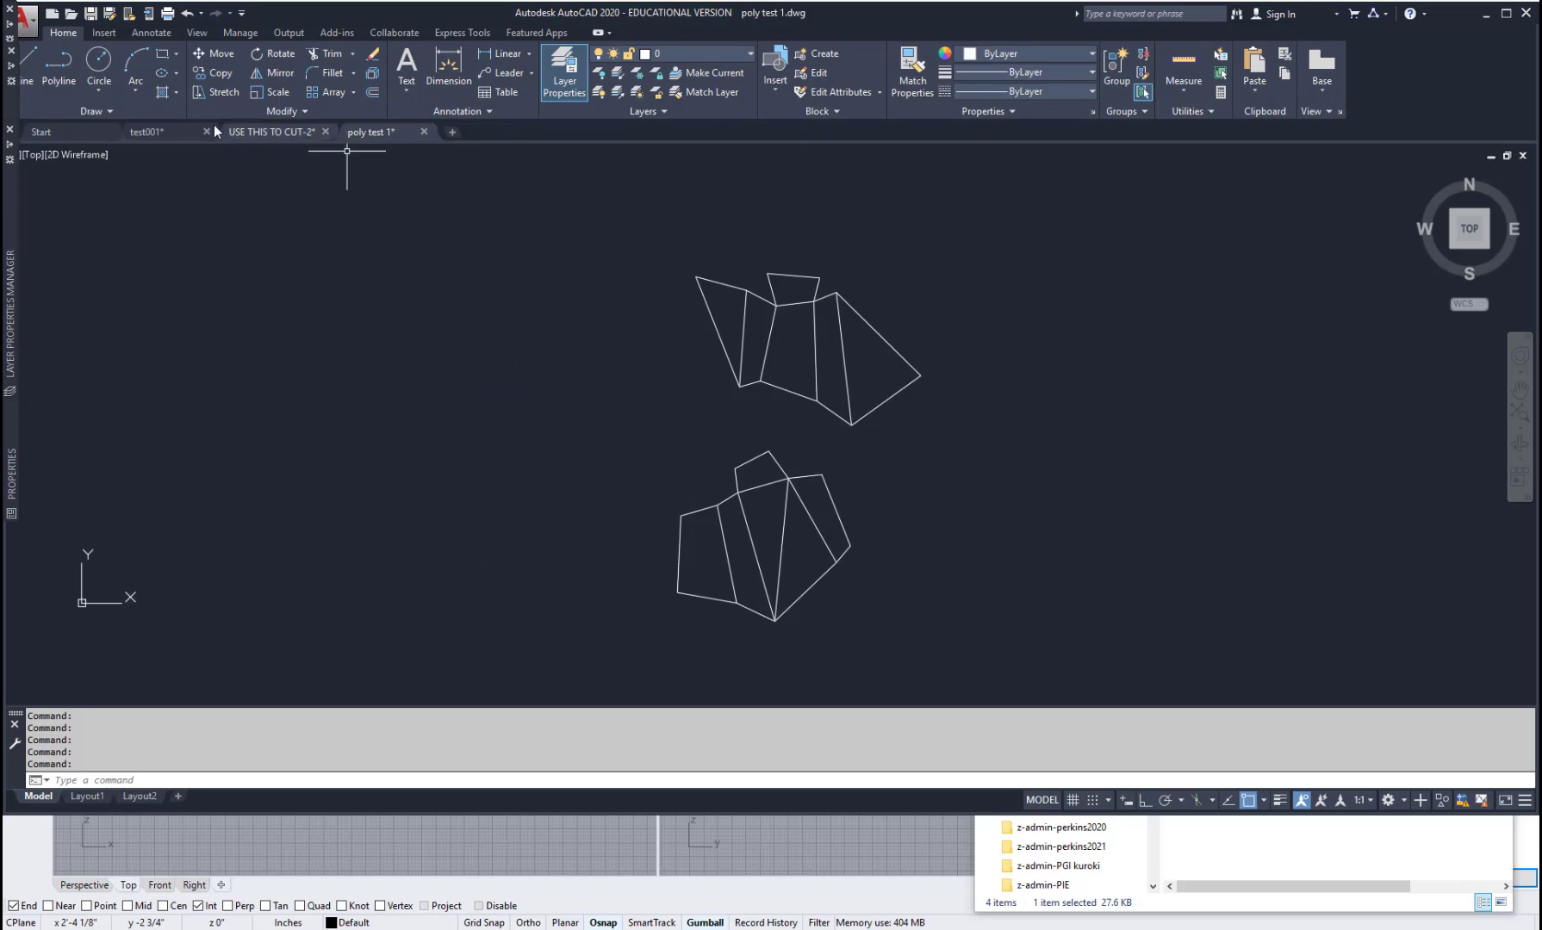
Set the cut layer's color to red and the score layer's color to yellow.
click(569, 68)
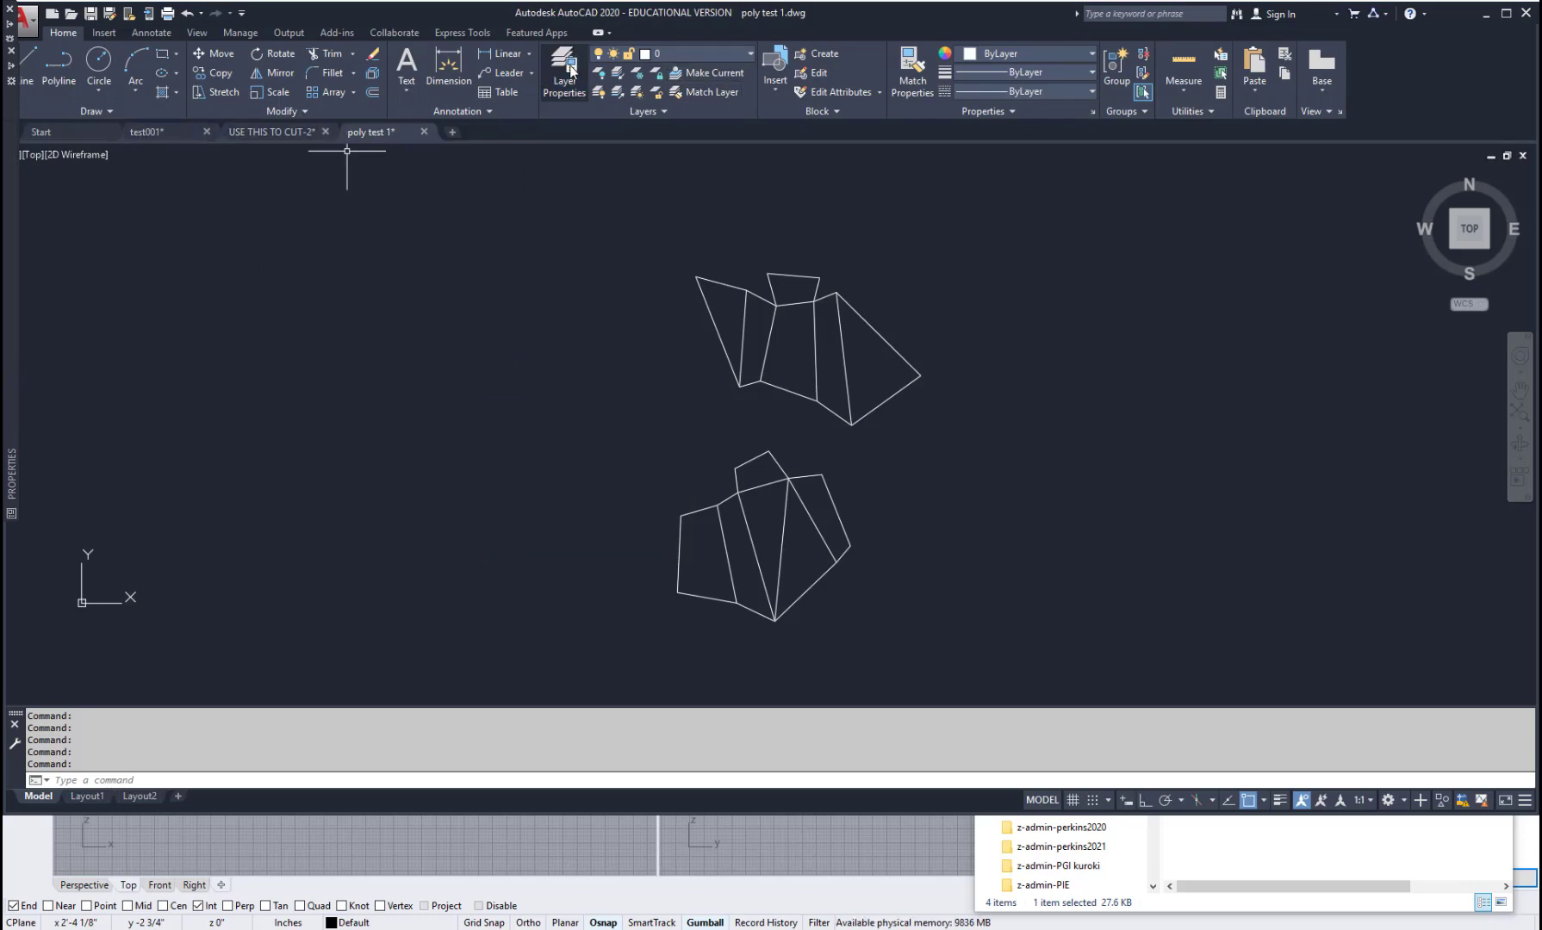
click(562, 75)
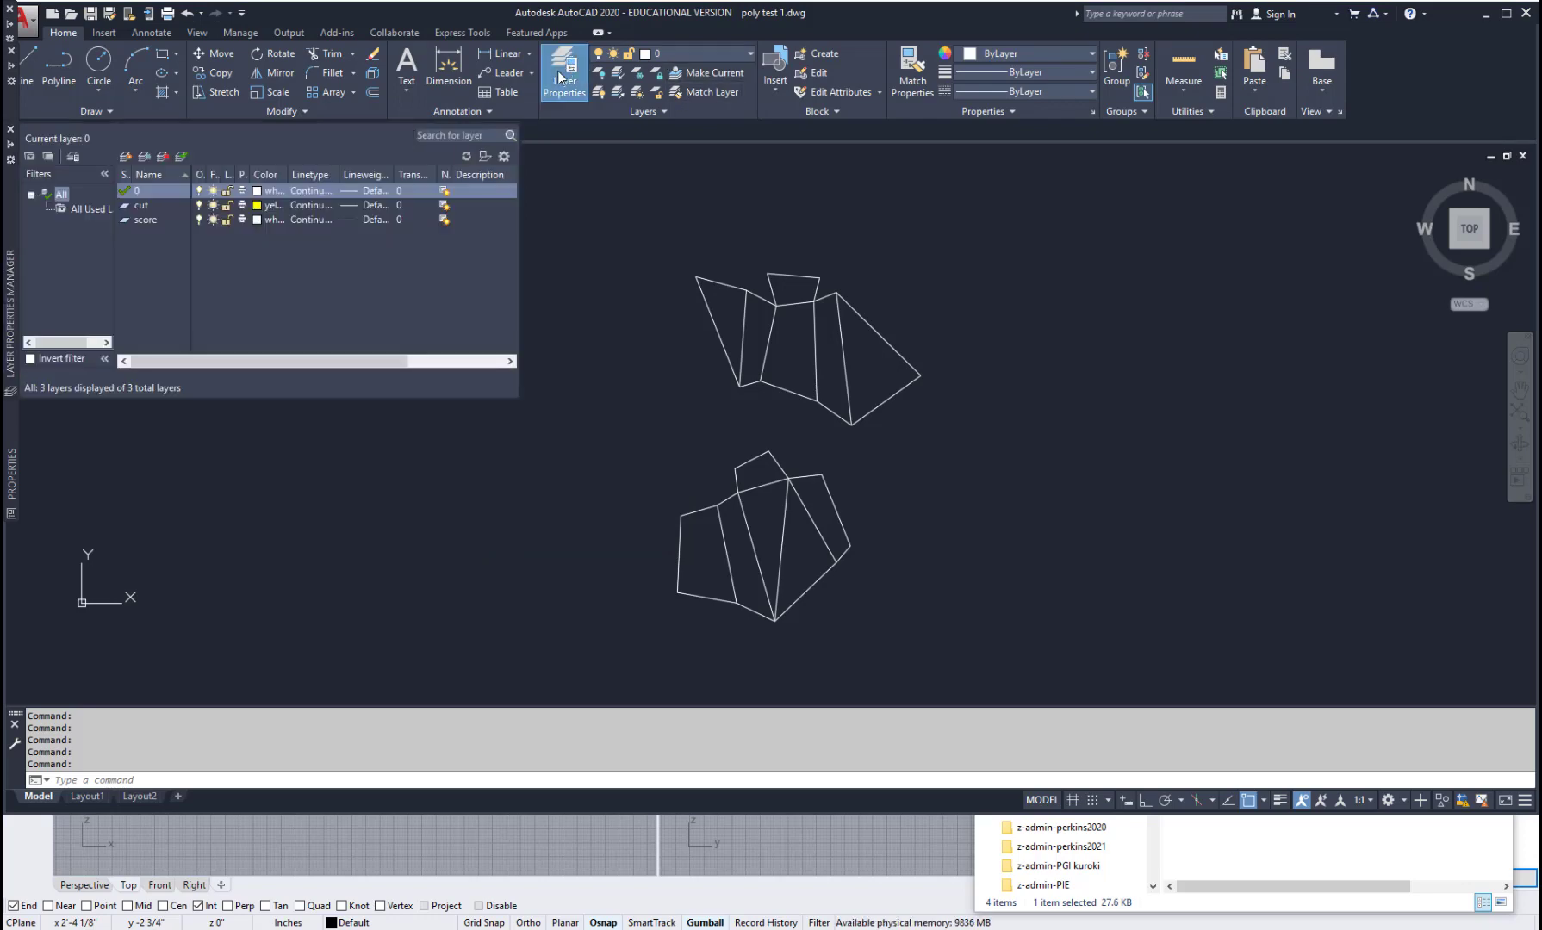
click(257, 206)
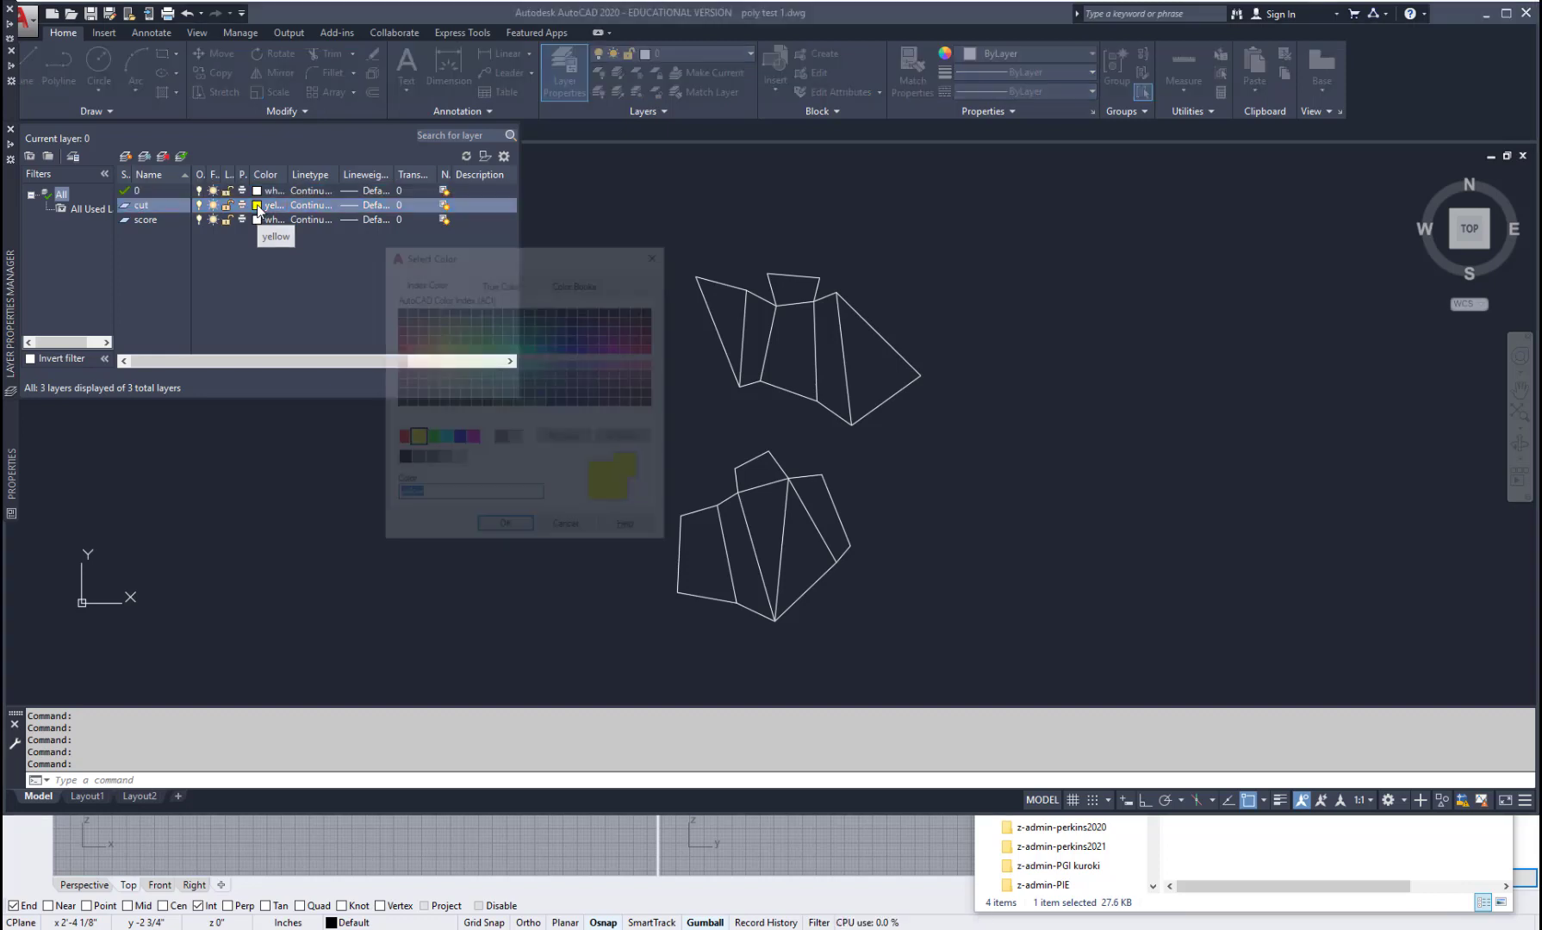
click(400, 439)
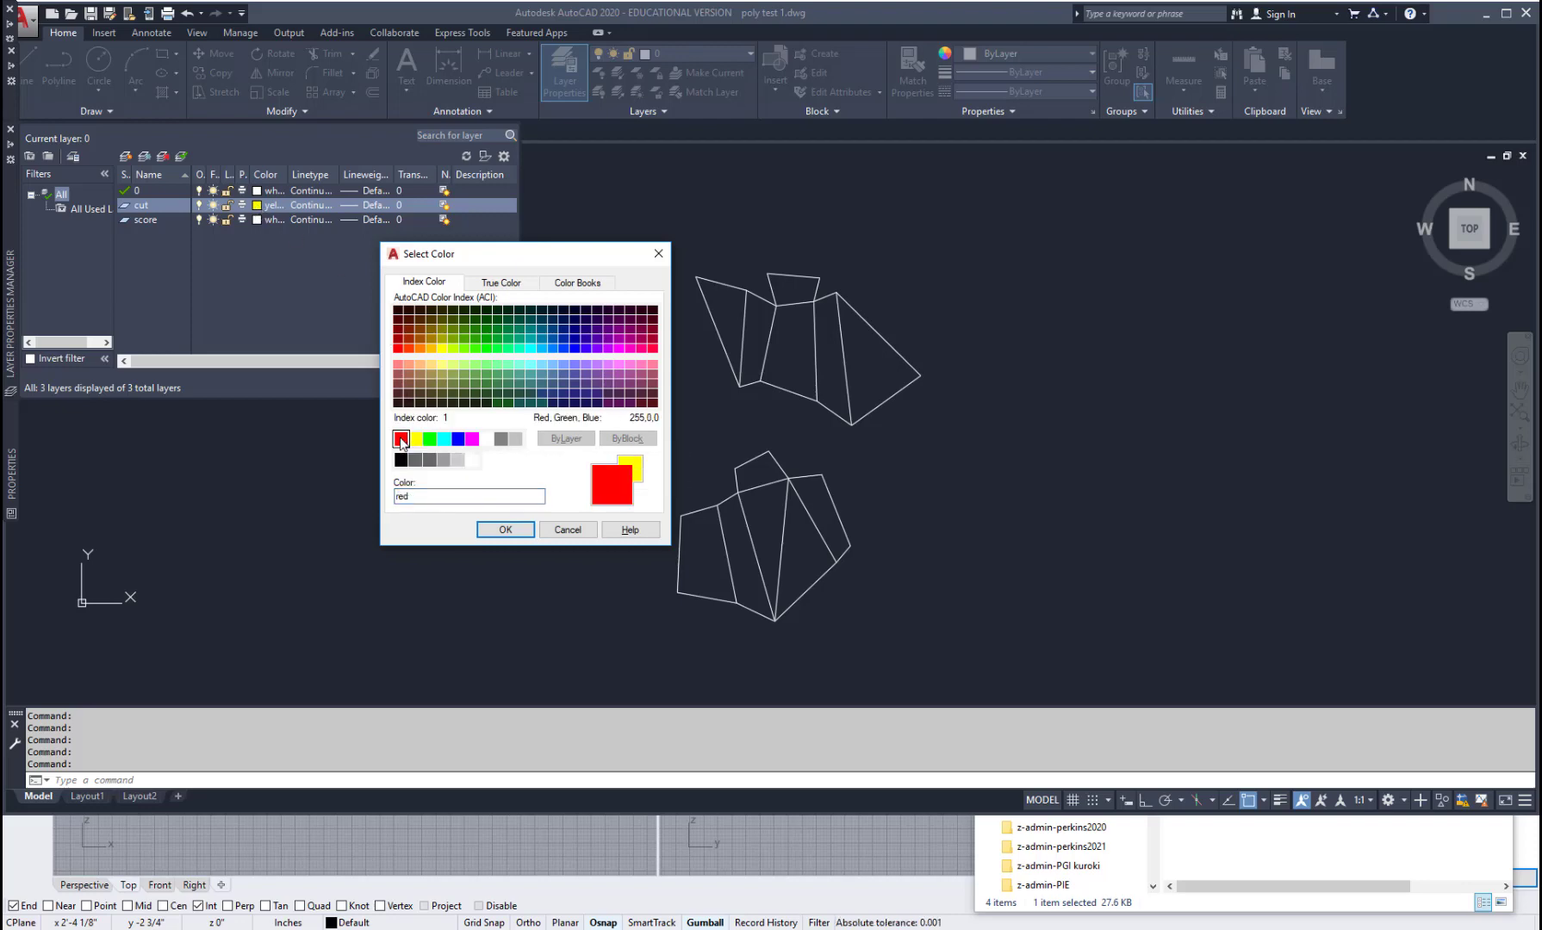
click(518, 530)
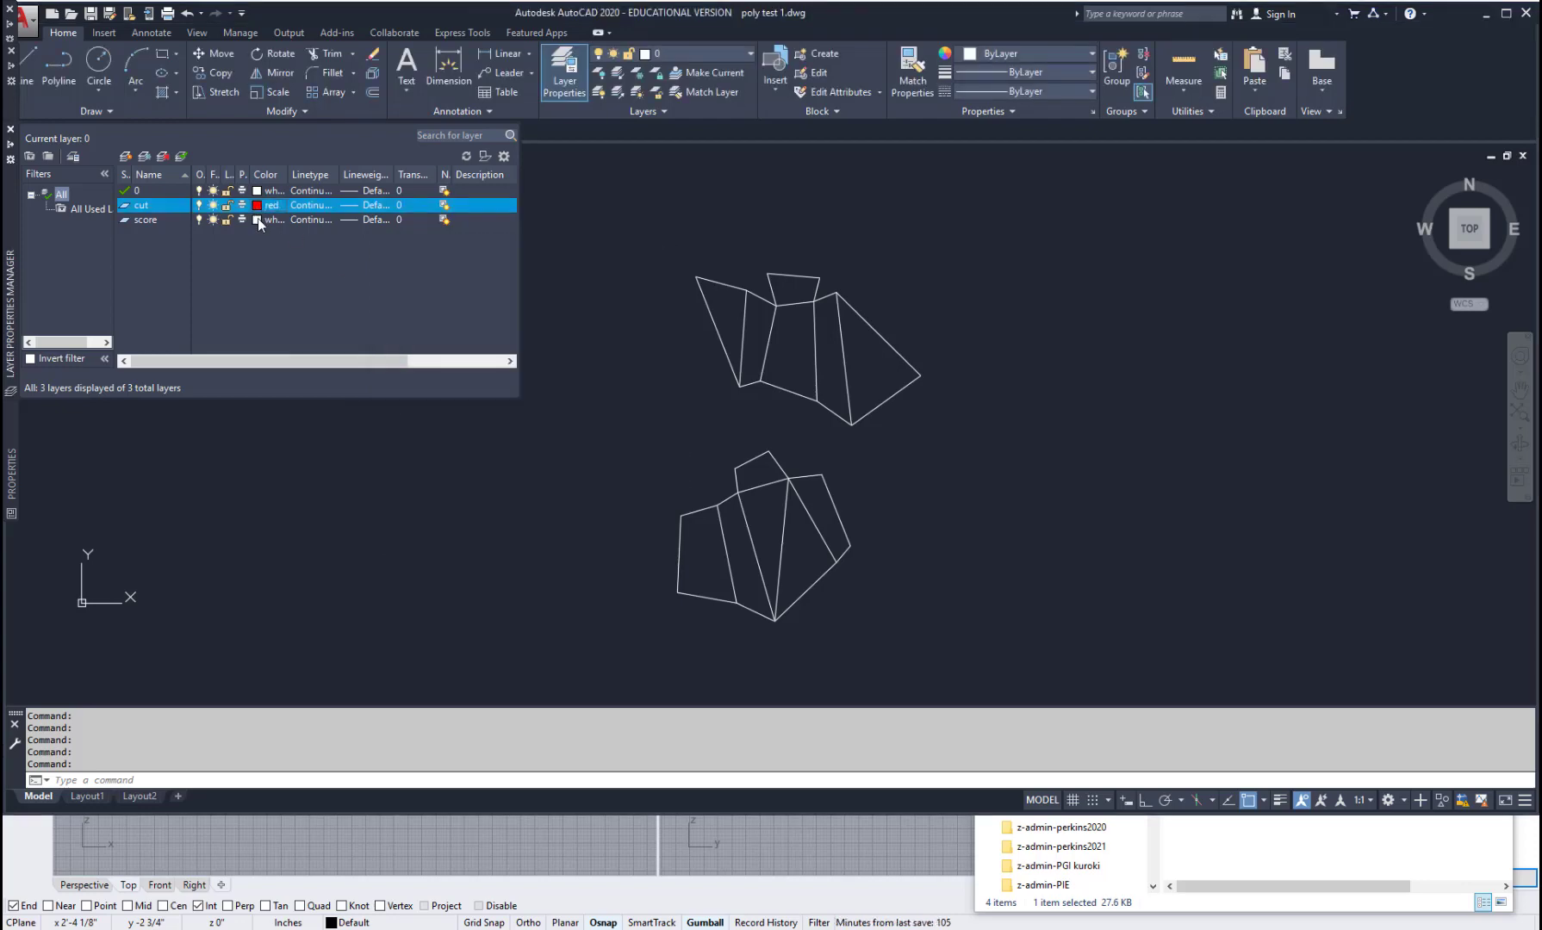
click(258, 220)
click(415, 439)
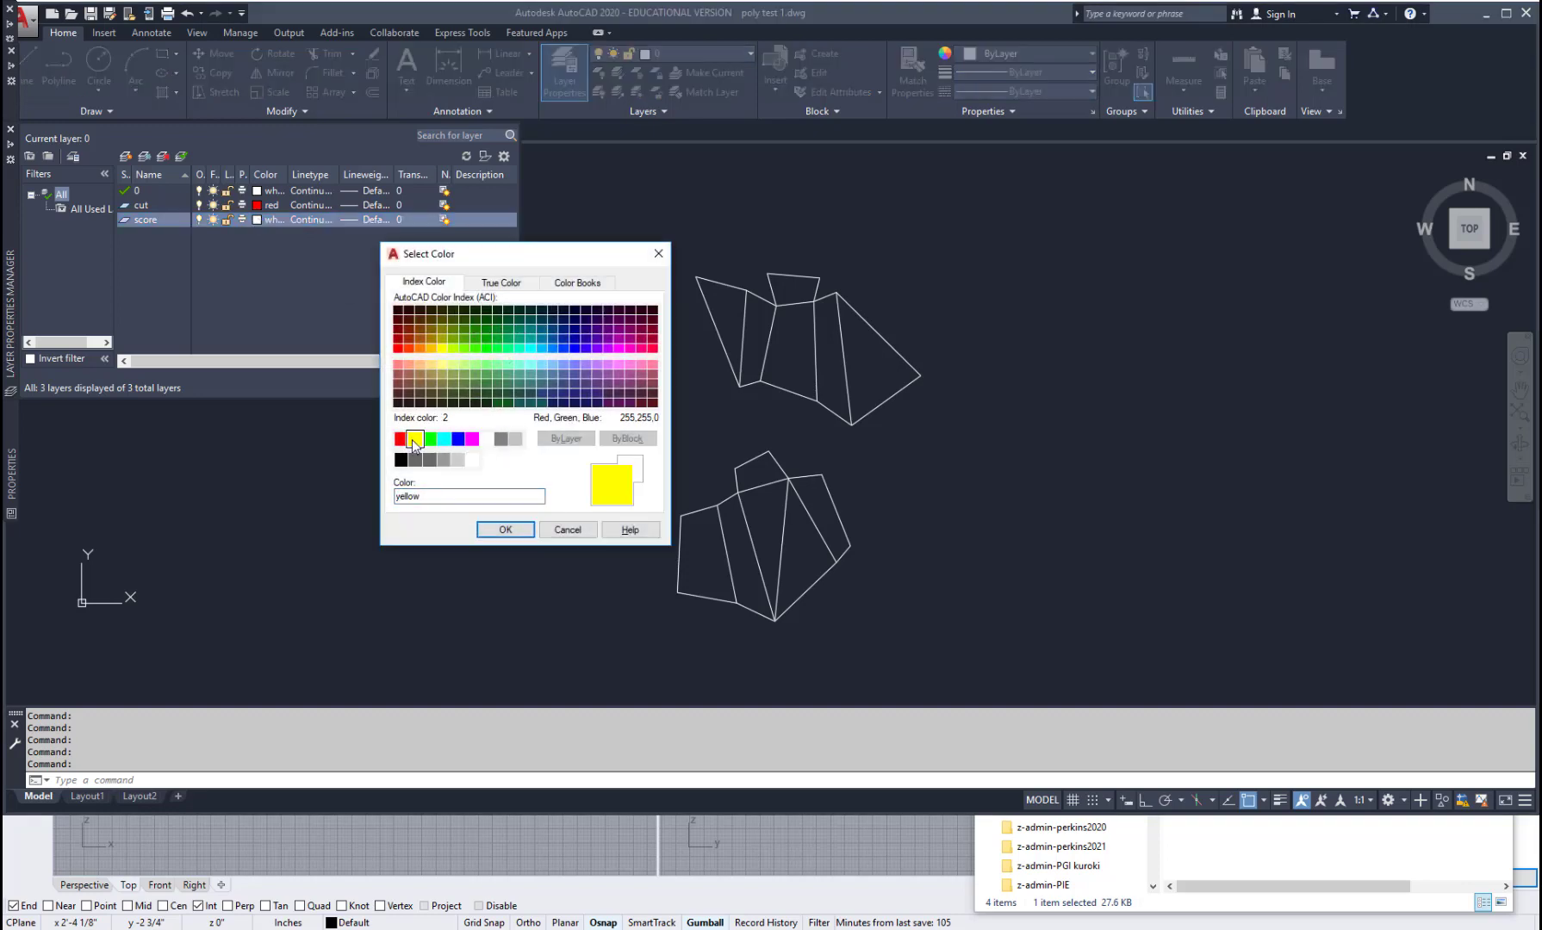
click(500, 529)
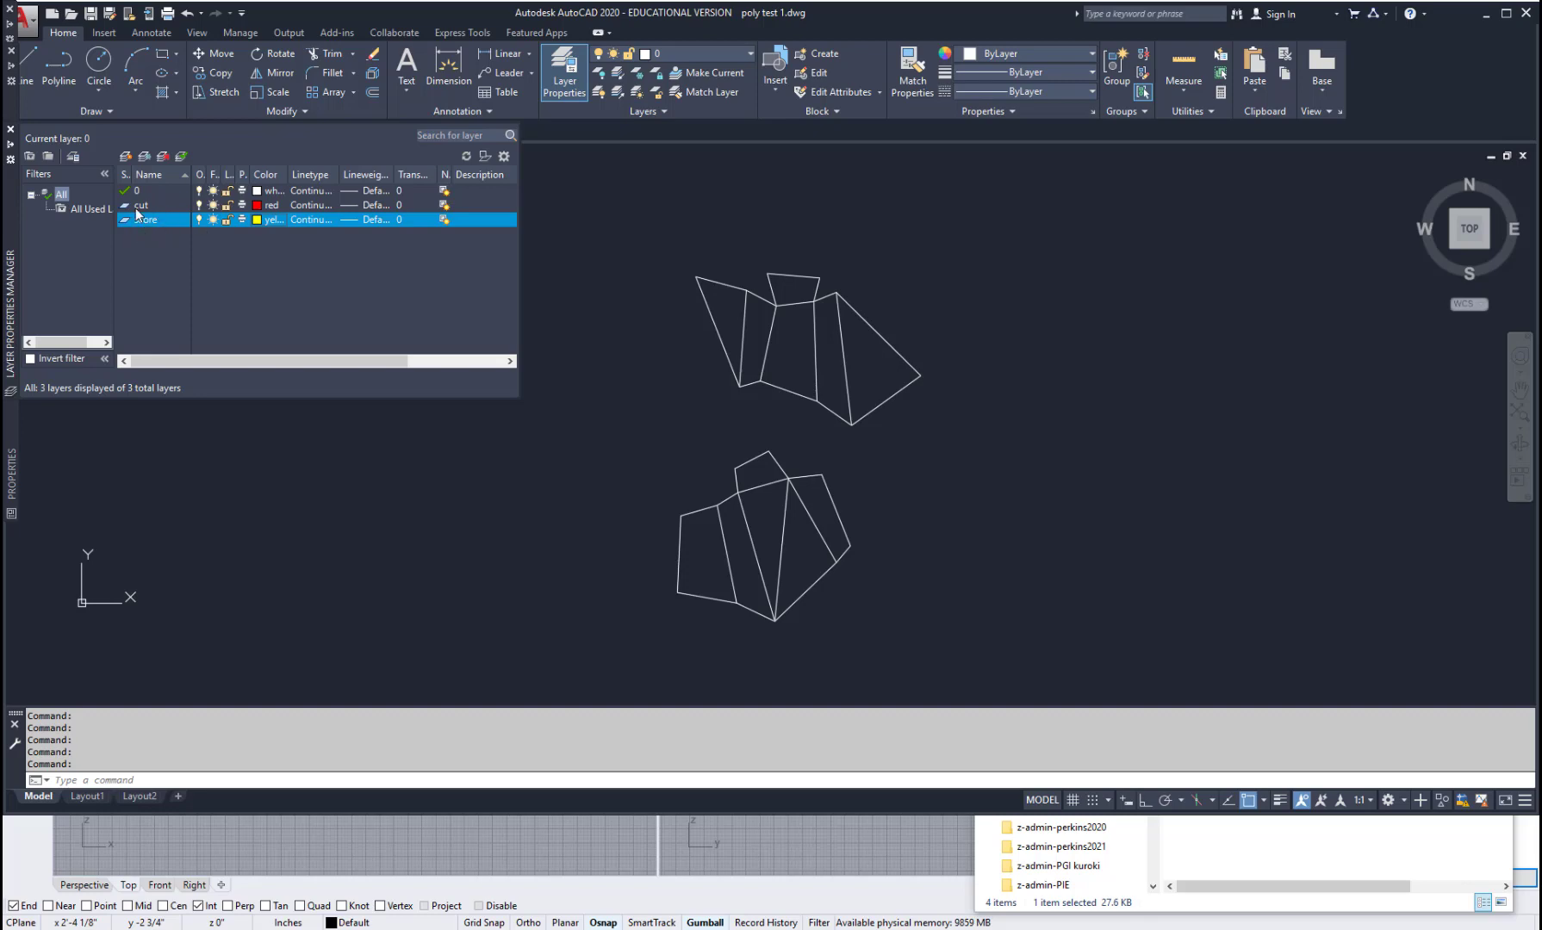
click(270, 205)
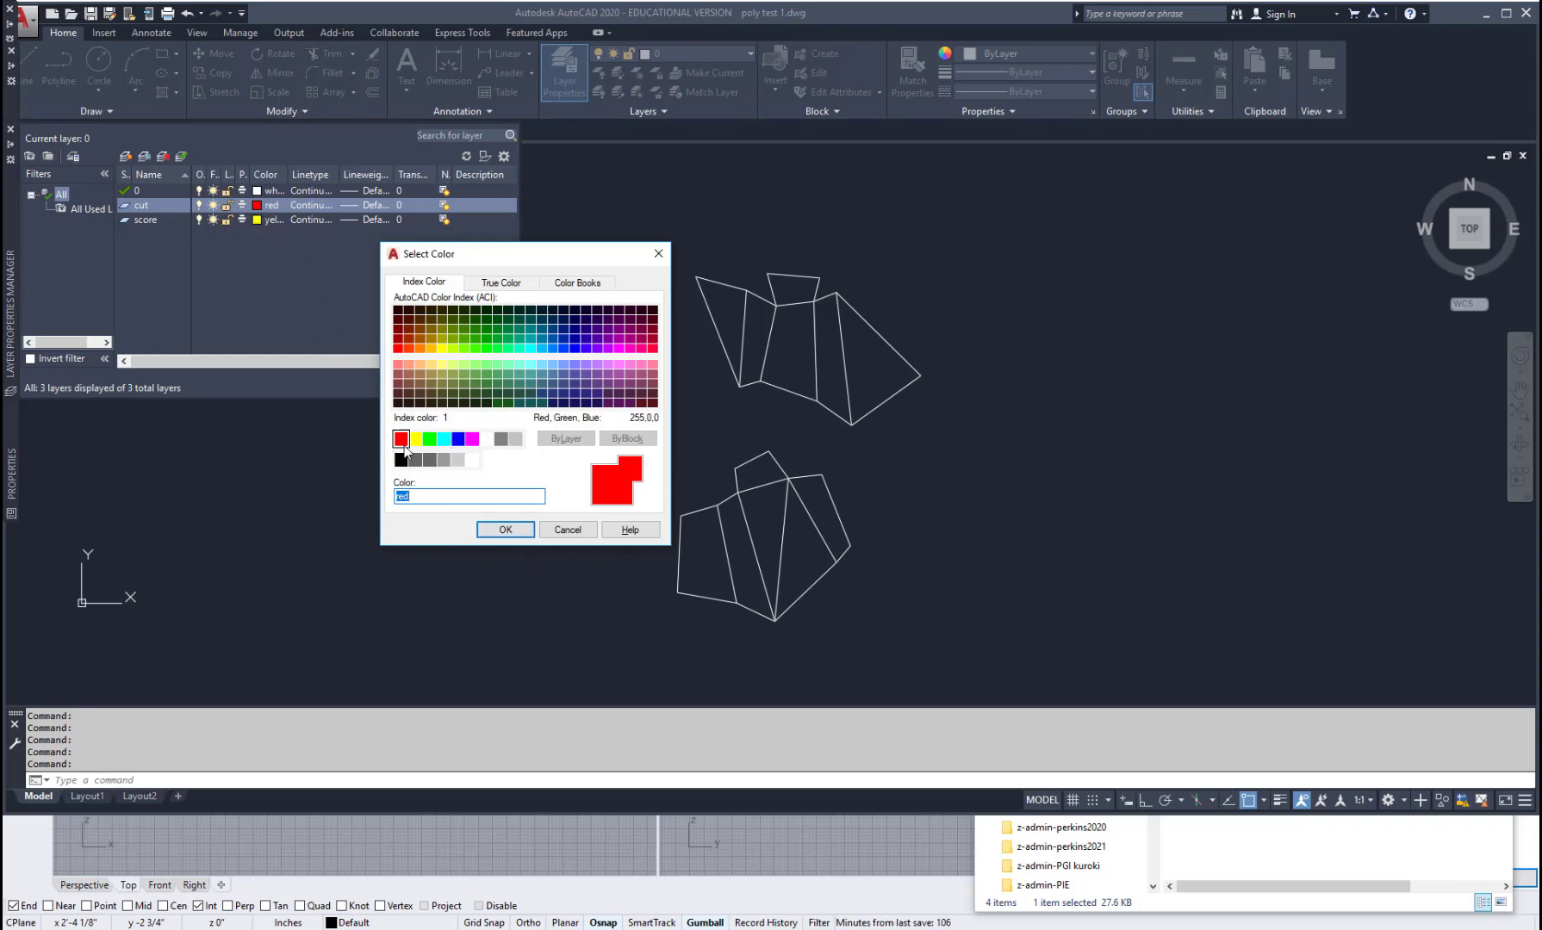
click(513, 536)
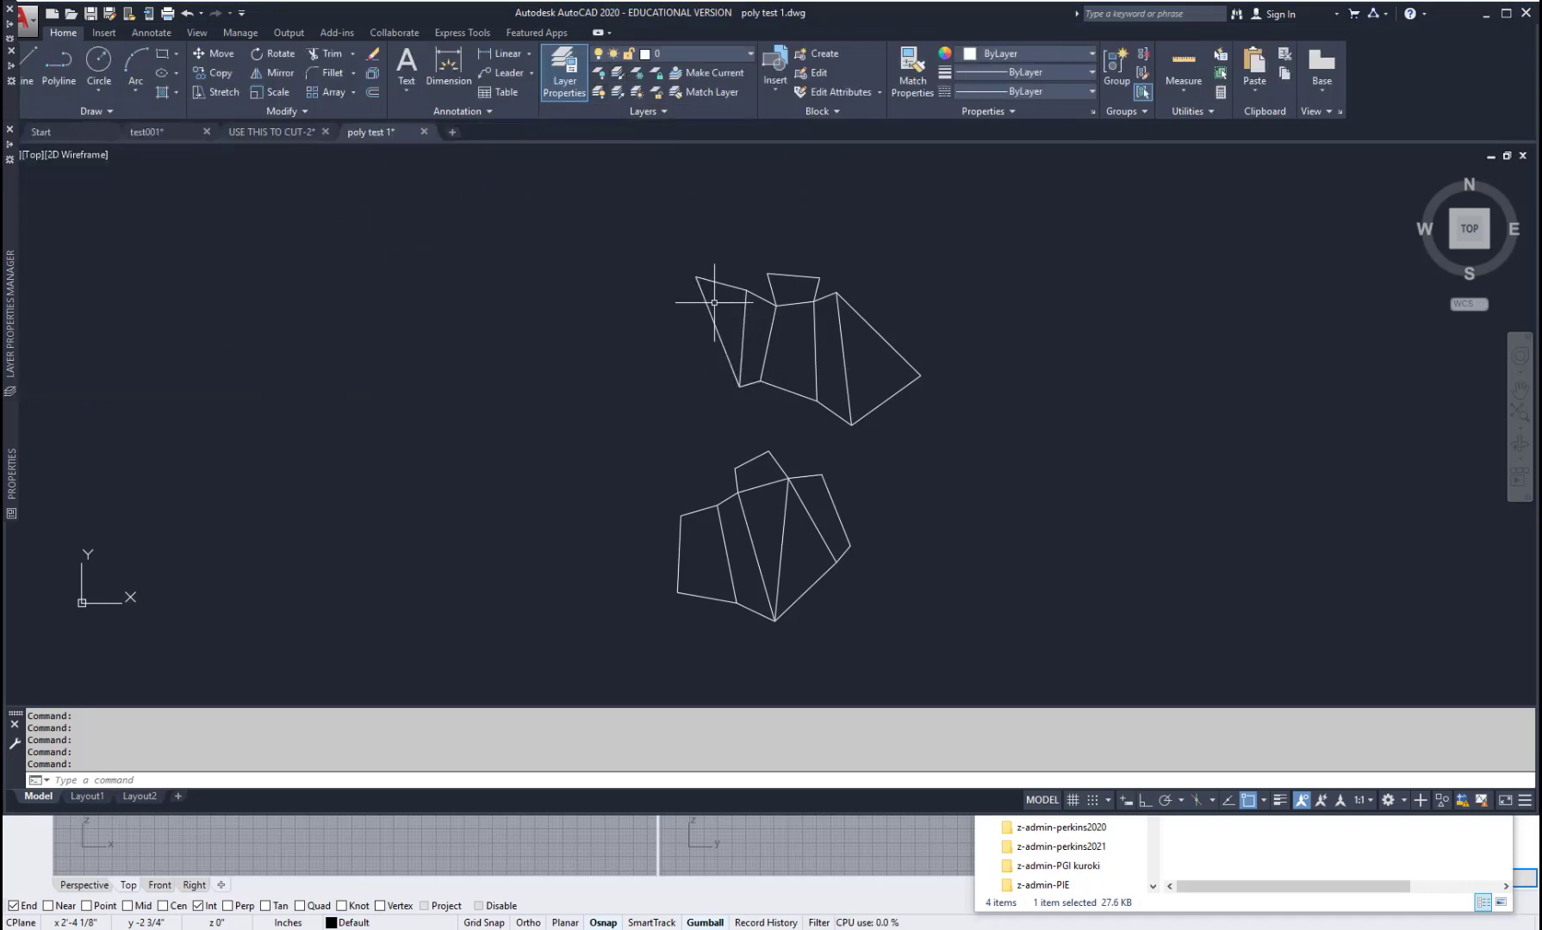
scroll(815, 379, up, 4)
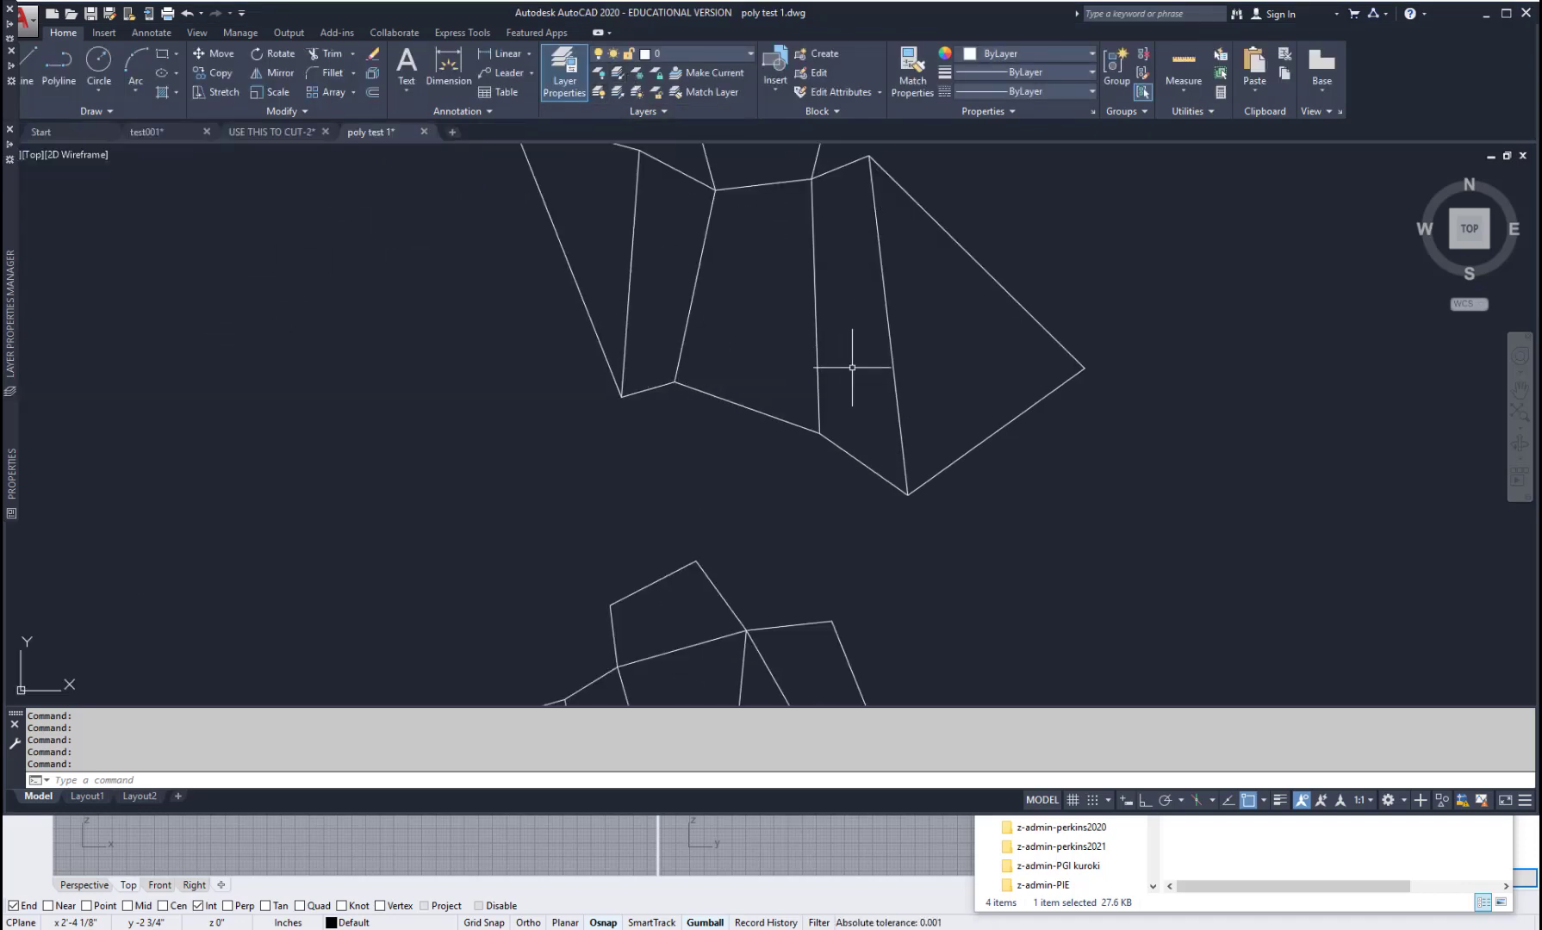
click(901, 325)
click(630, 252)
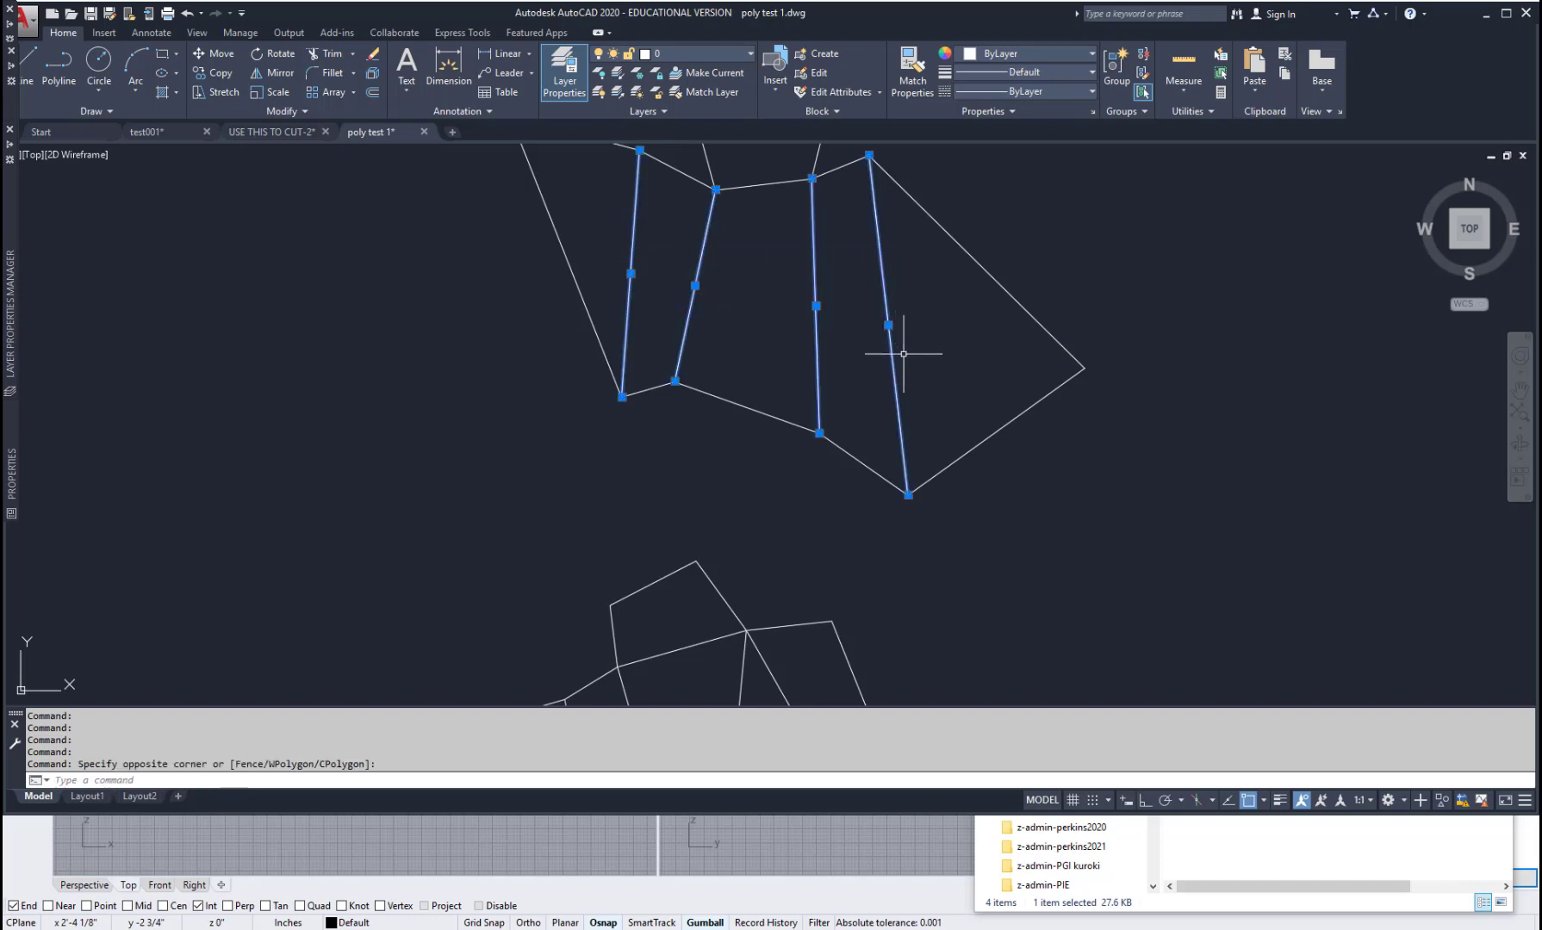
scroll(903, 354, down, 4)
key(Escape)
key(Escape)
key(Escape)
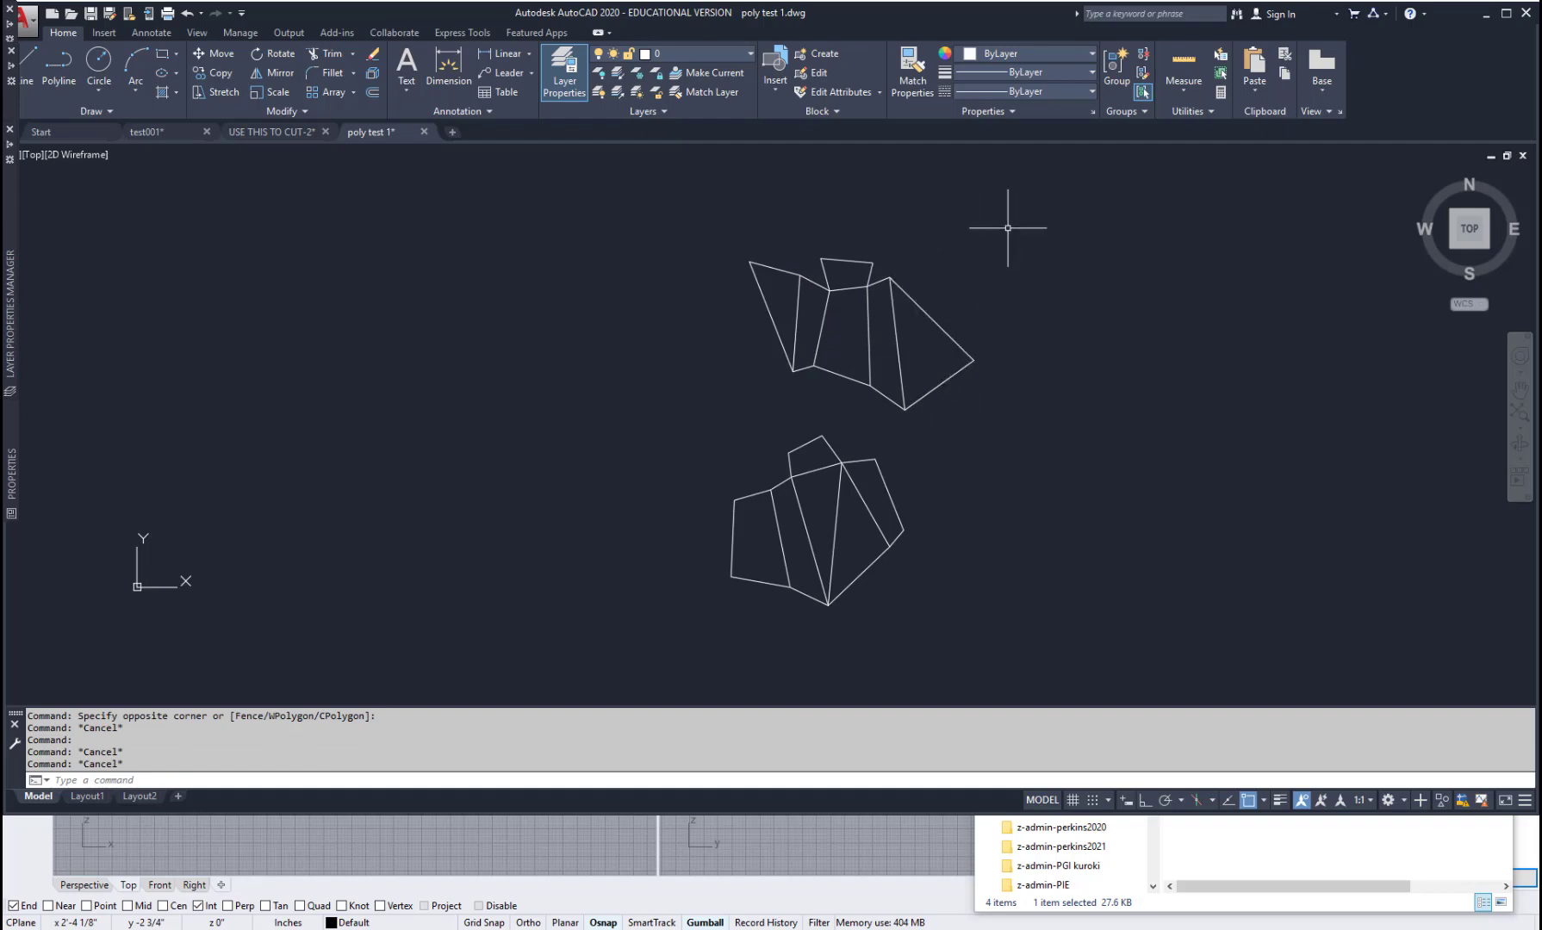
Assign all lines of the upper pattern to the cut layer.
middle_drag(987, 416, 818, 418)
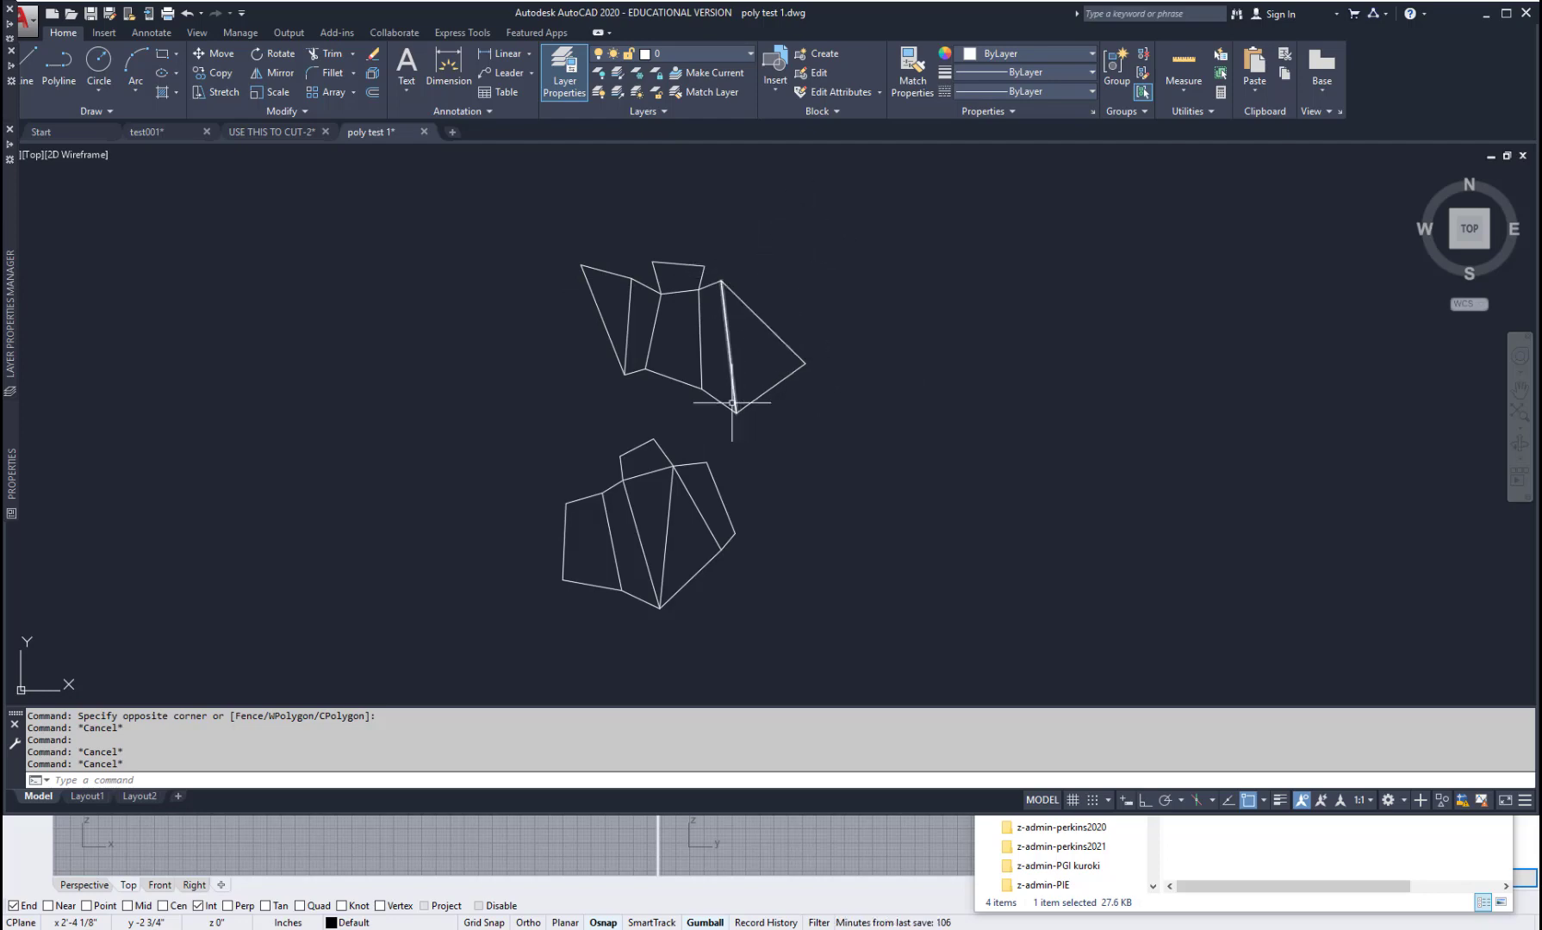
click(854, 236)
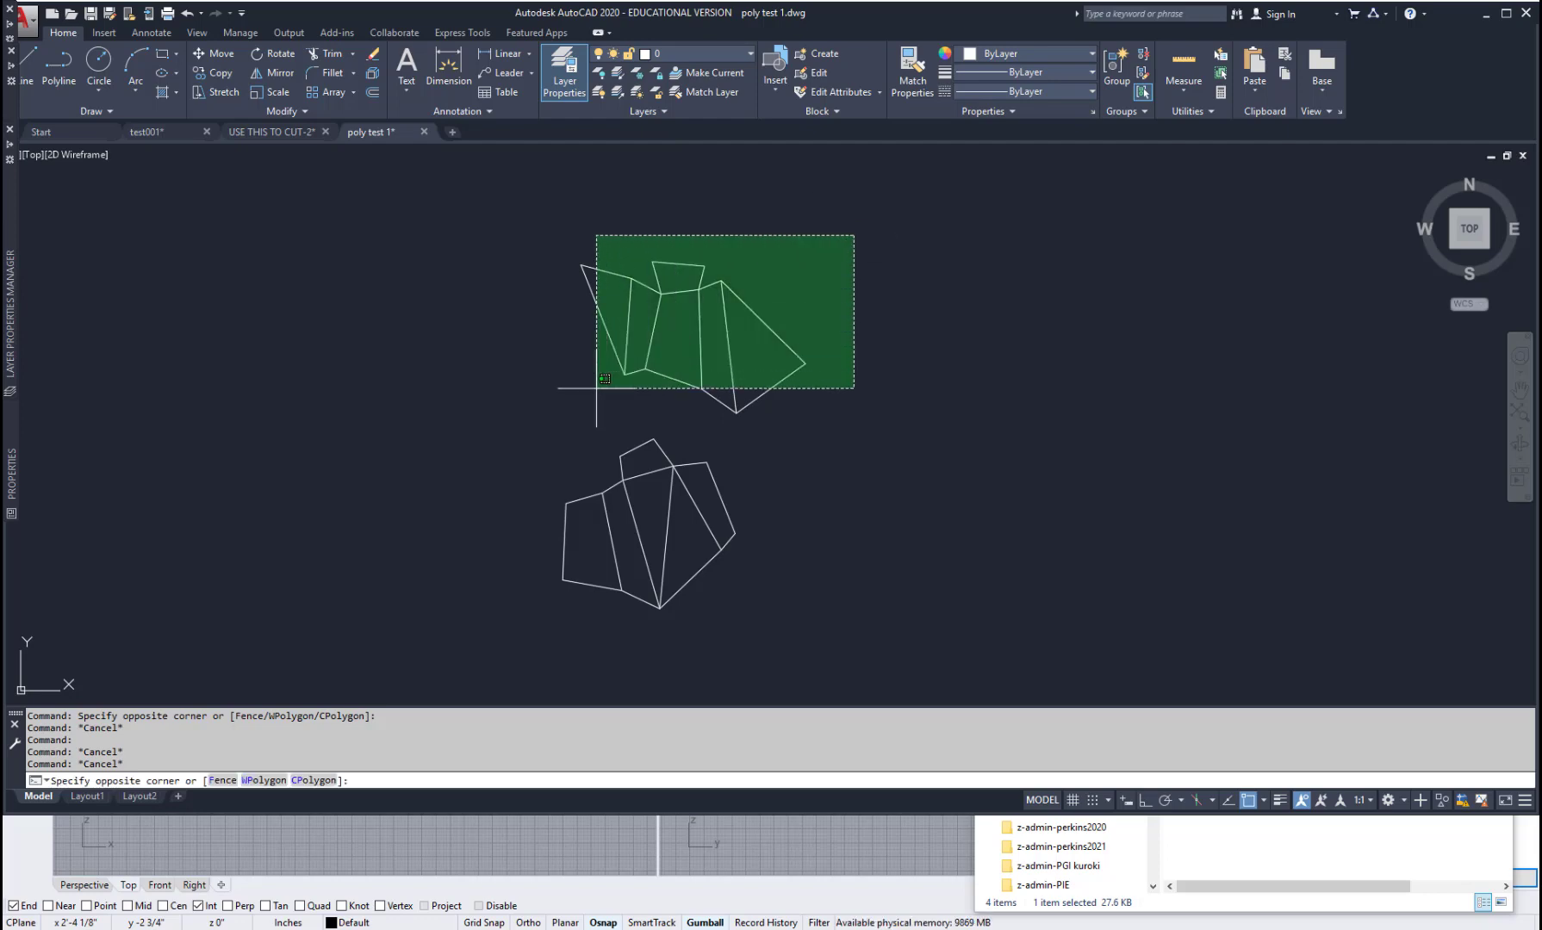
click(543, 422)
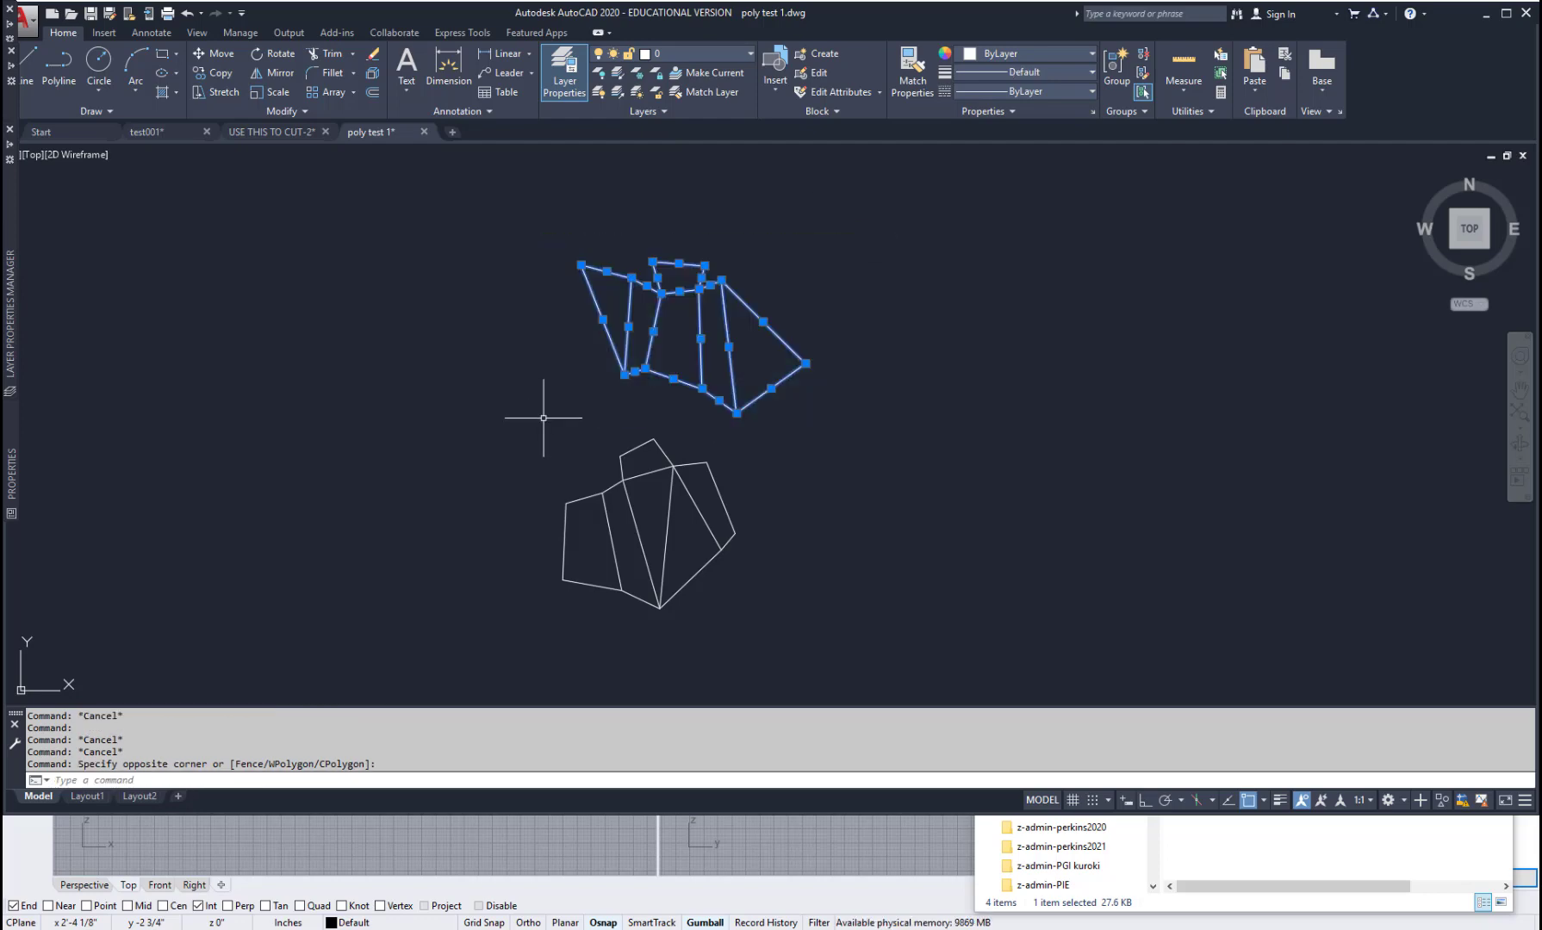
click(752, 53)
click(716, 93)
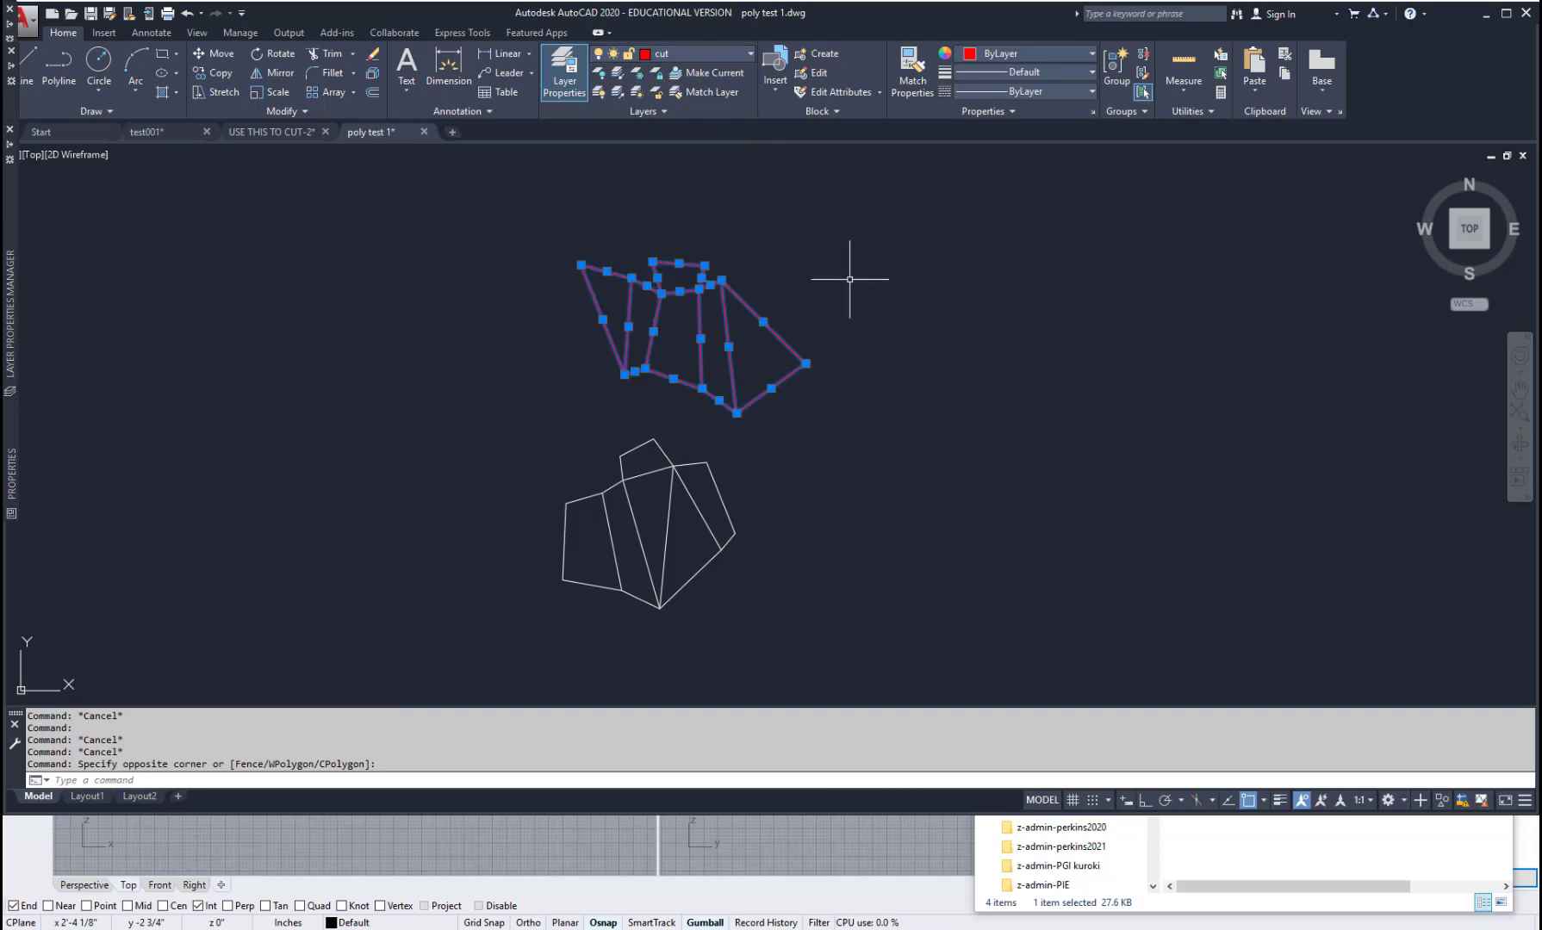
key(Escape)
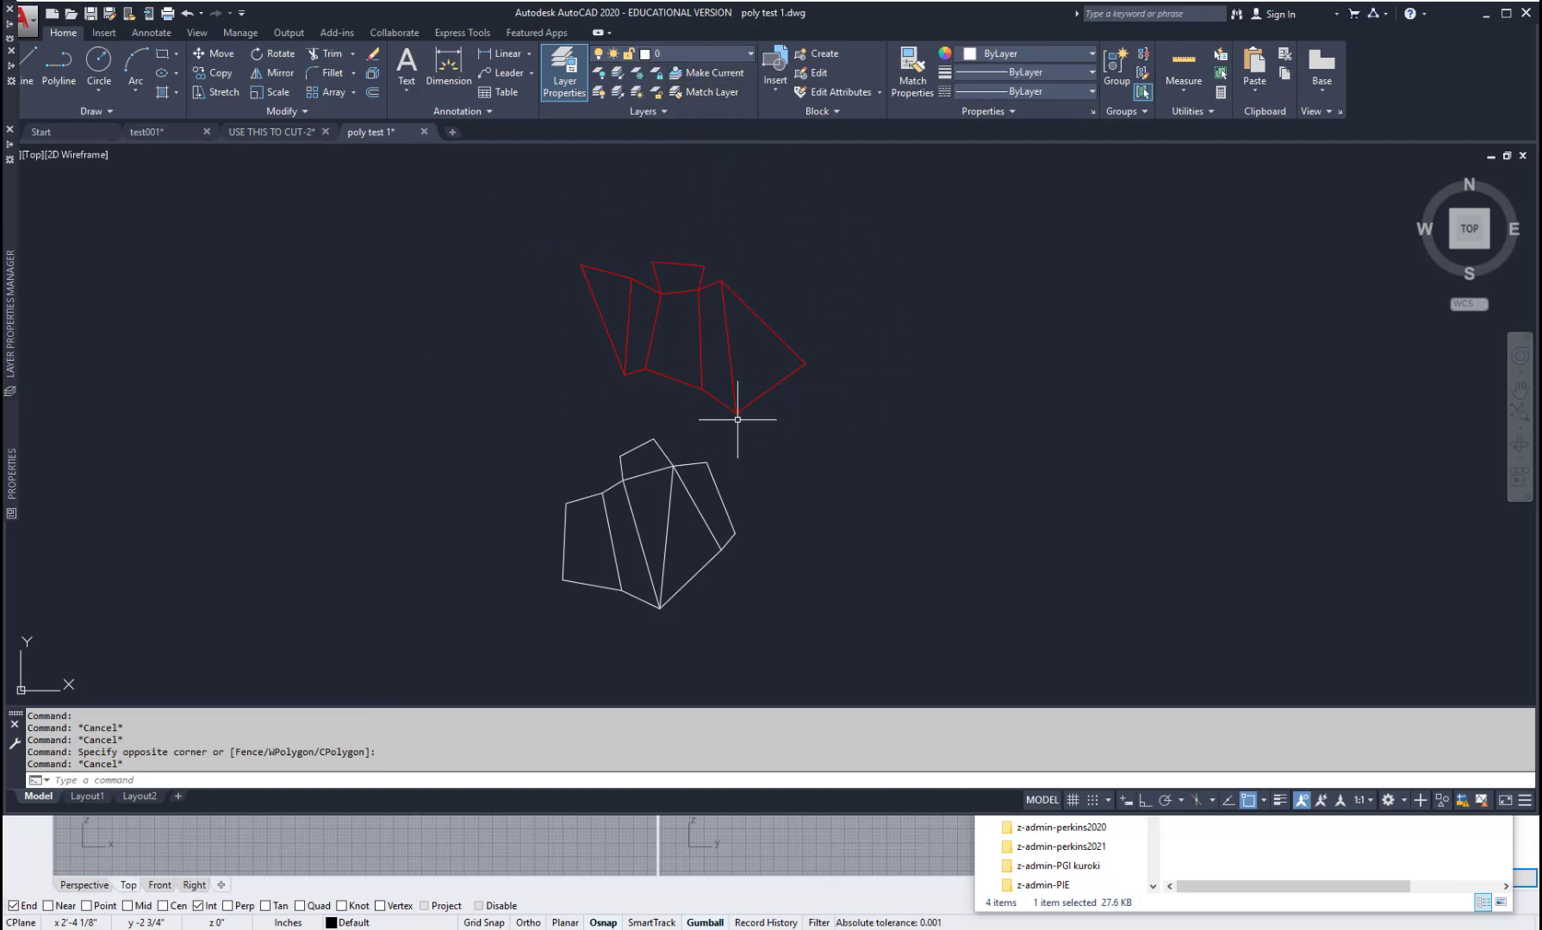
Move the upper pattern's four long interior fold lines and the small flap's base line to the score layer.
click(734, 327)
click(616, 334)
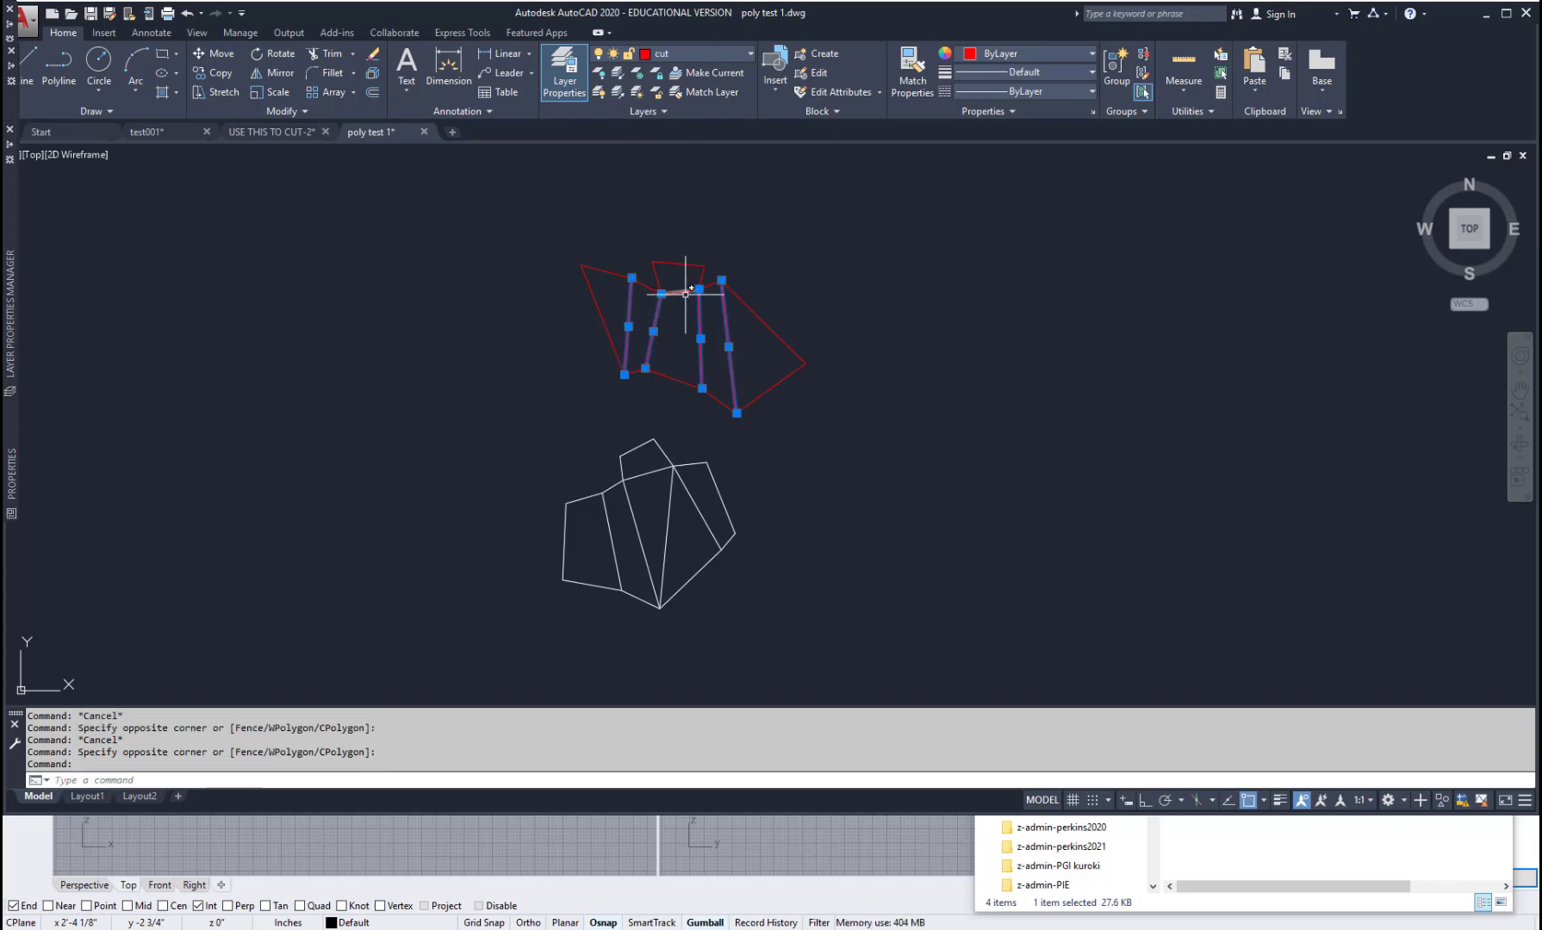
click(752, 54)
click(714, 107)
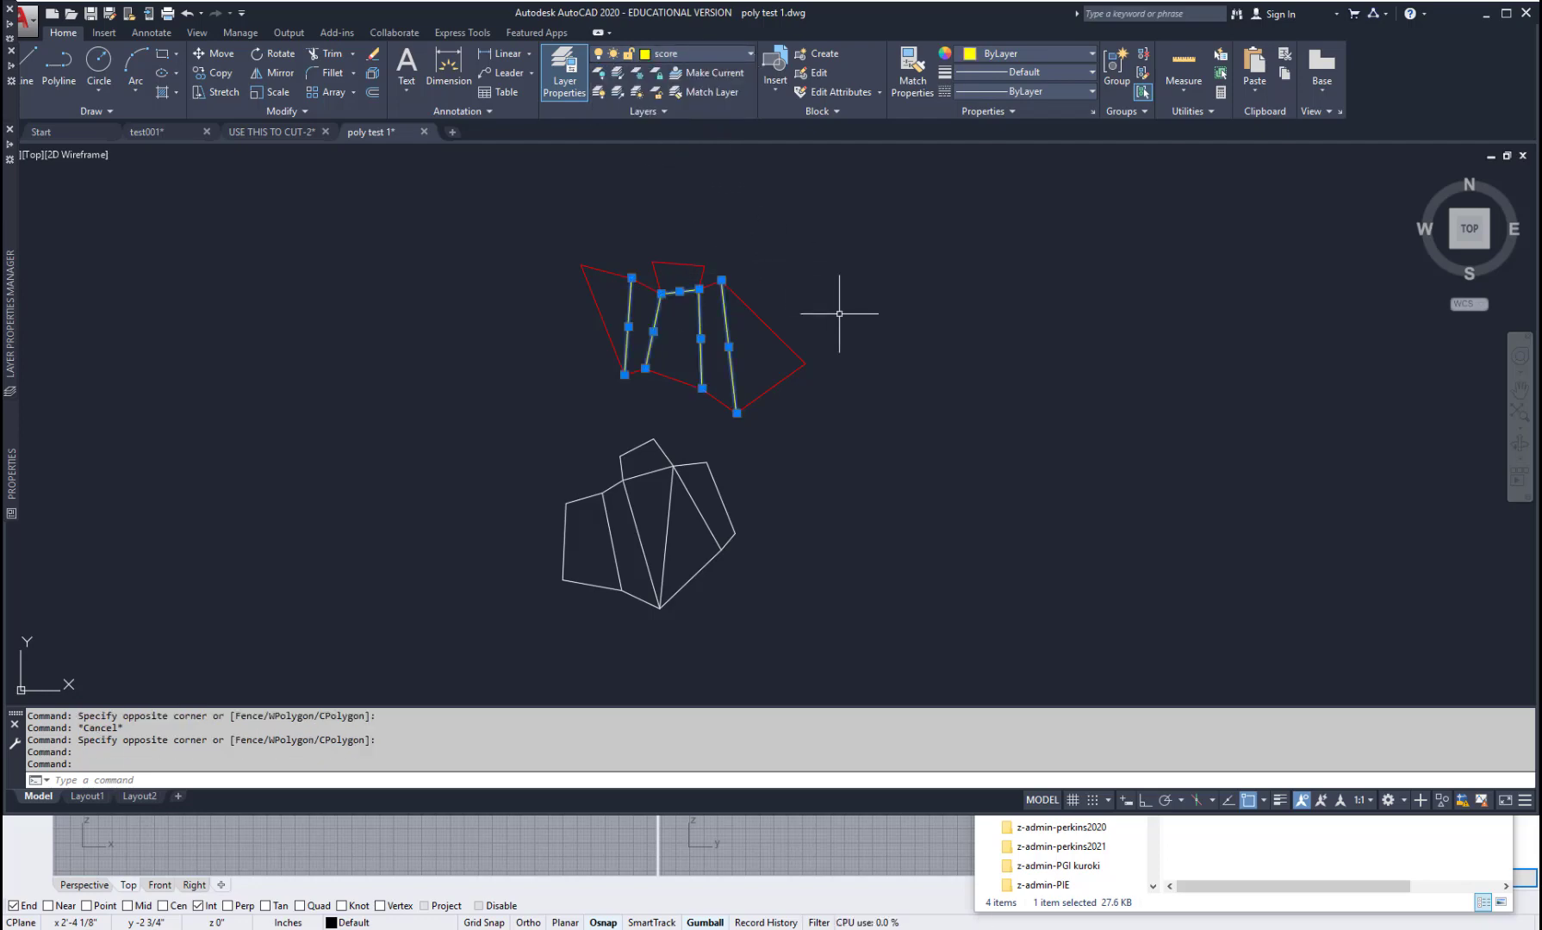
key(Escape)
key(Escape)
key(Escape)
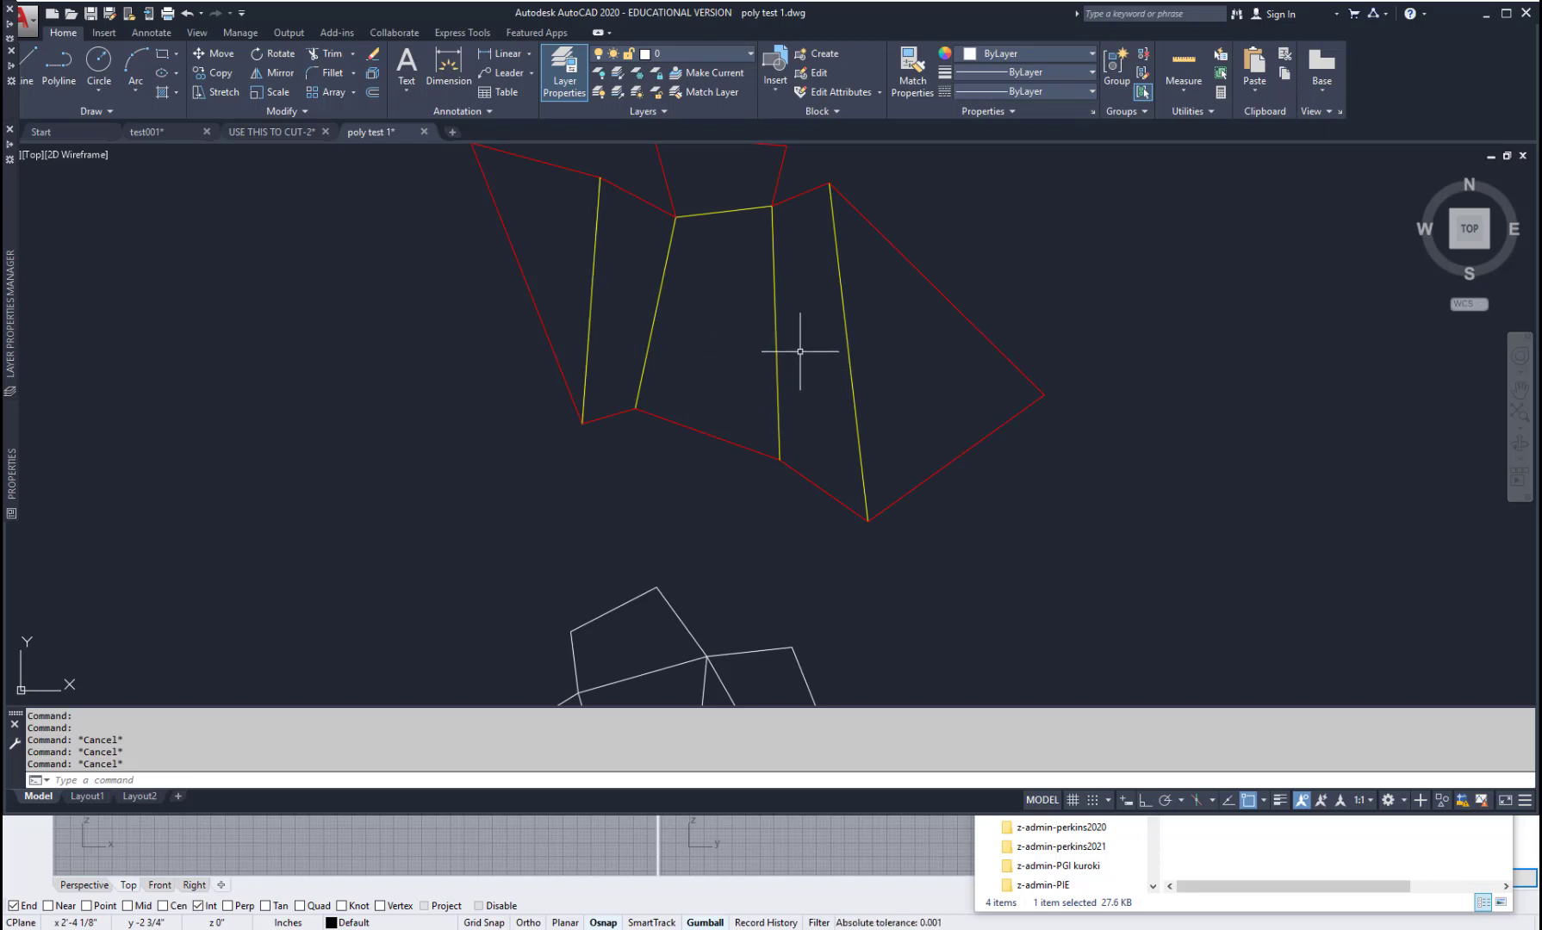
key(Escape)
key(Escape)
Start PEDIT on the upper pattern's long upper-right outline edge and convert that line into a polyline.
scroll(800, 351, down, 2)
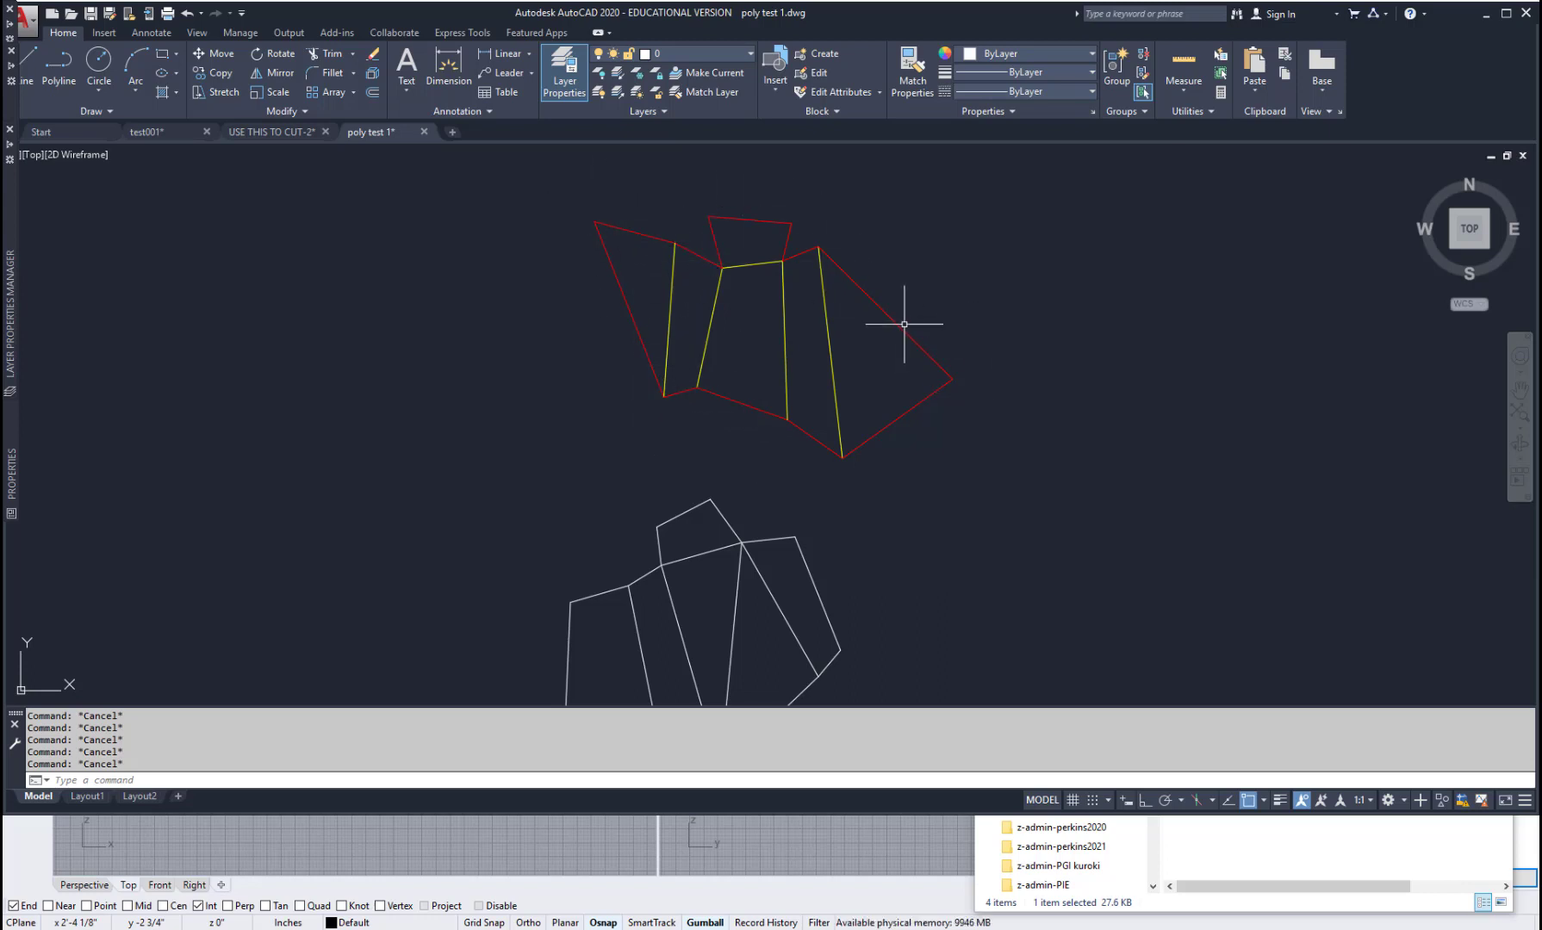
text(e)
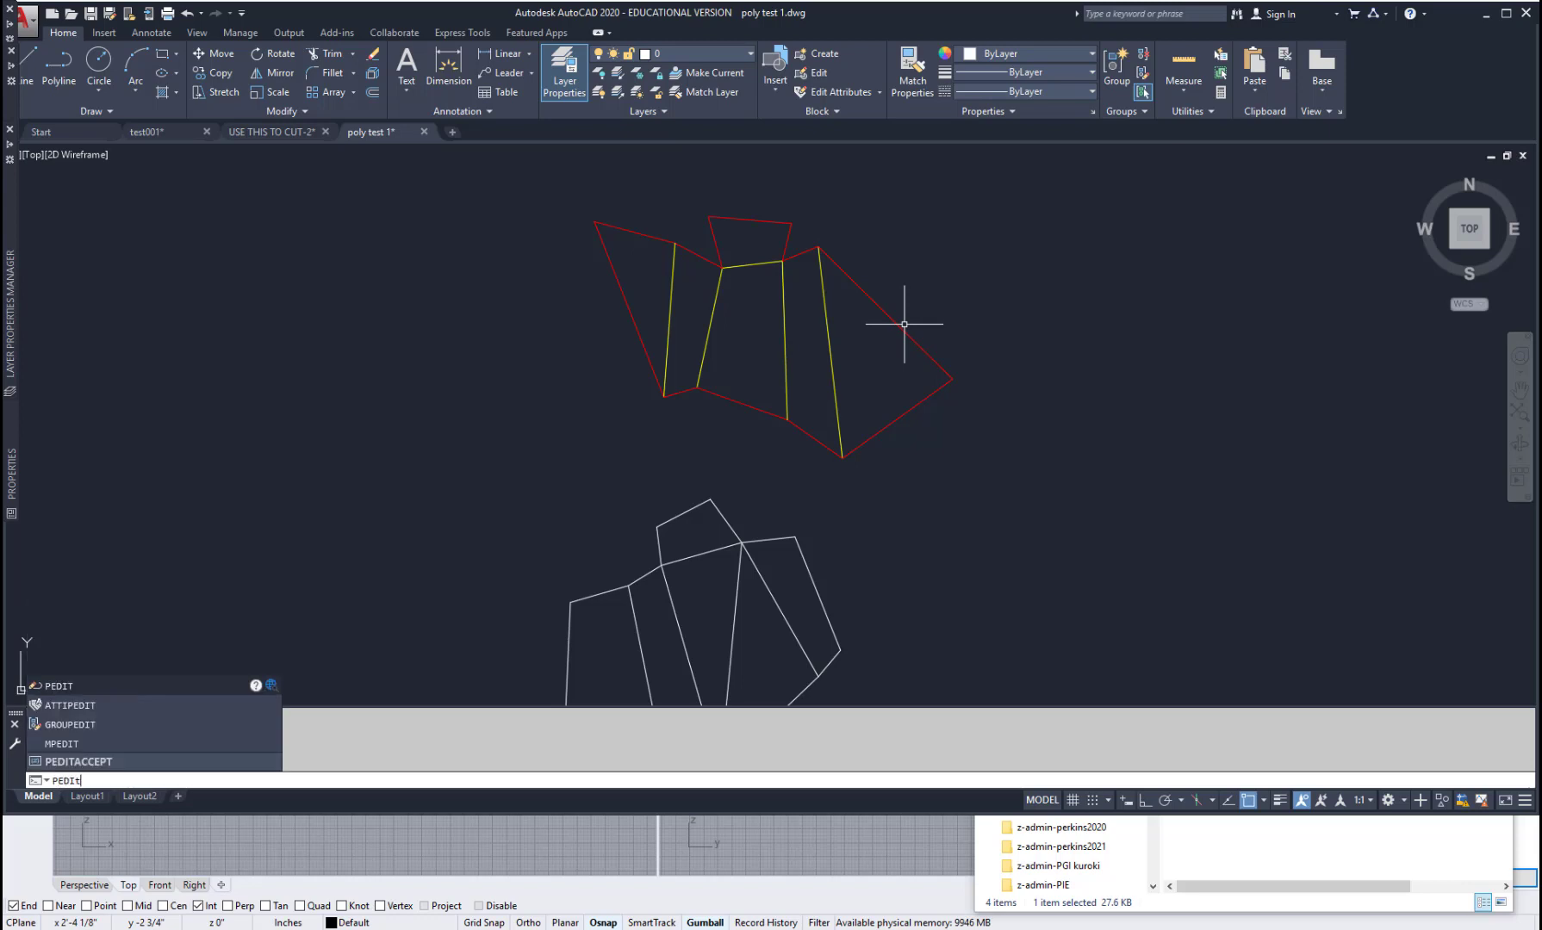
key(Return)
click(896, 324)
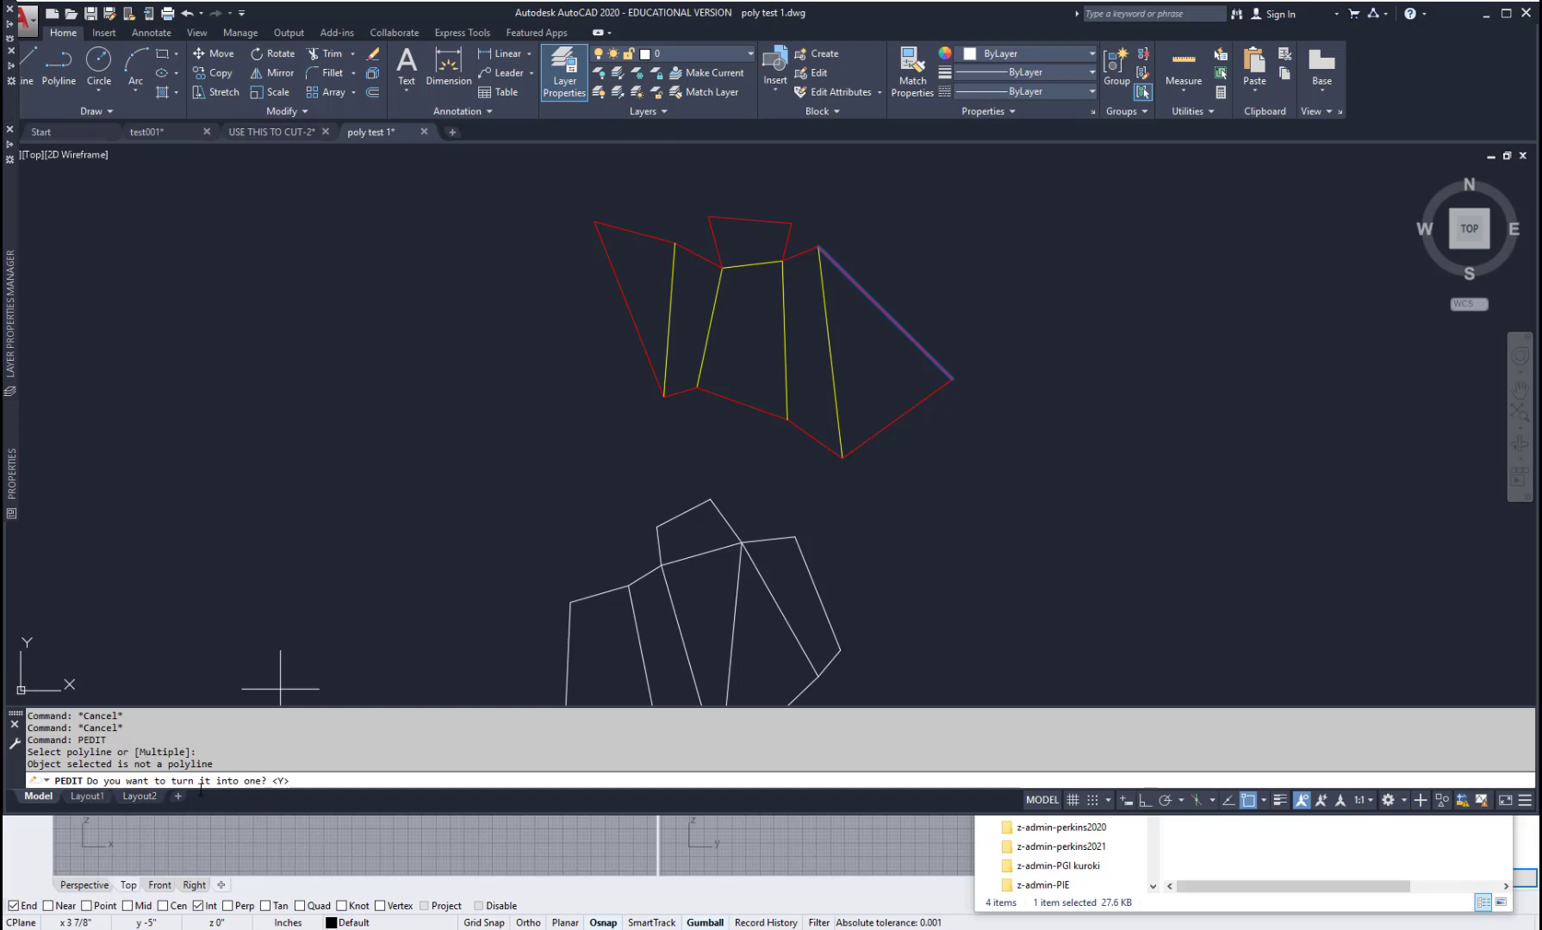
key(Return)
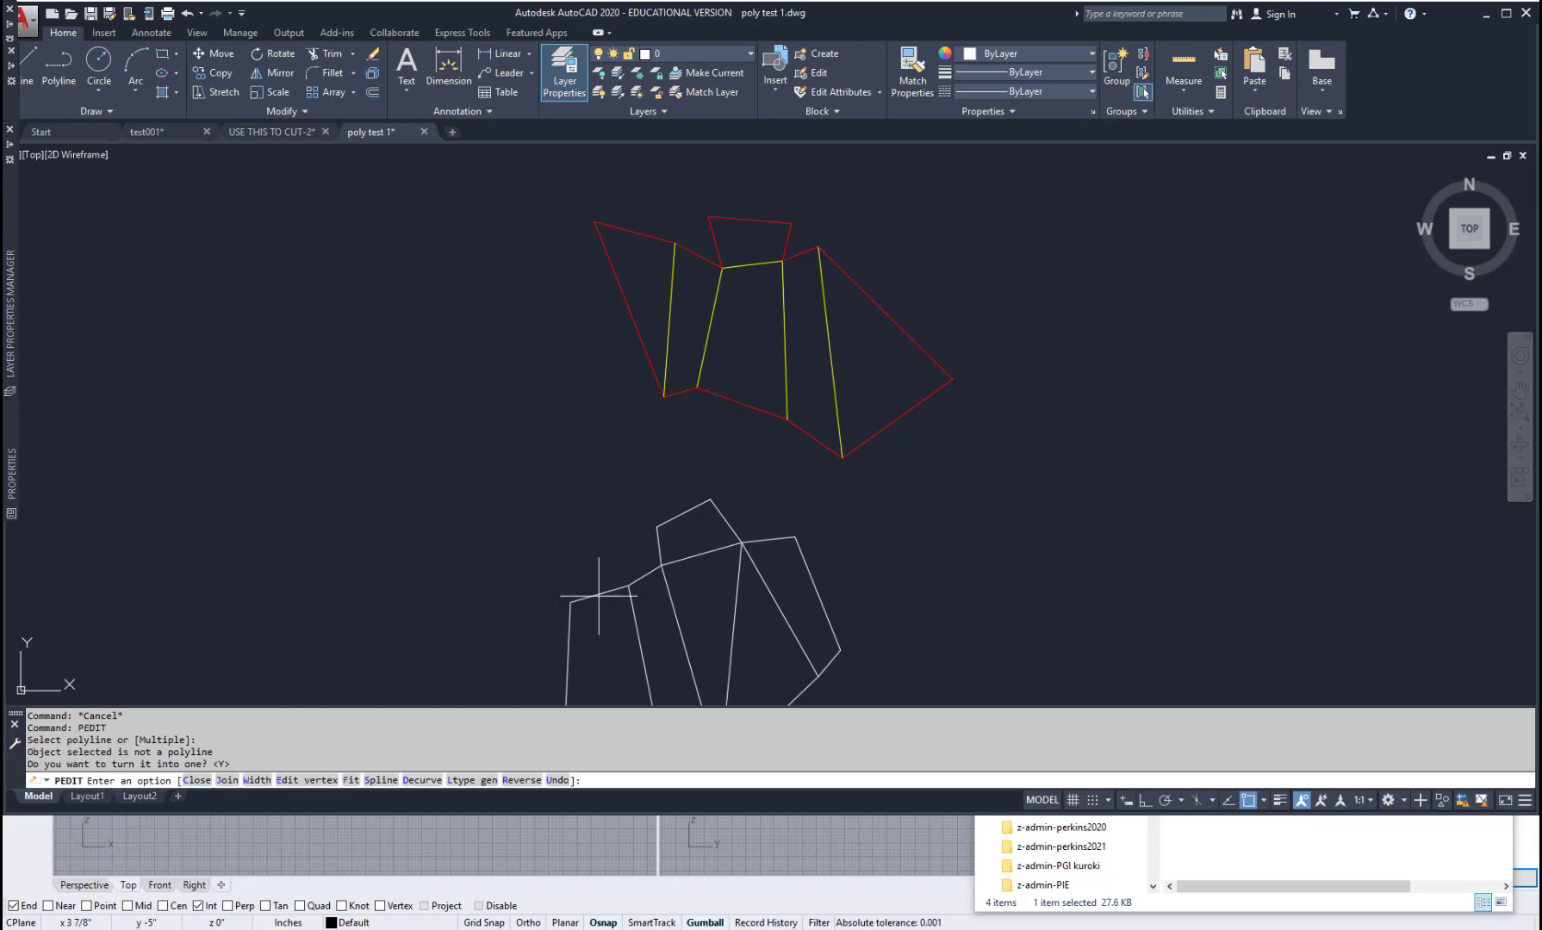
Join all red perimeter segments of the upper pattern, including the small flap's edges, into a single polyline.
click(229, 780)
click(938, 372)
click(919, 403)
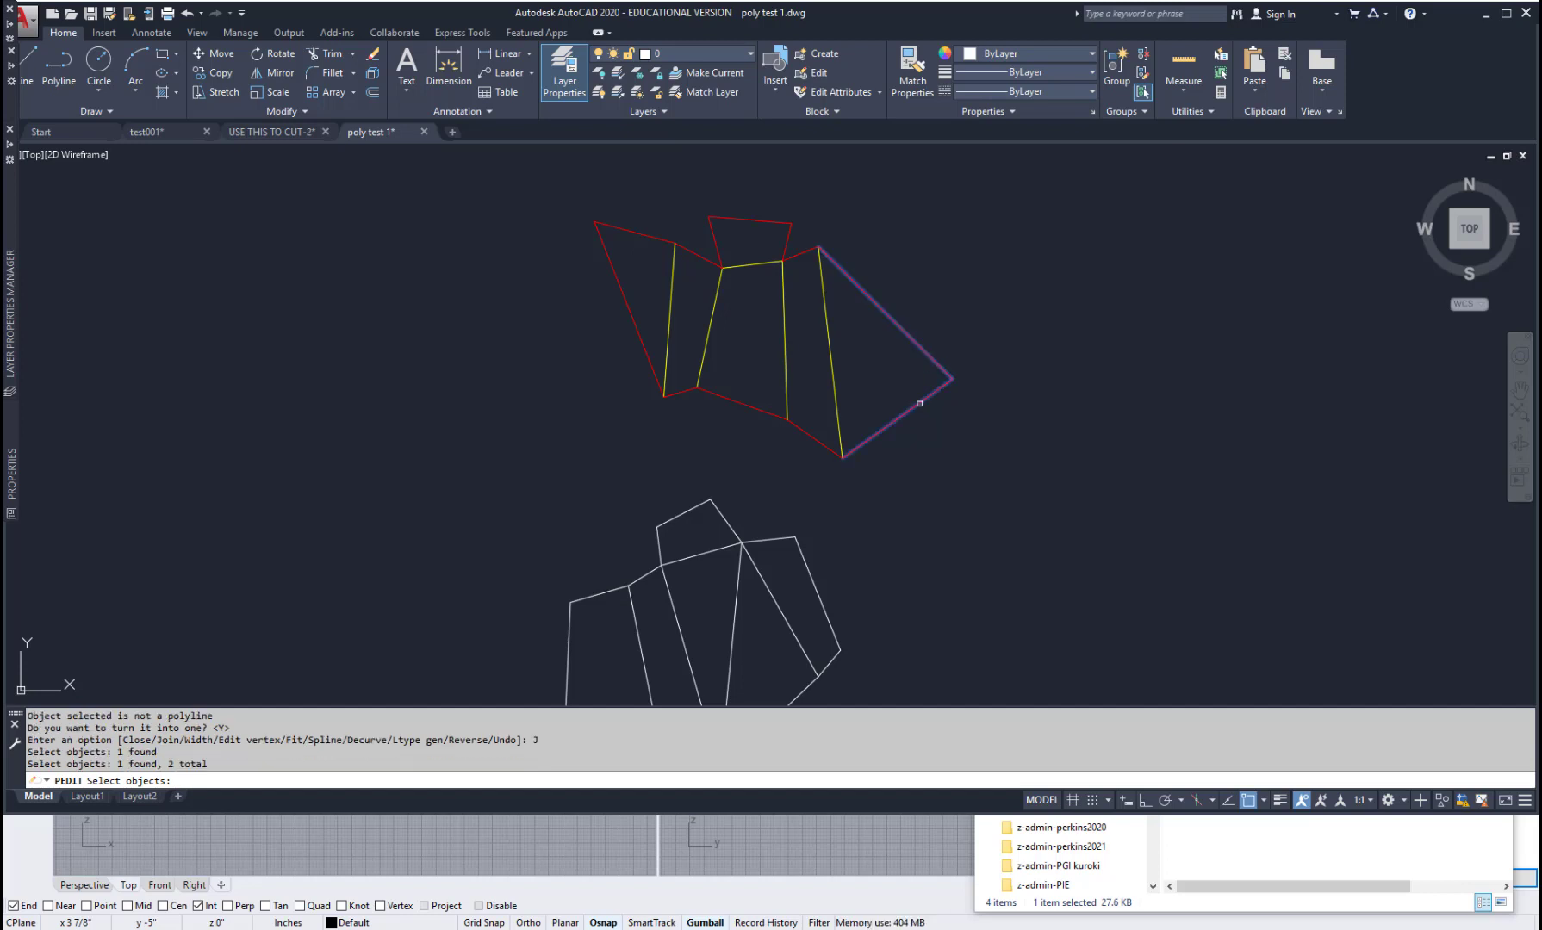
click(813, 441)
click(744, 406)
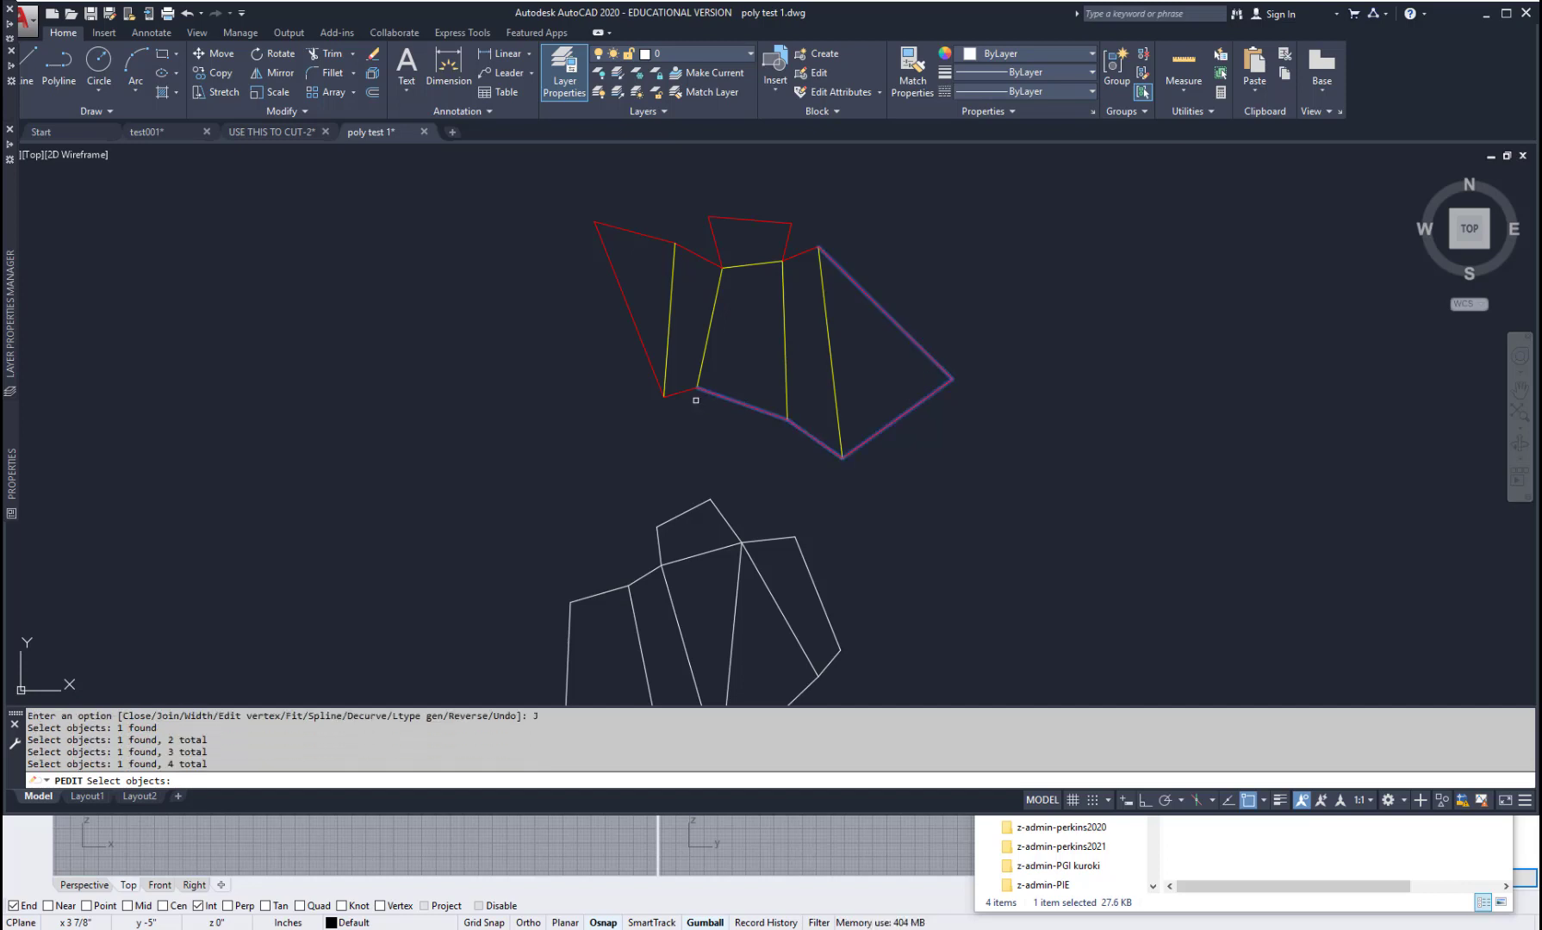
click(684, 392)
click(633, 335)
click(580, 195)
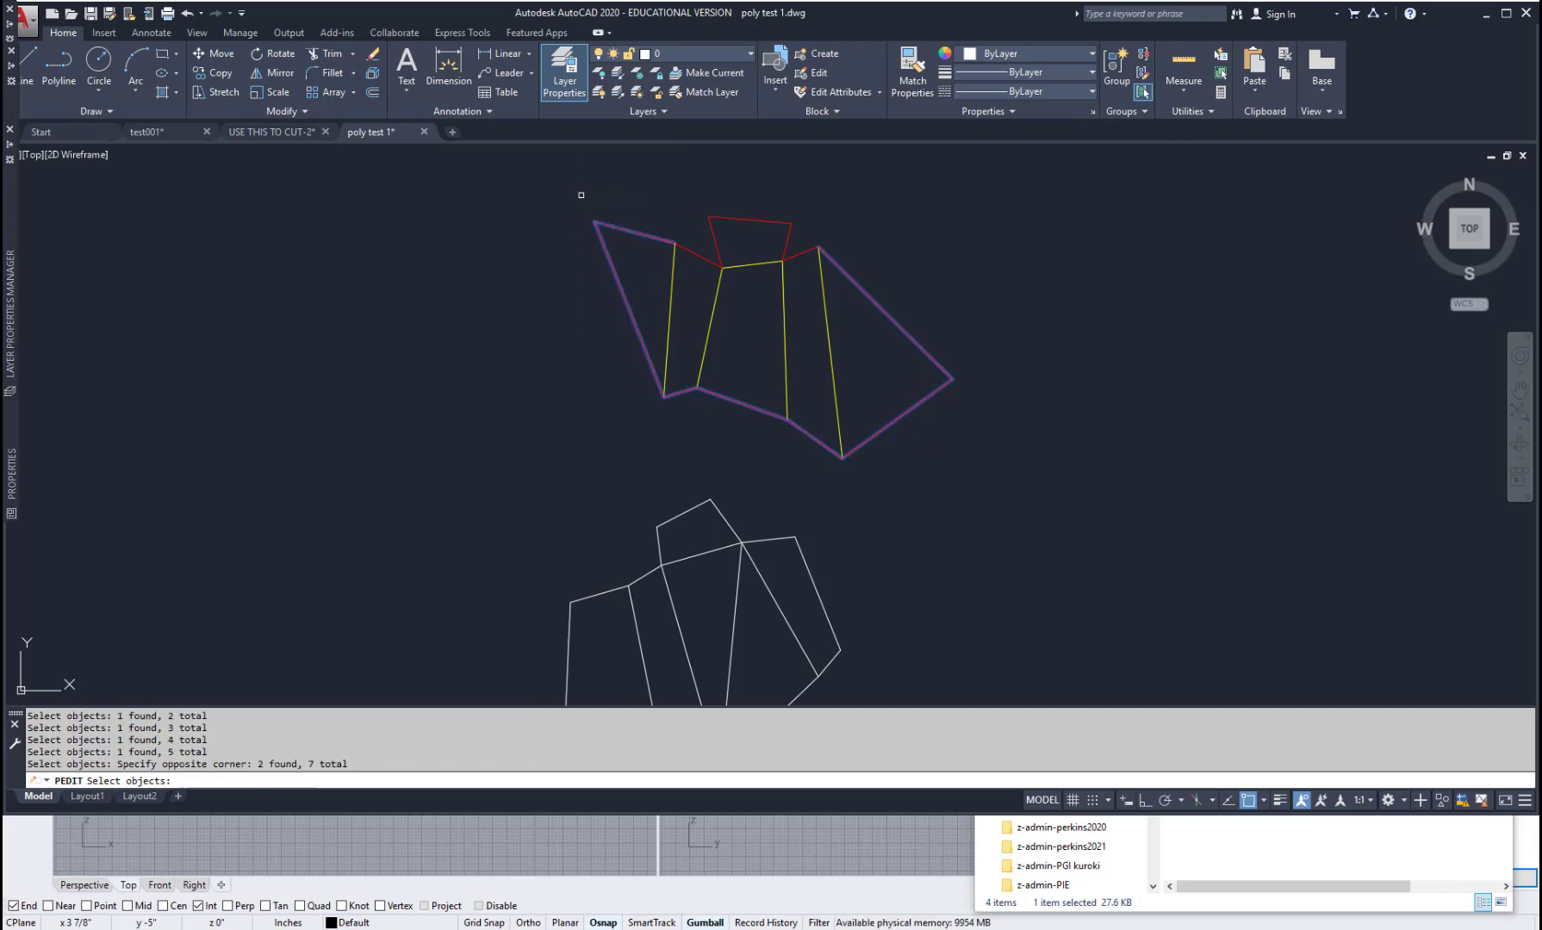
click(704, 251)
click(715, 241)
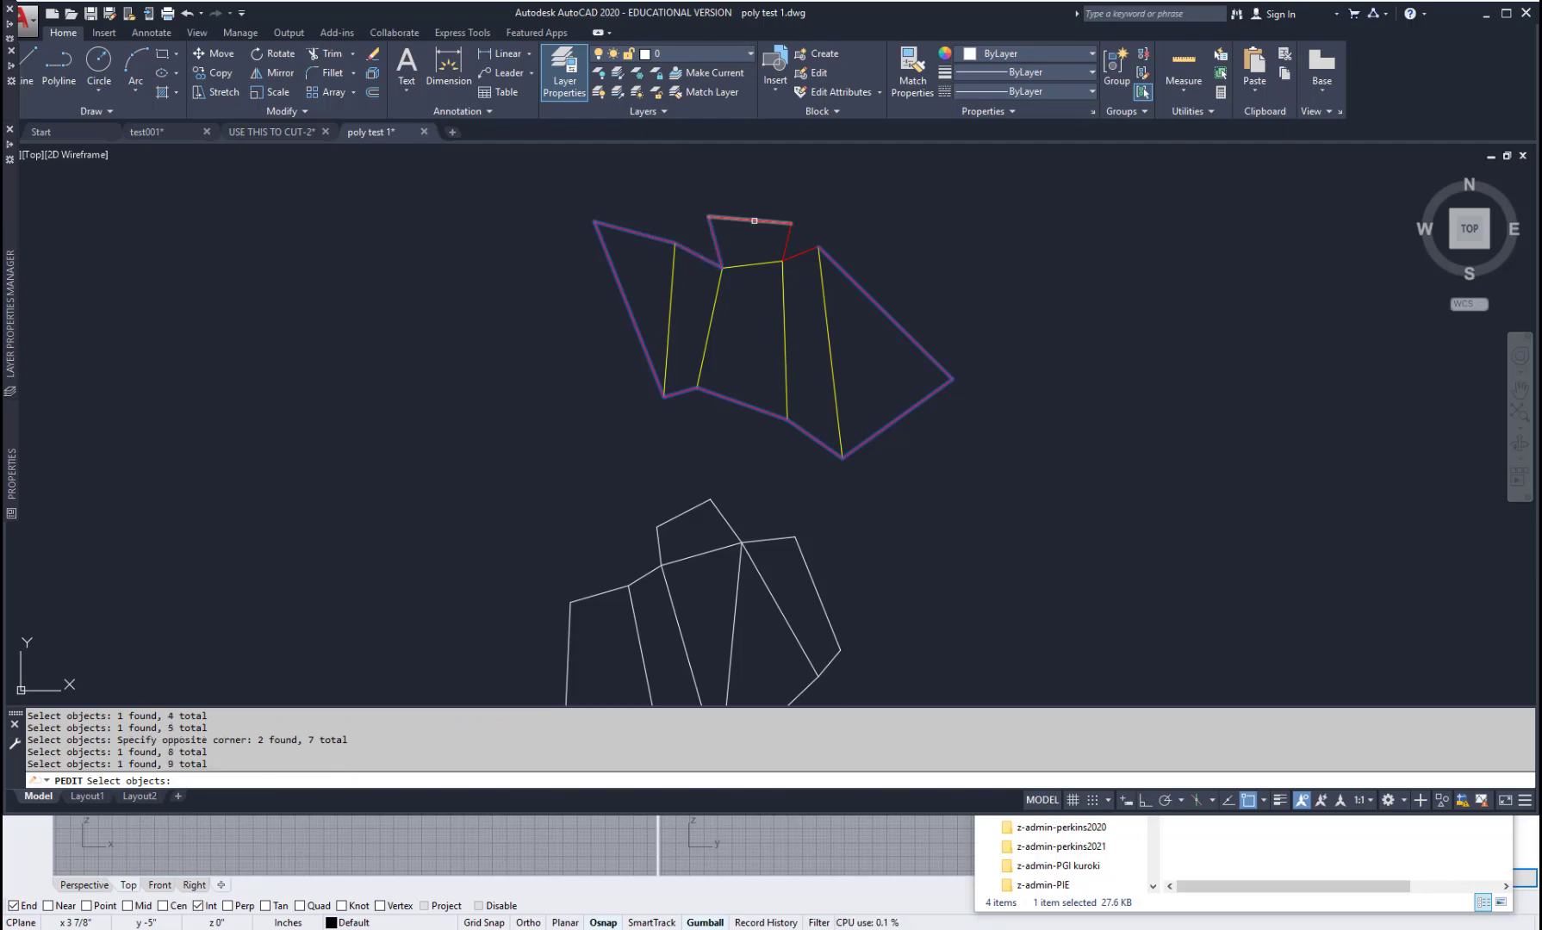
click(784, 226)
click(786, 232)
click(799, 251)
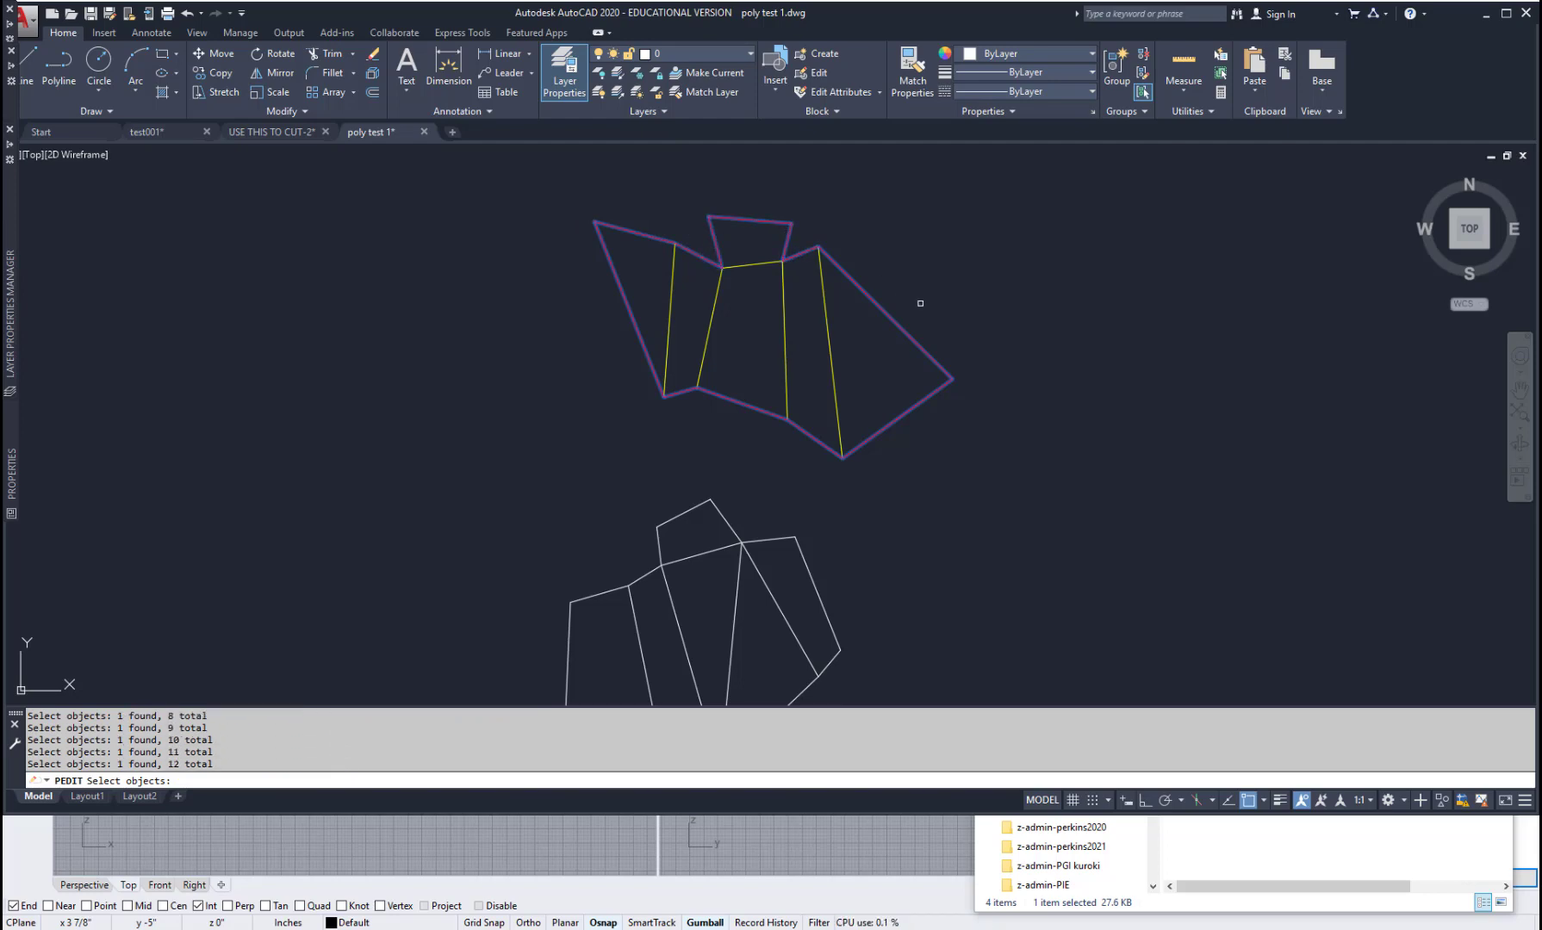
key(Return)
key(Escape)
key(Escape)
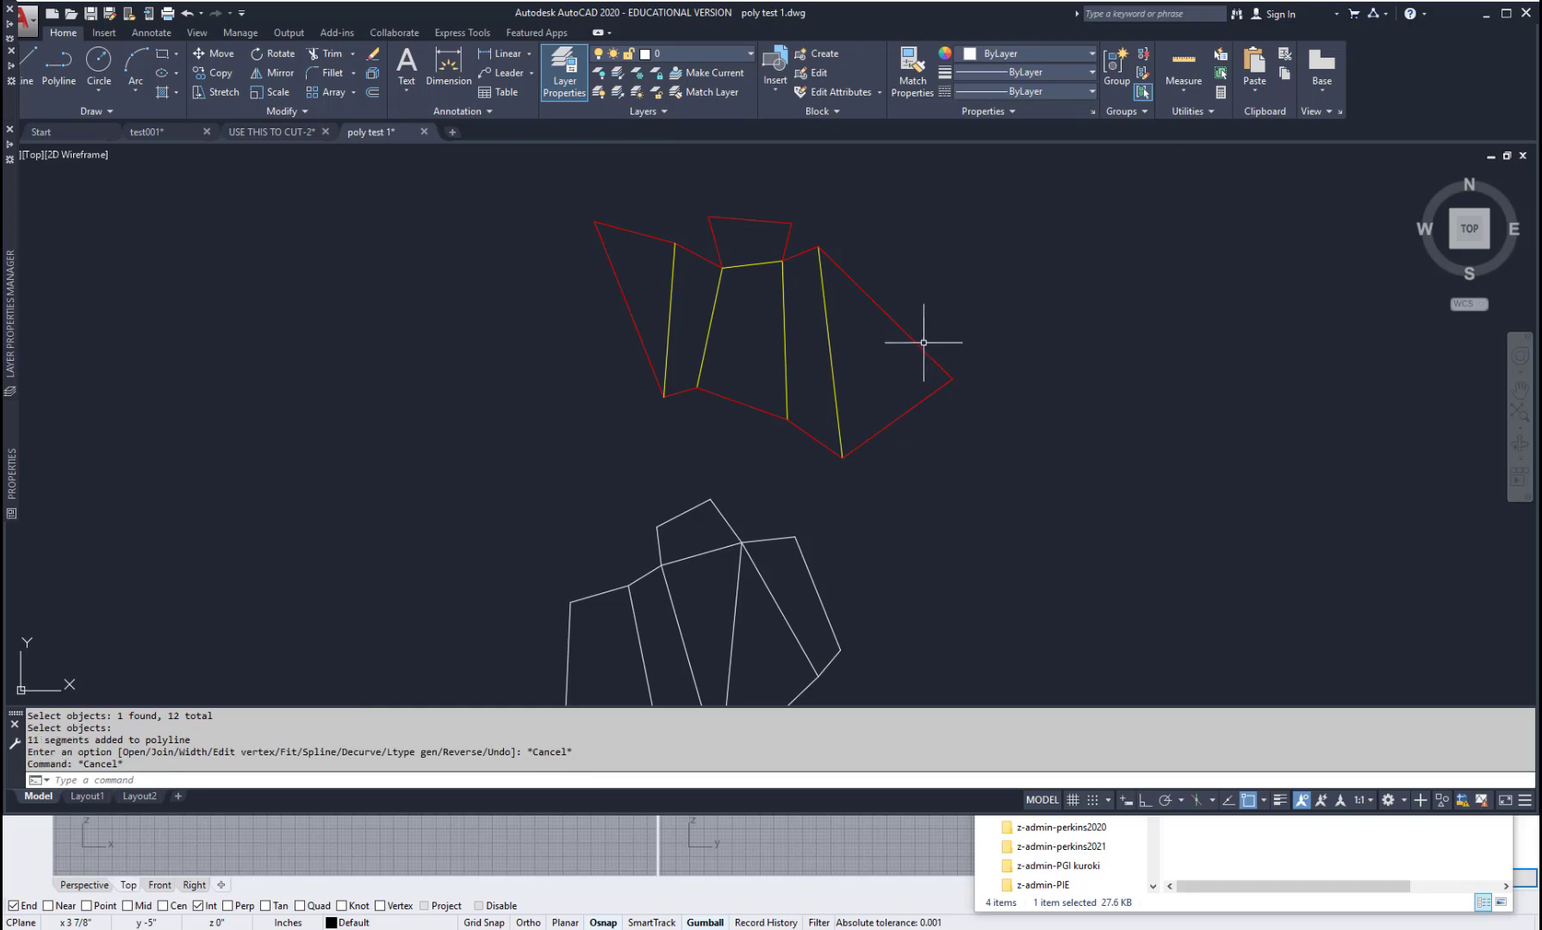
key(Escape)
key(Escape)
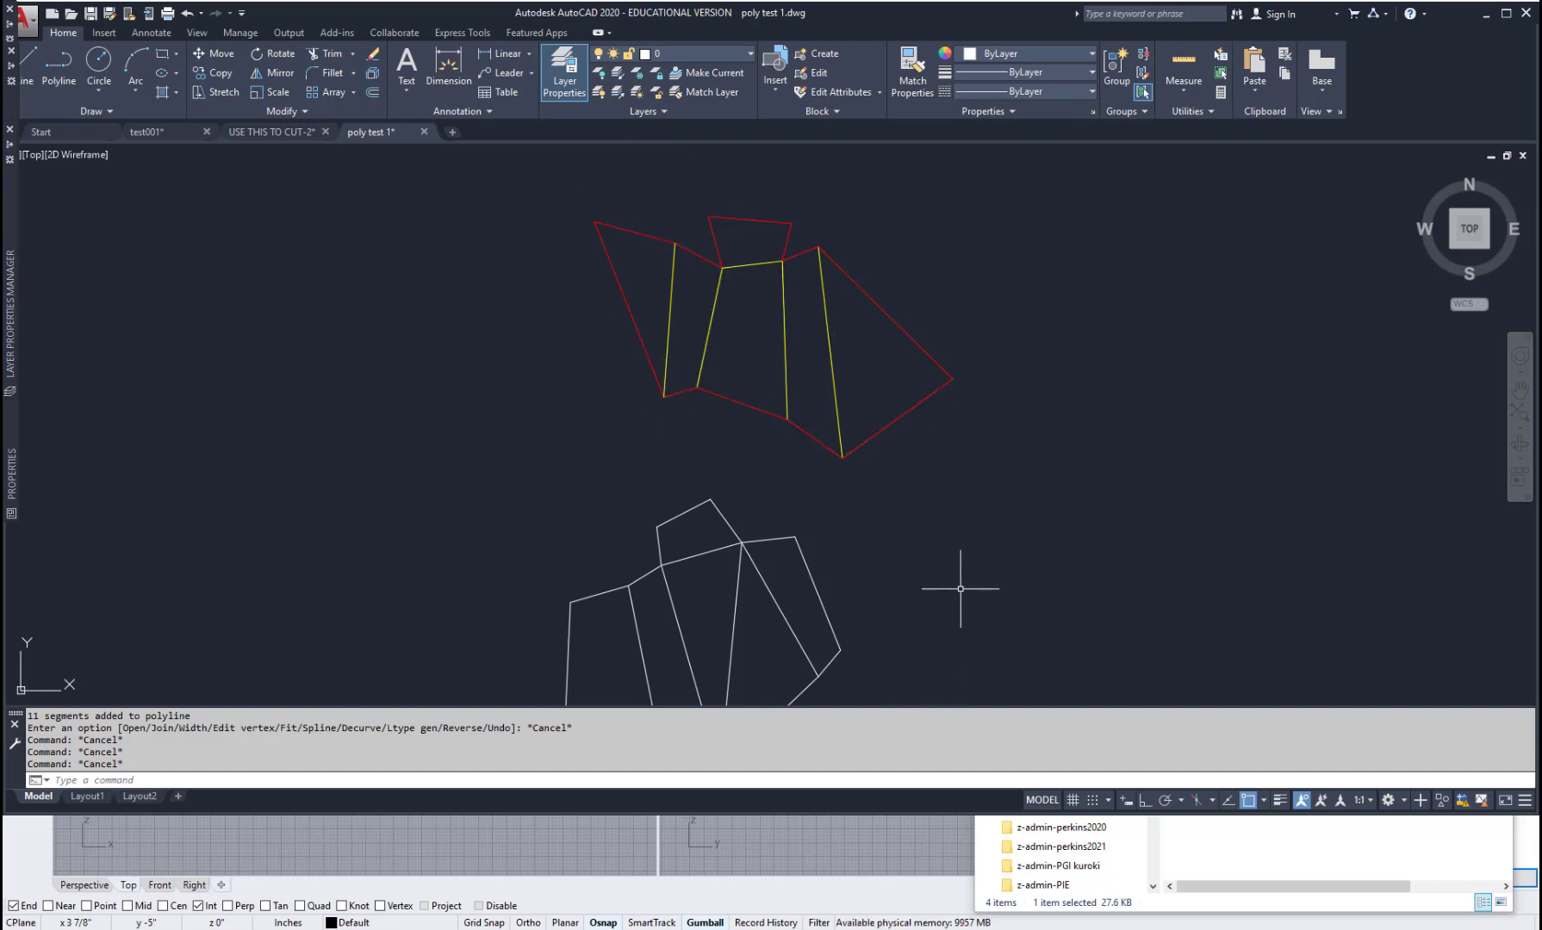
Assign all lines of the lower pattern to the cut layer.
mouse_move(964, 592)
middle_down()
mouse_move(947, 519)
mouse_move(905, 476)
middle_up()
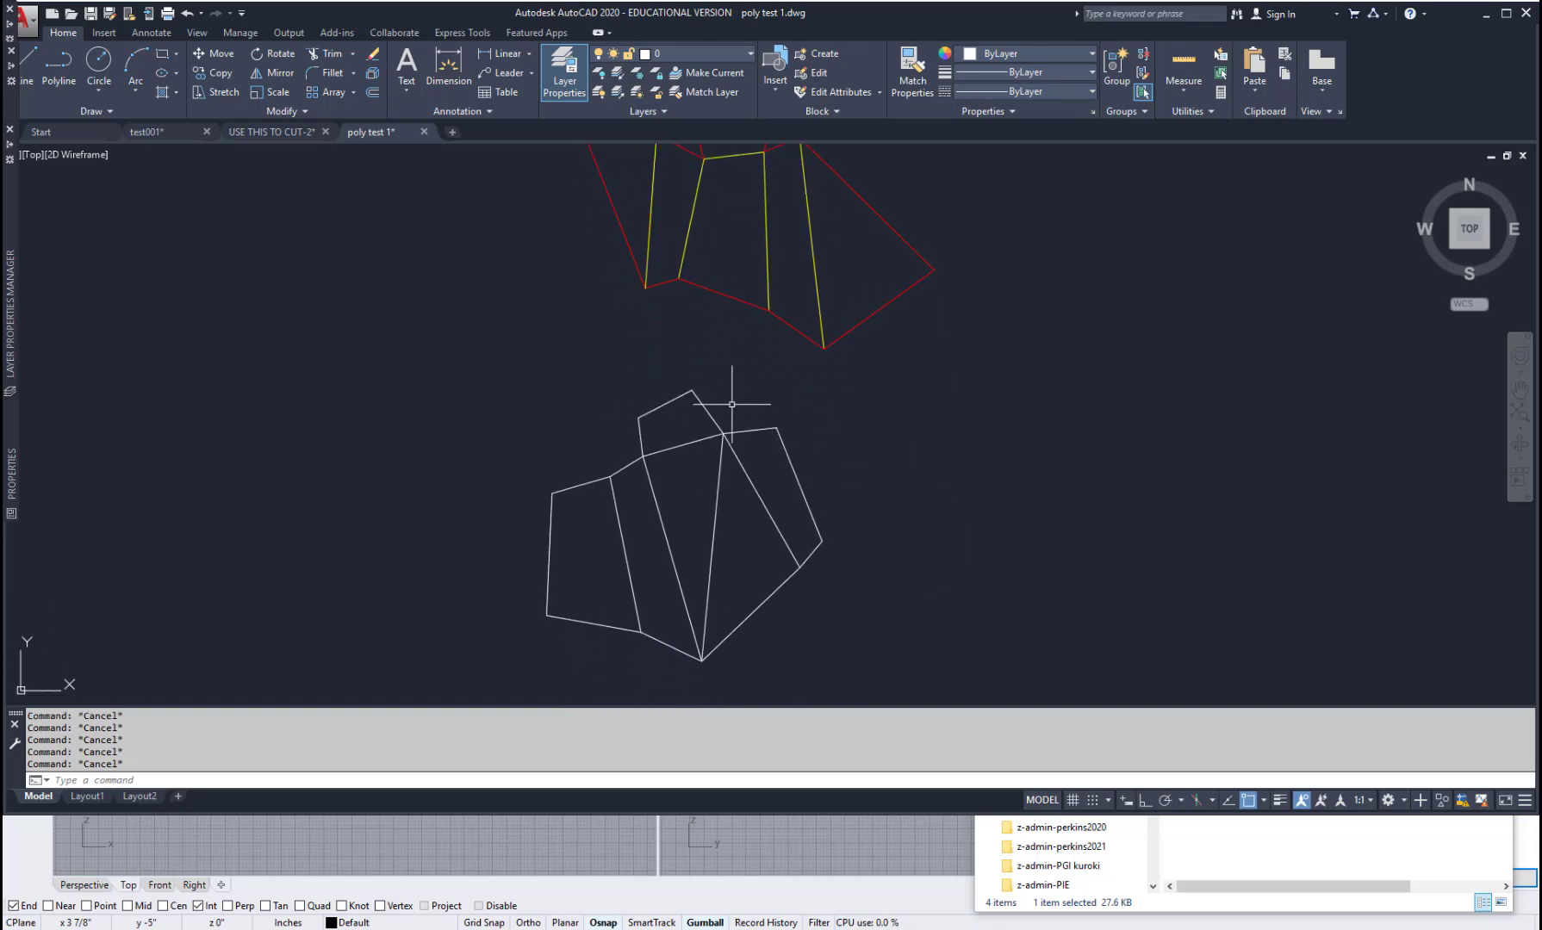
key(Escape)
key(Escape)
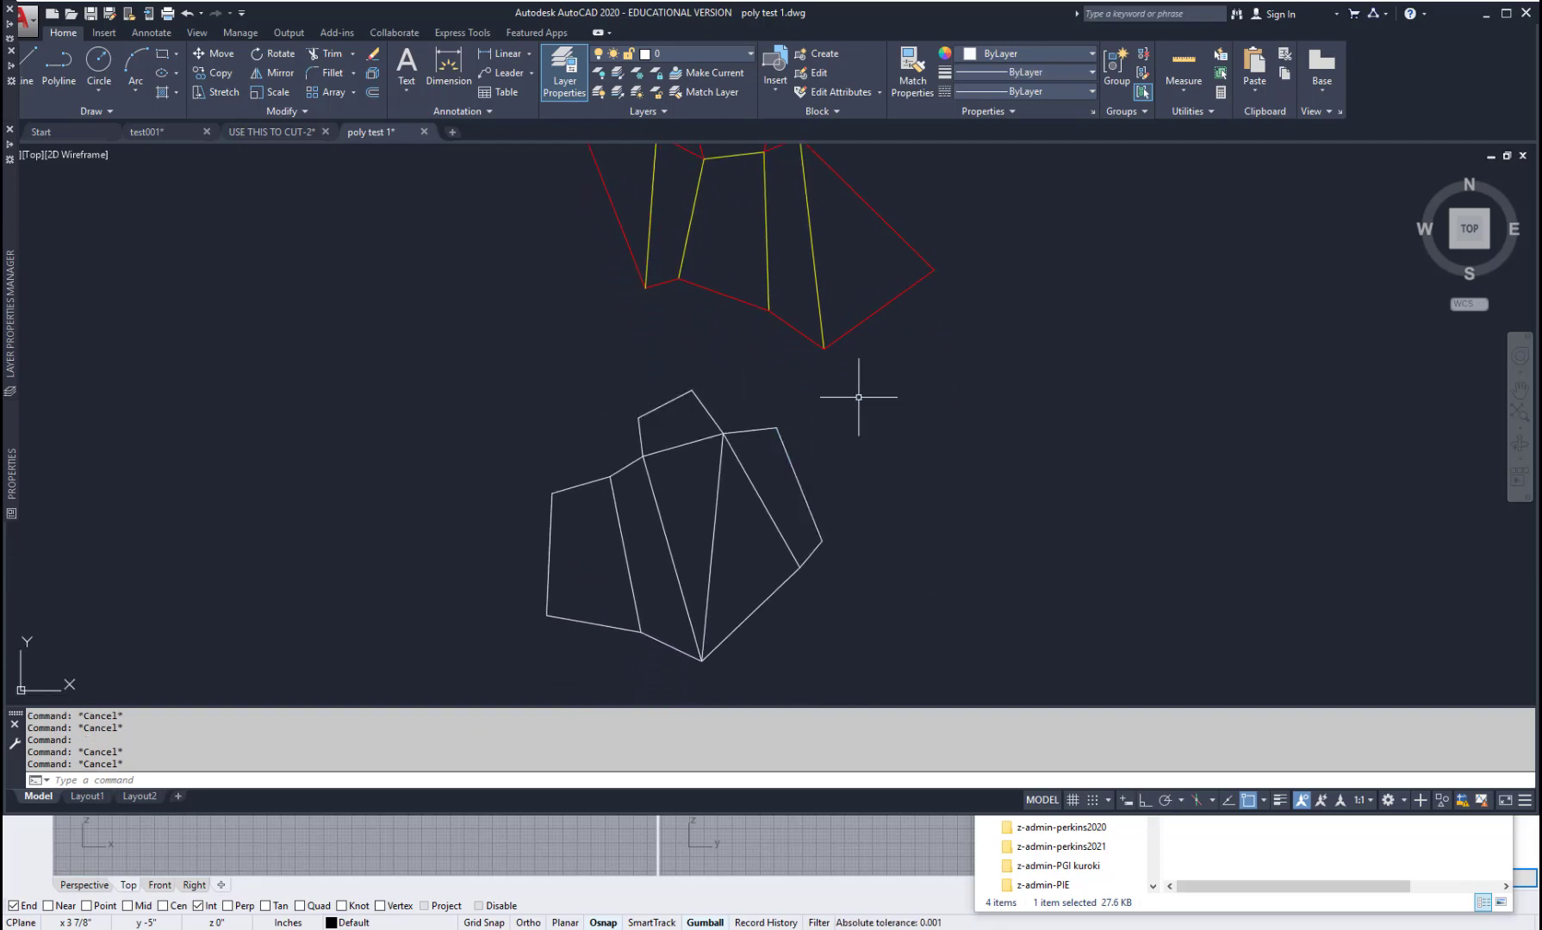
click(836, 375)
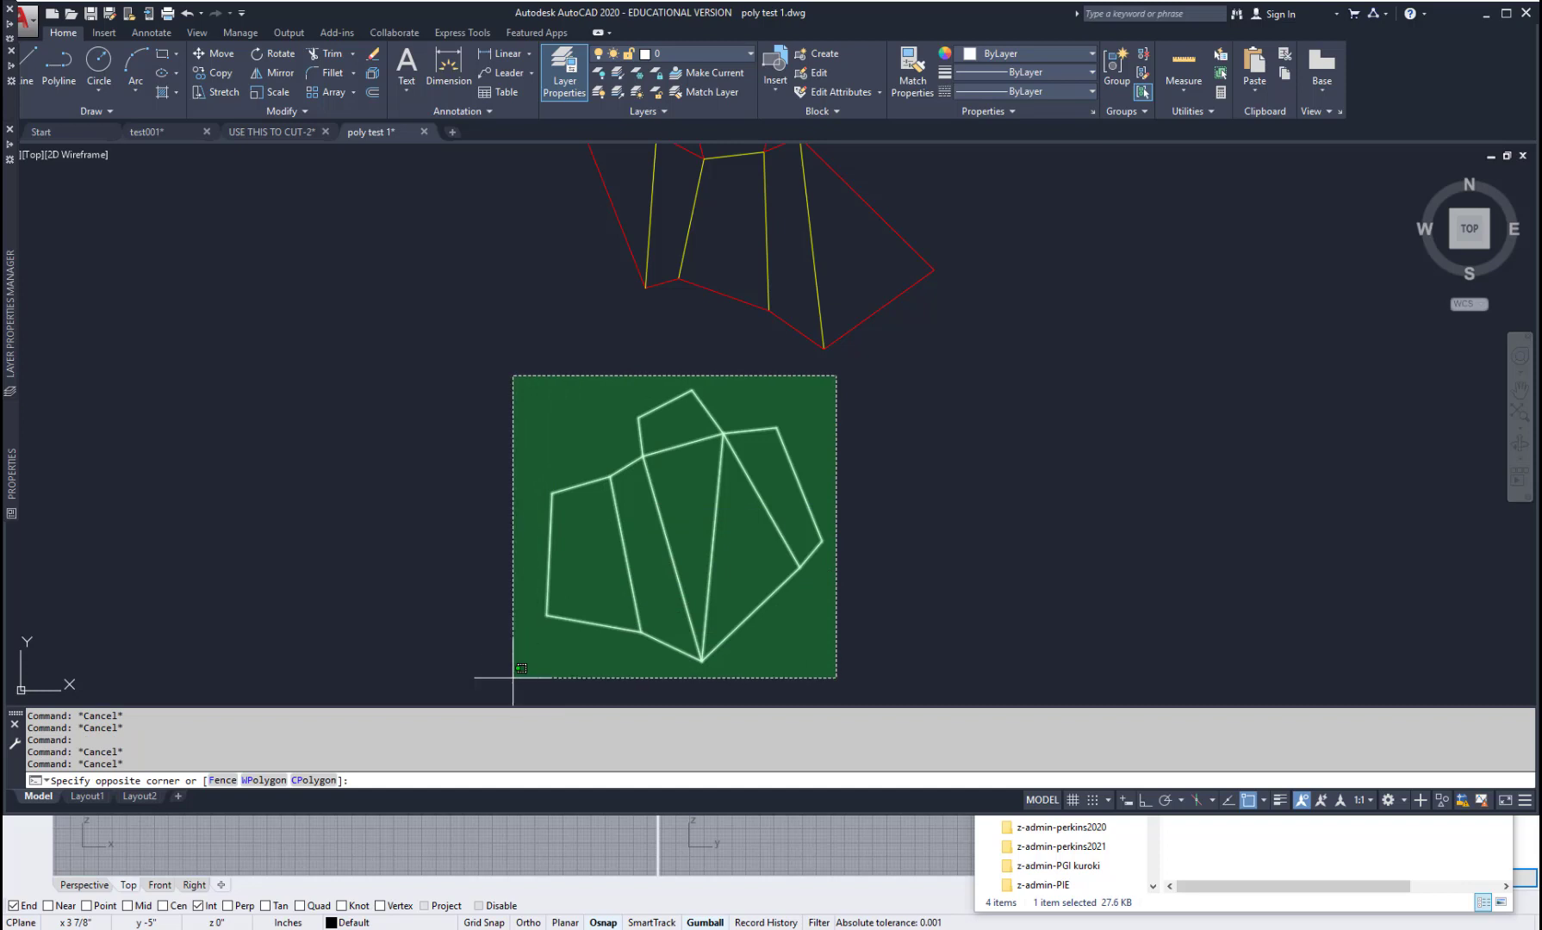
click(474, 703)
click(749, 53)
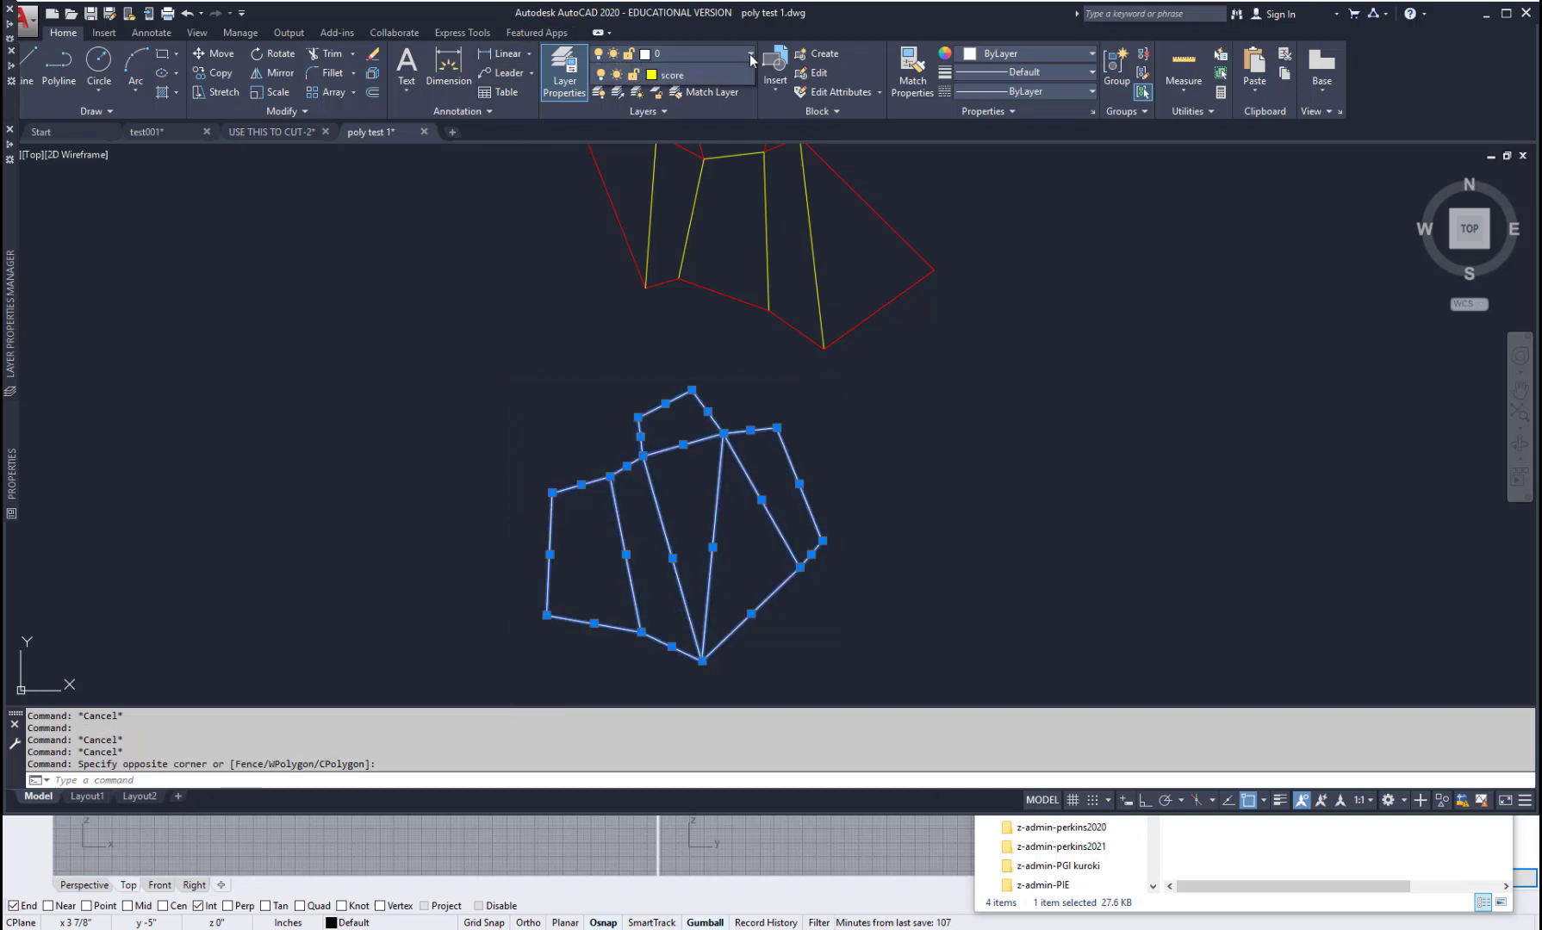
click(719, 94)
key(Escape)
key(Escape)
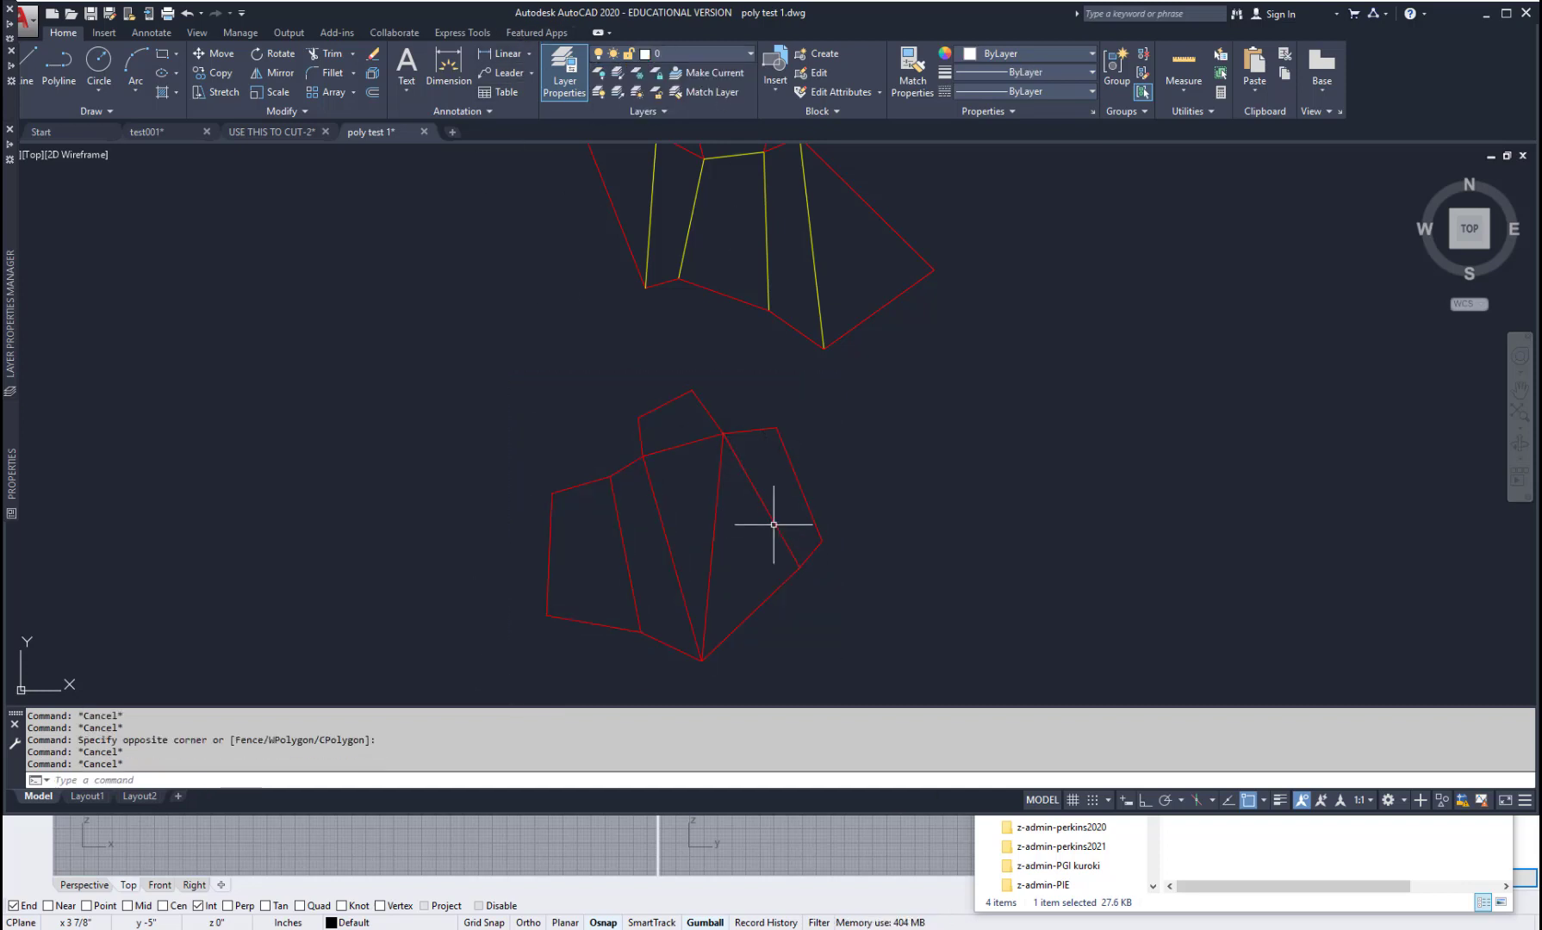
Move the lower pattern's four long interior fold lines and its small flap's base line to the score layer.
click(777, 505)
click(600, 560)
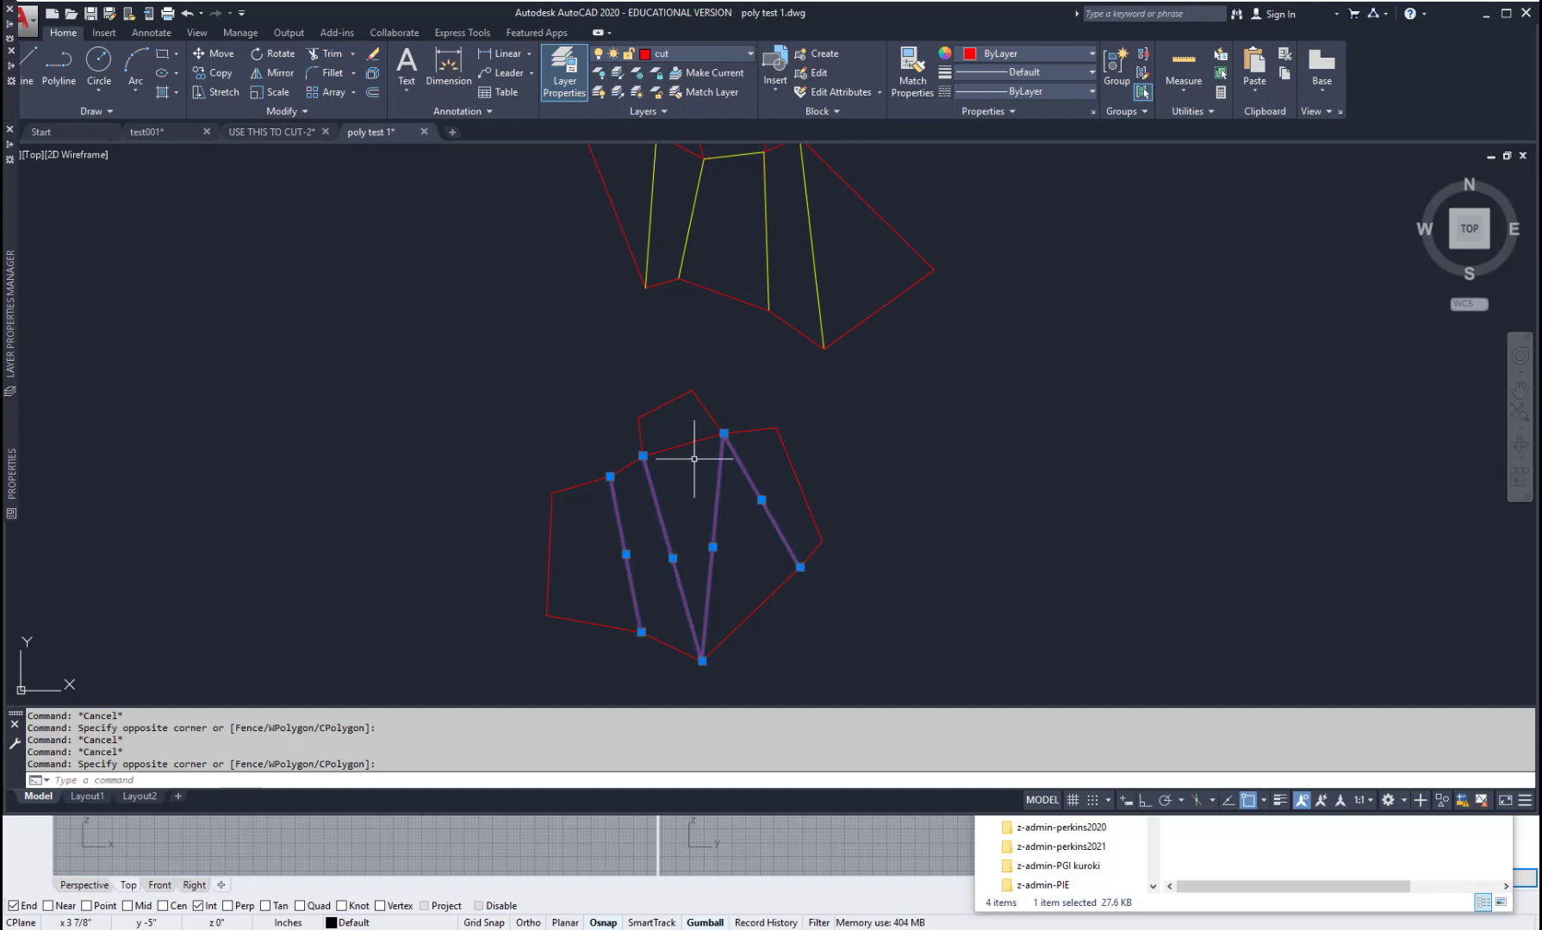
drag(694, 459, 677, 442)
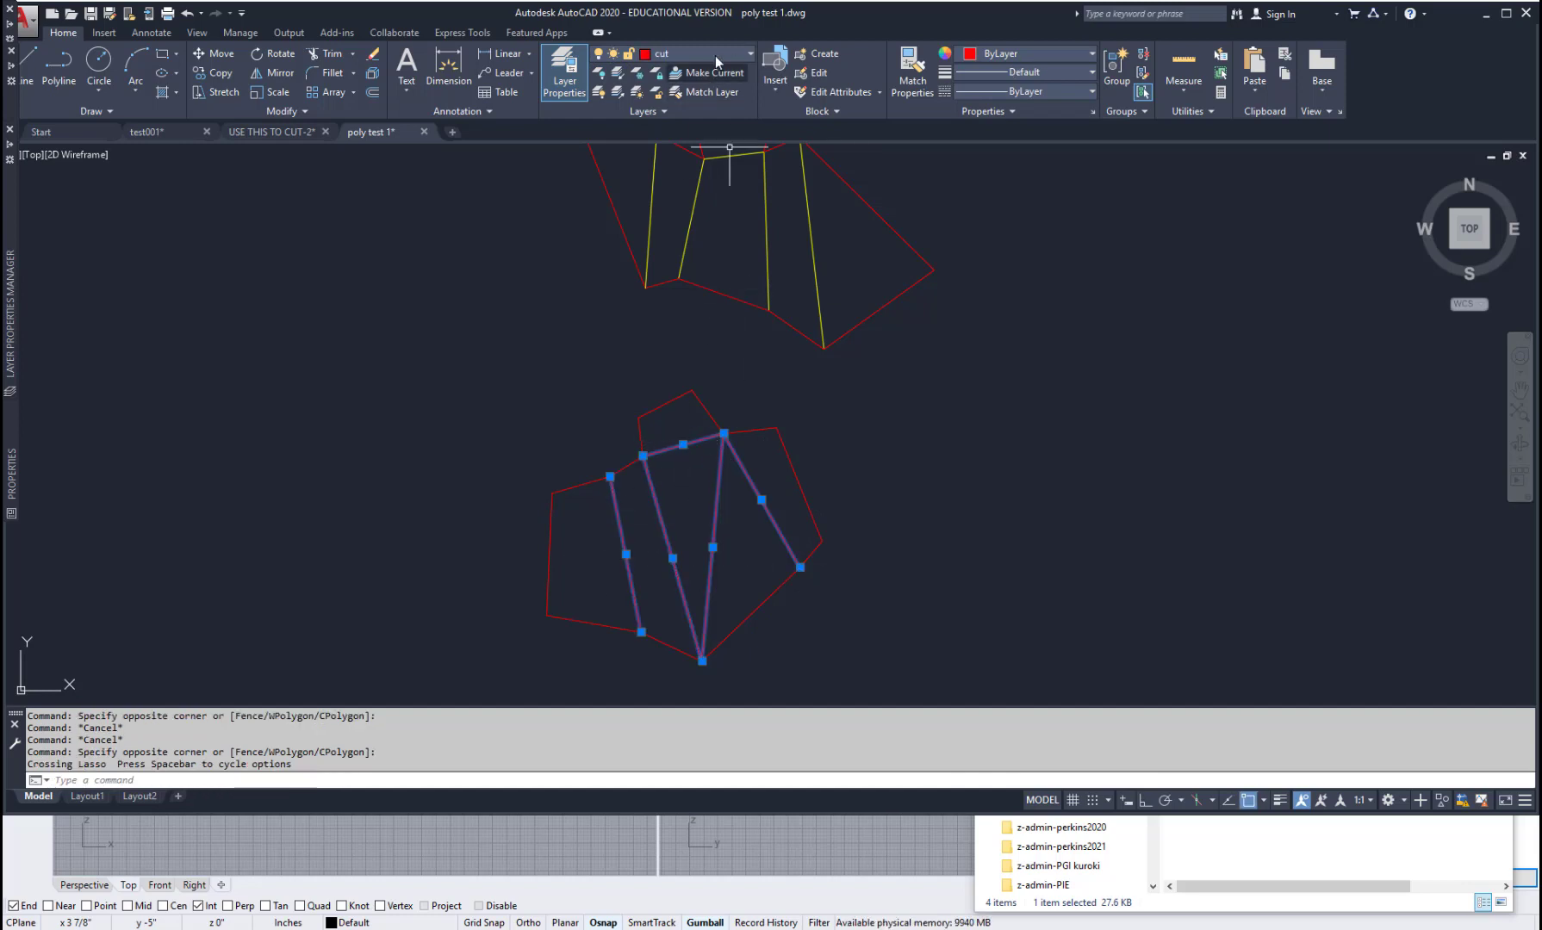
click(746, 54)
click(723, 103)
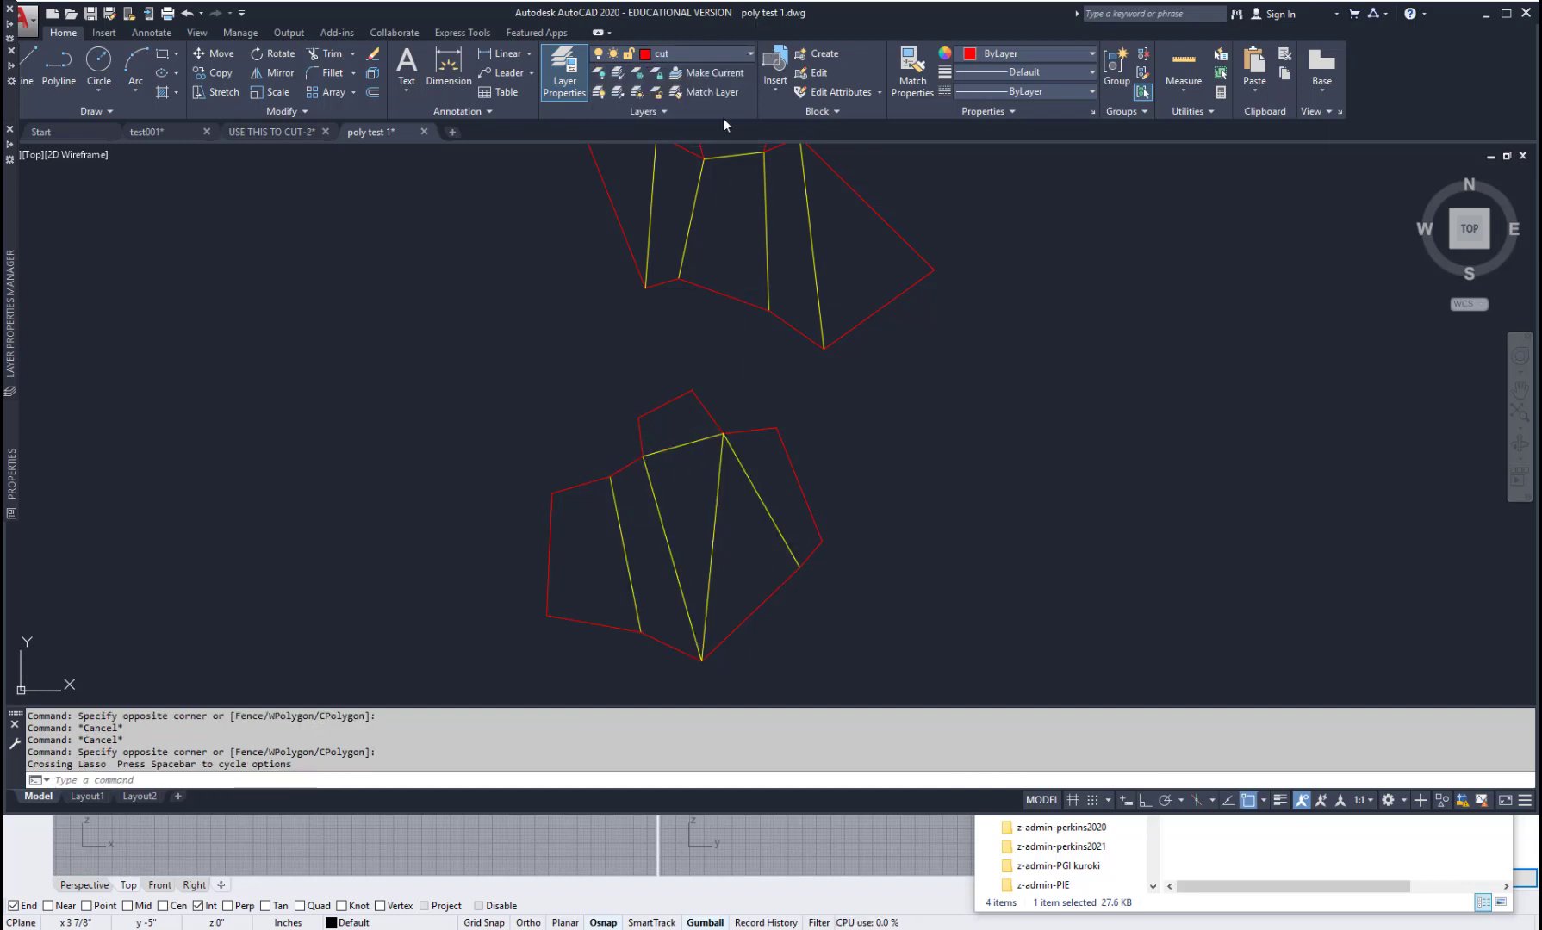
click(1068, 639)
key(Escape)
key(Escape)
key(Escape)
key(Escape)
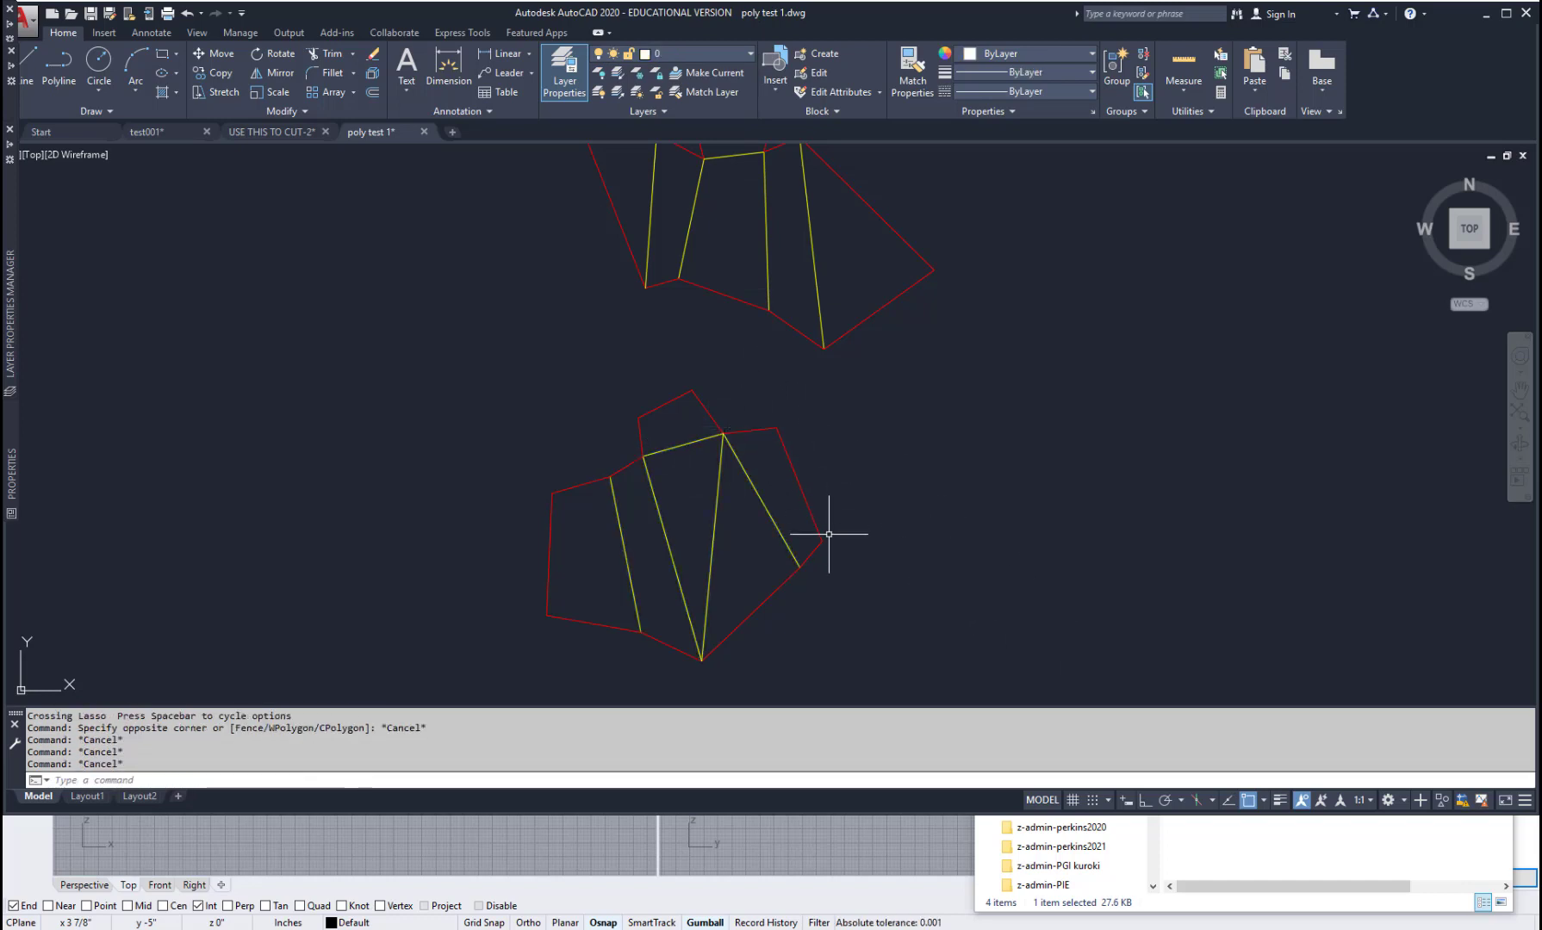
click(808, 410)
click(784, 432)
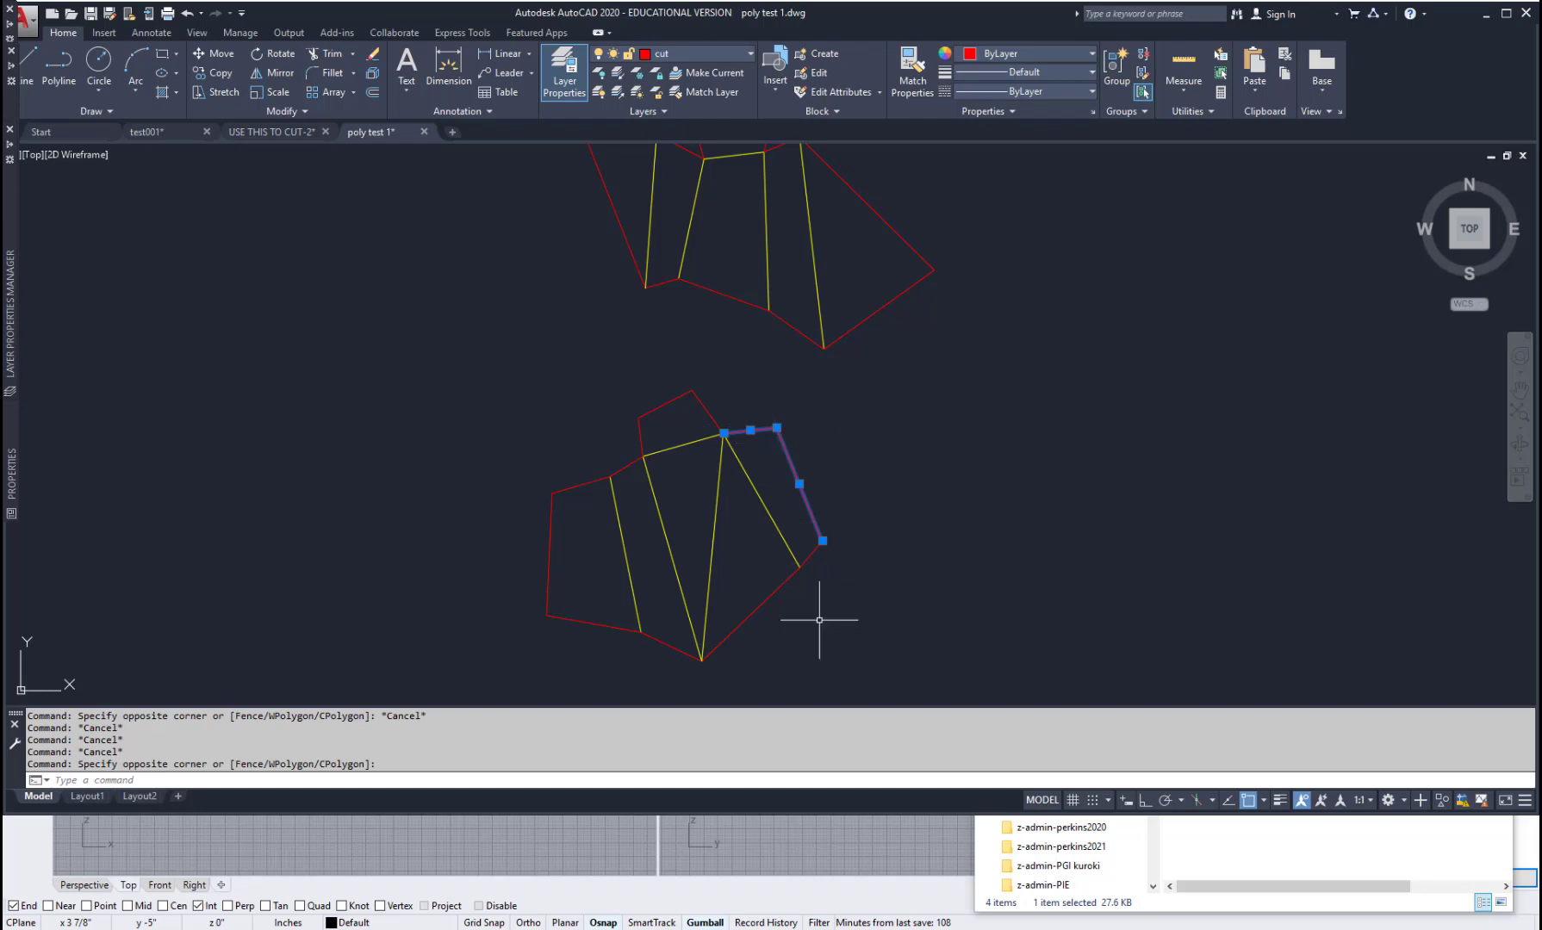
key(Escape)
key(Escape)
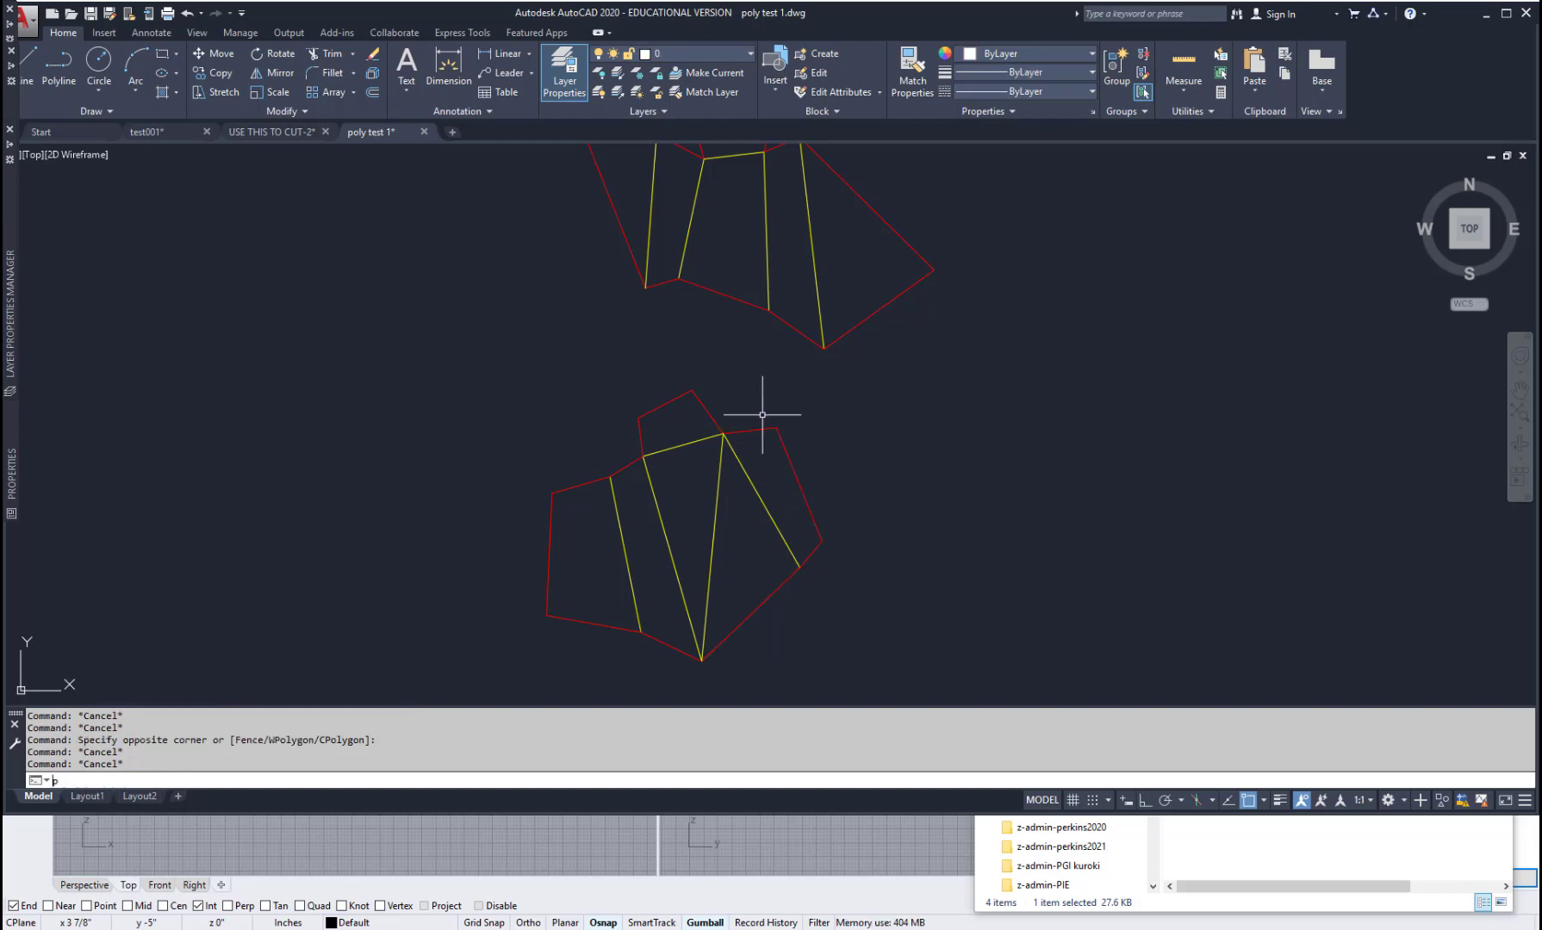
Convert the upper-right outline edge of the lower pattern into a polyline with PEDIT.
text(pedit)
key(Return)
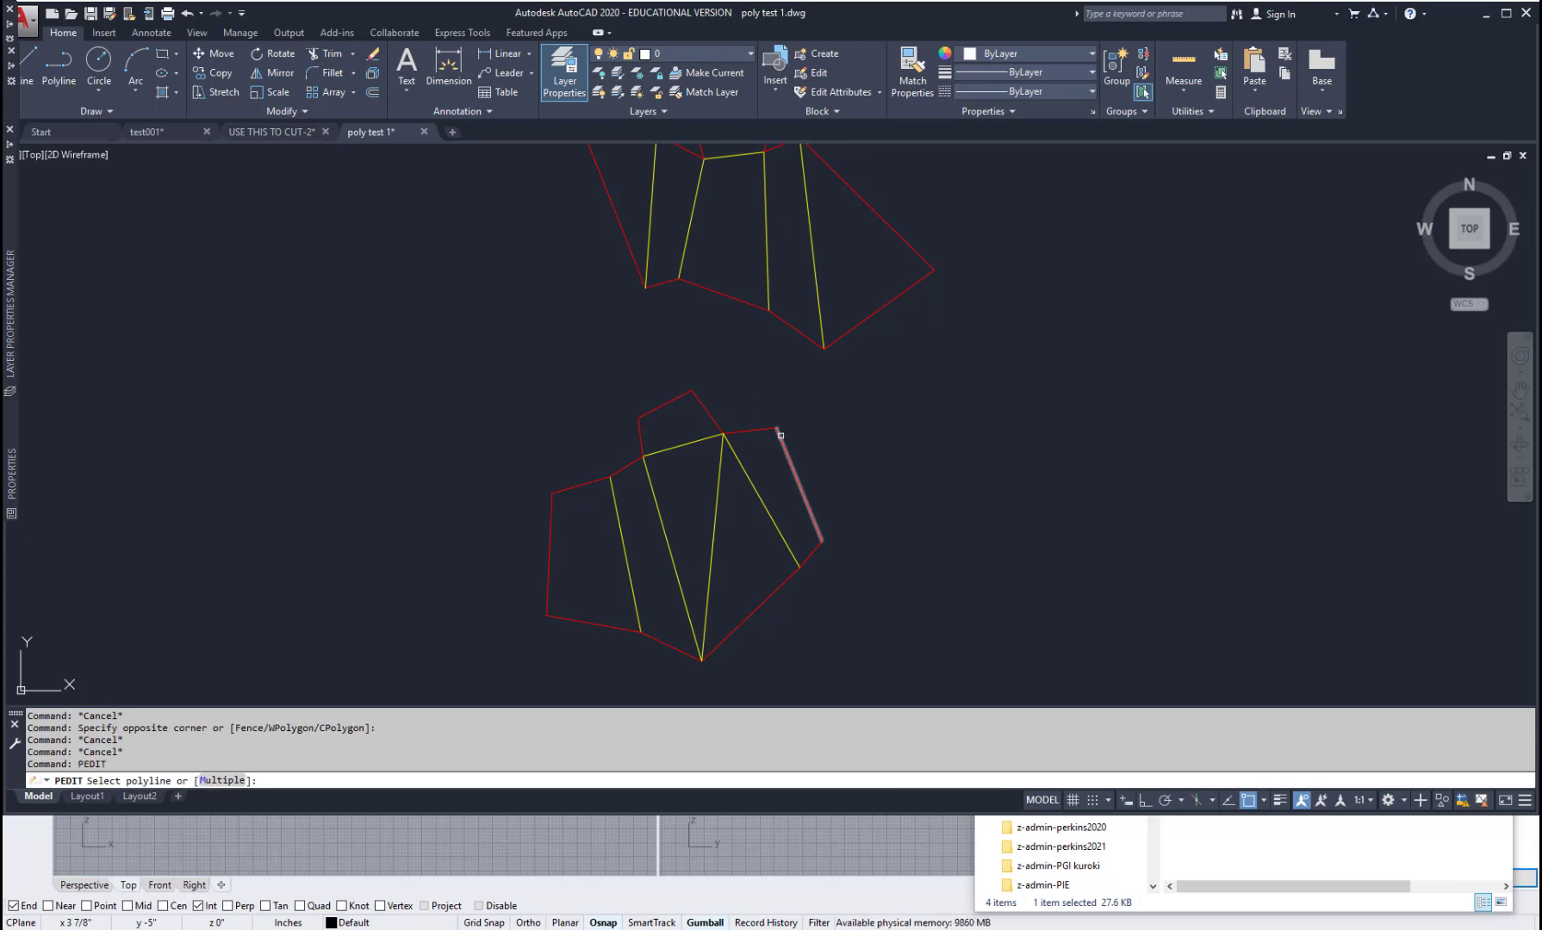
click(790, 461)
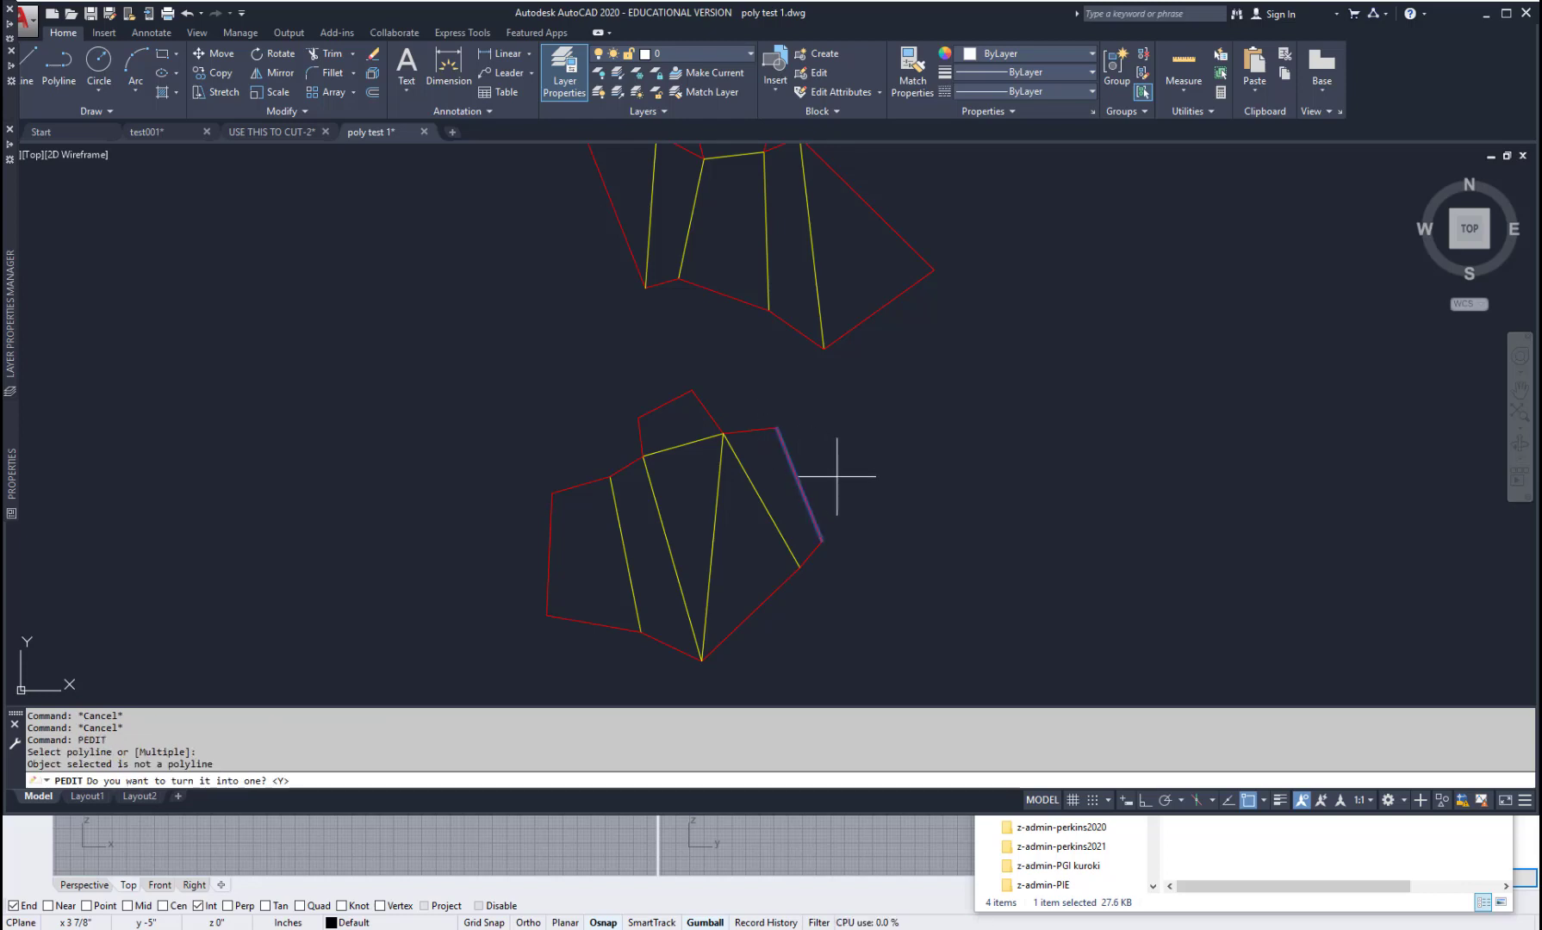
key(Return)
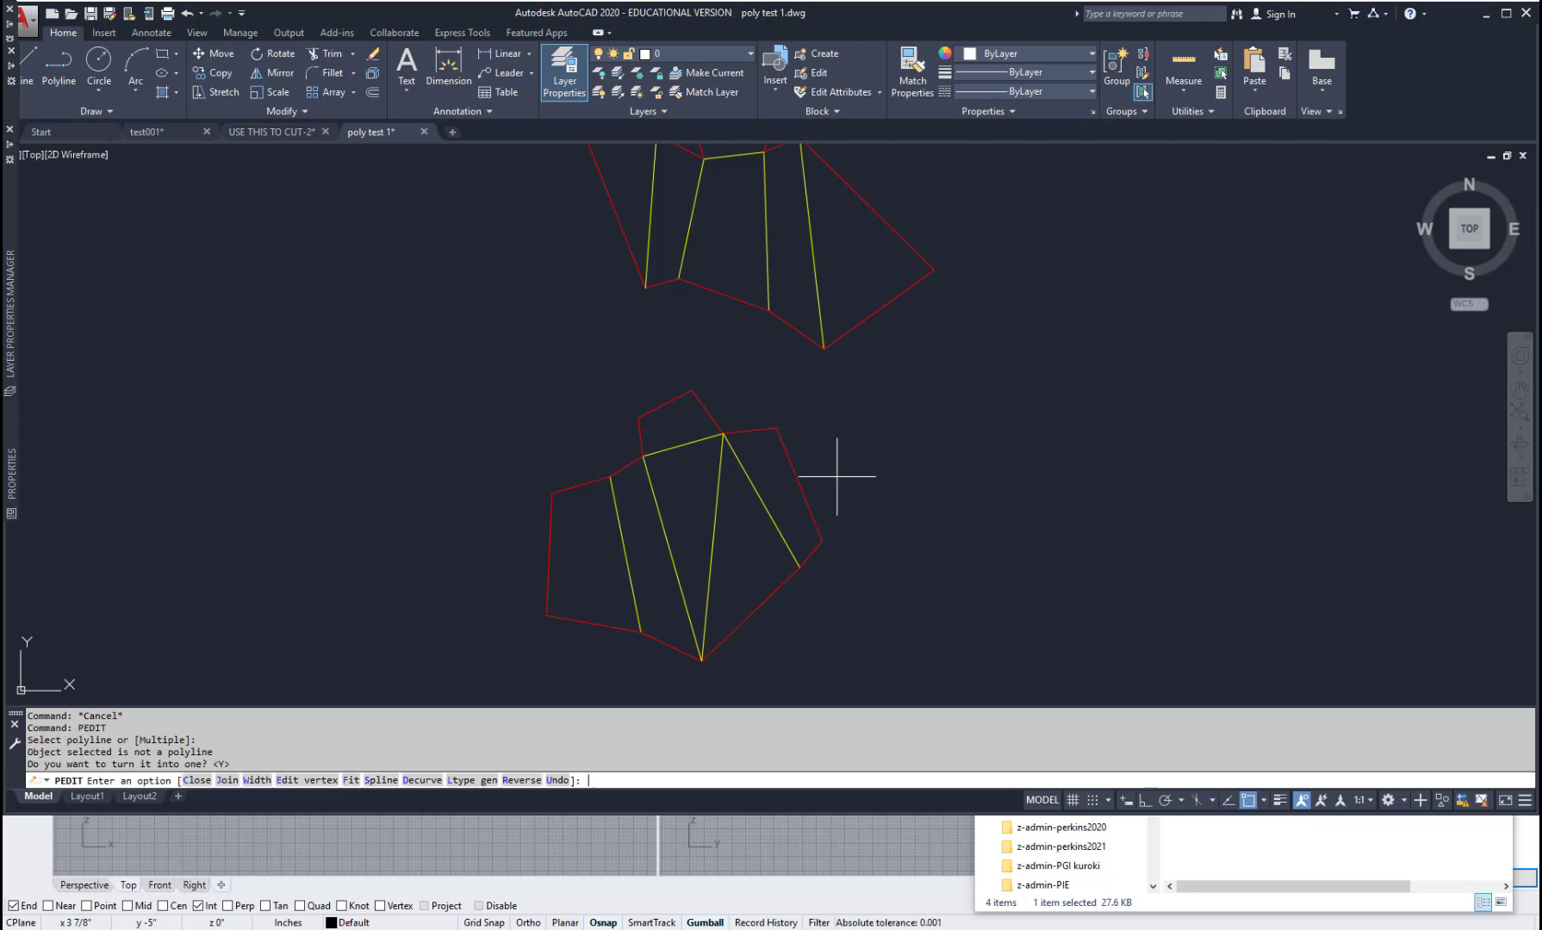
key(Return)
click(801, 486)
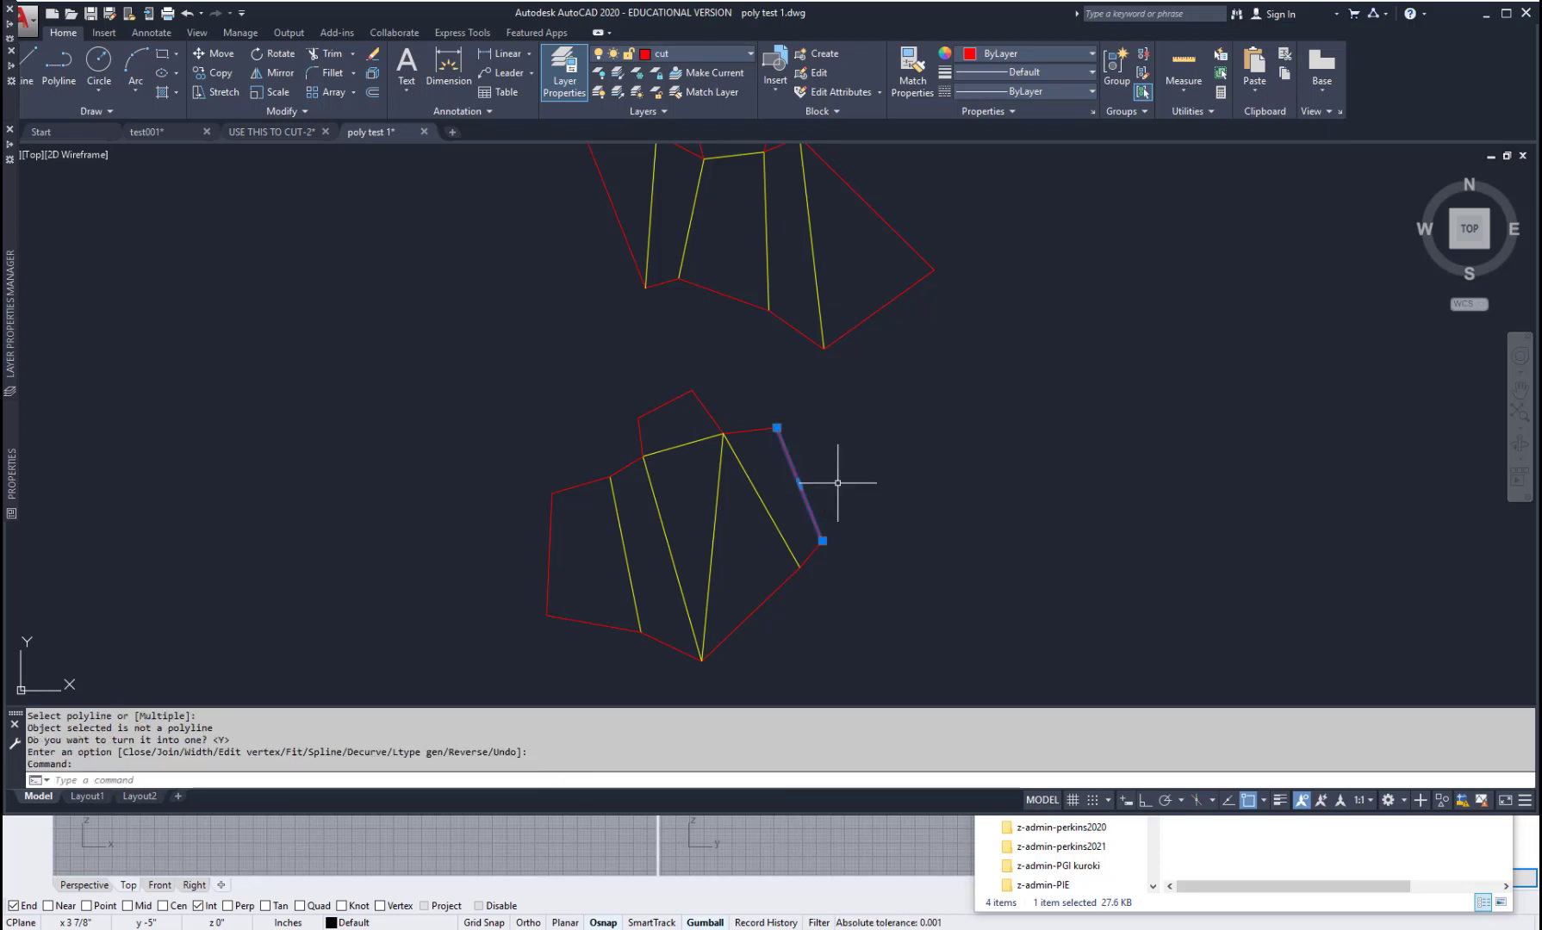
key(Escape)
key(Escape)
Join all red perimeter segments of the lower pattern, including the small flap's edges, into a single polyline and check the joined outline.
text(pedi)
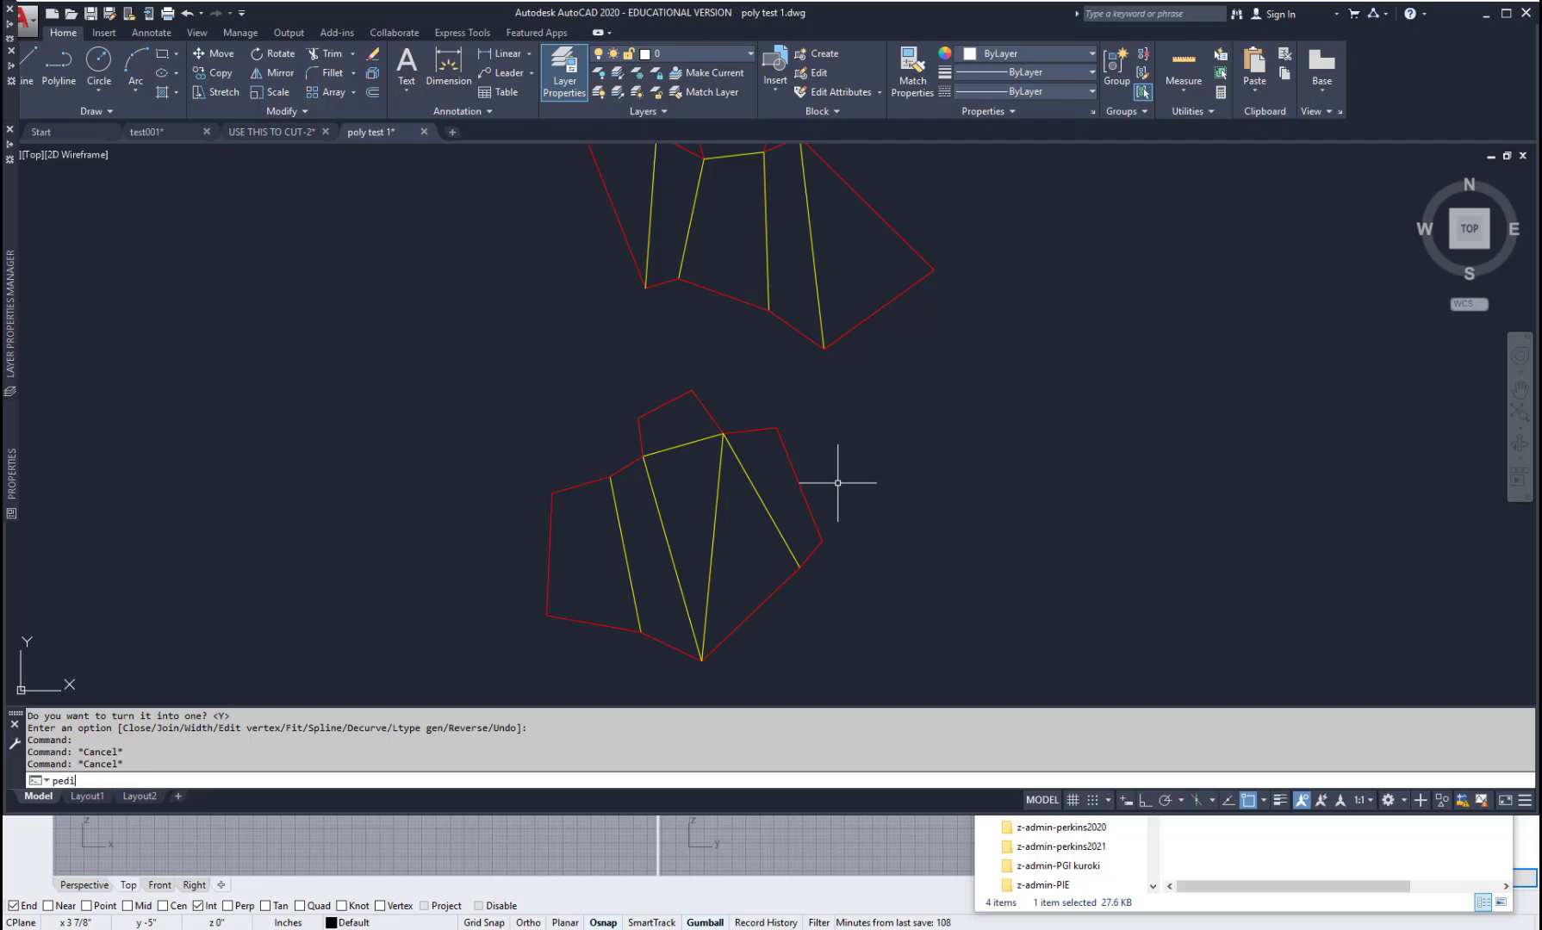
text(t)
key(Return)
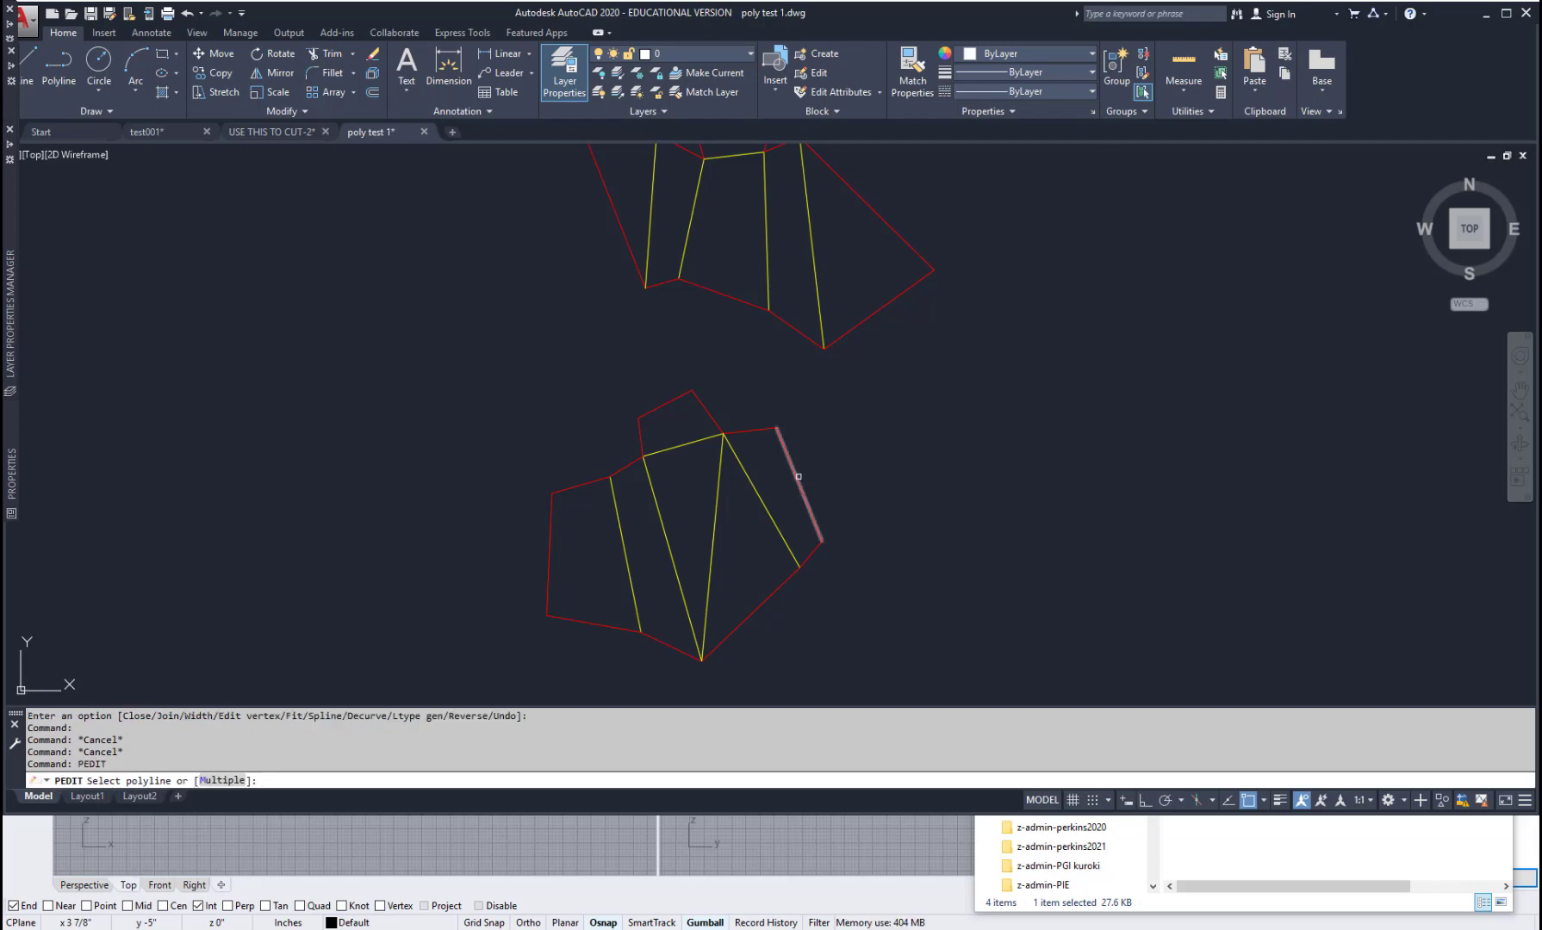
click(799, 476)
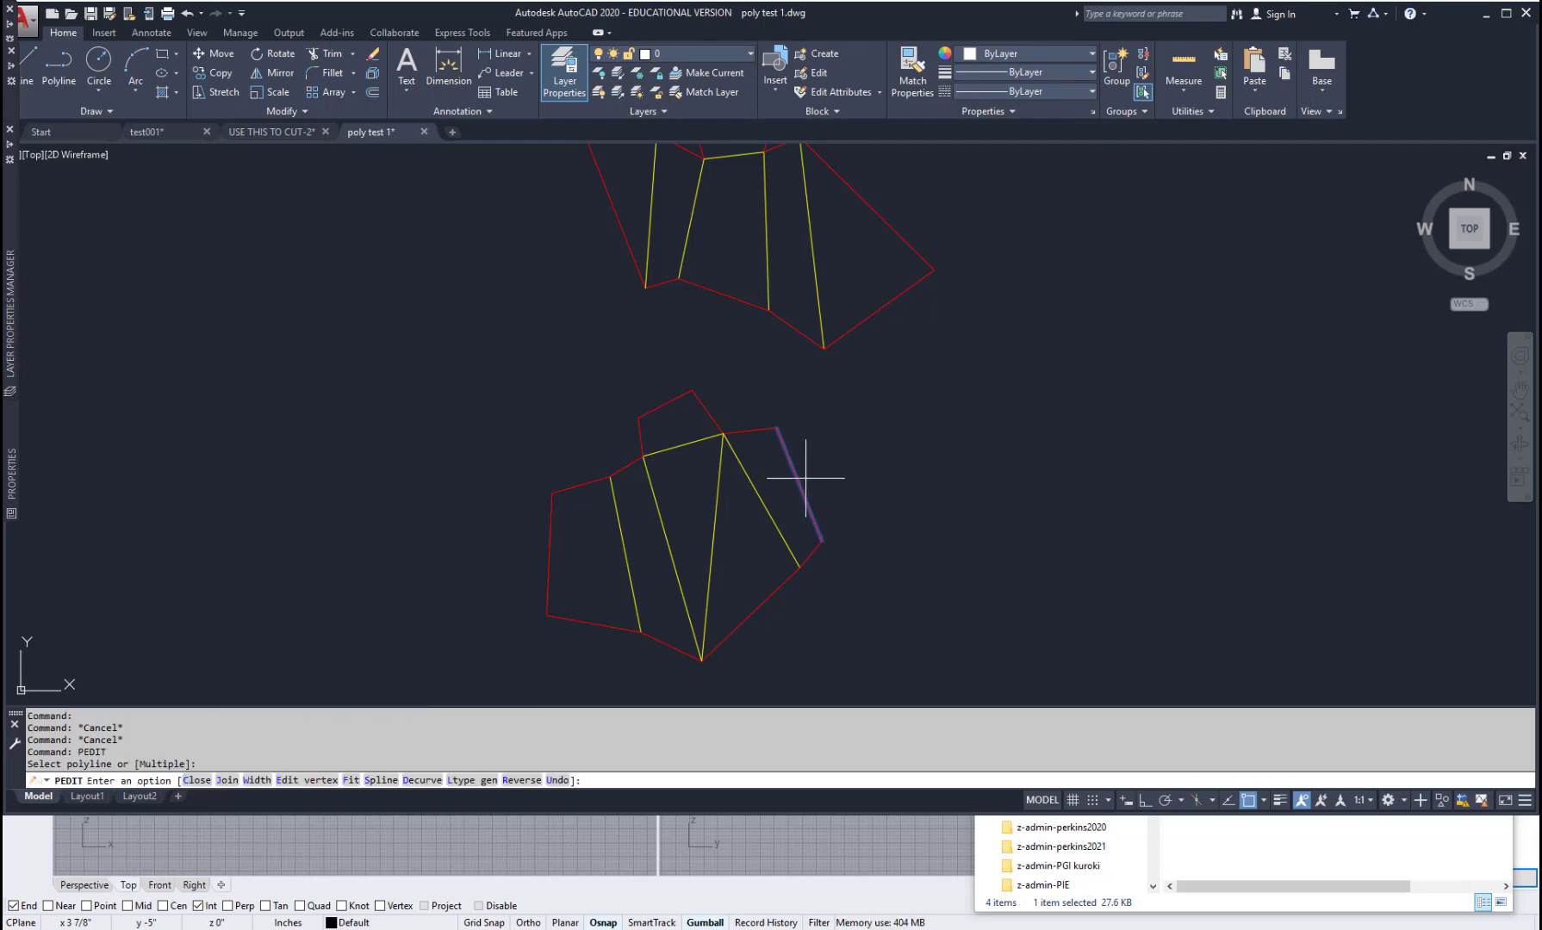
click(226, 781)
click(815, 522)
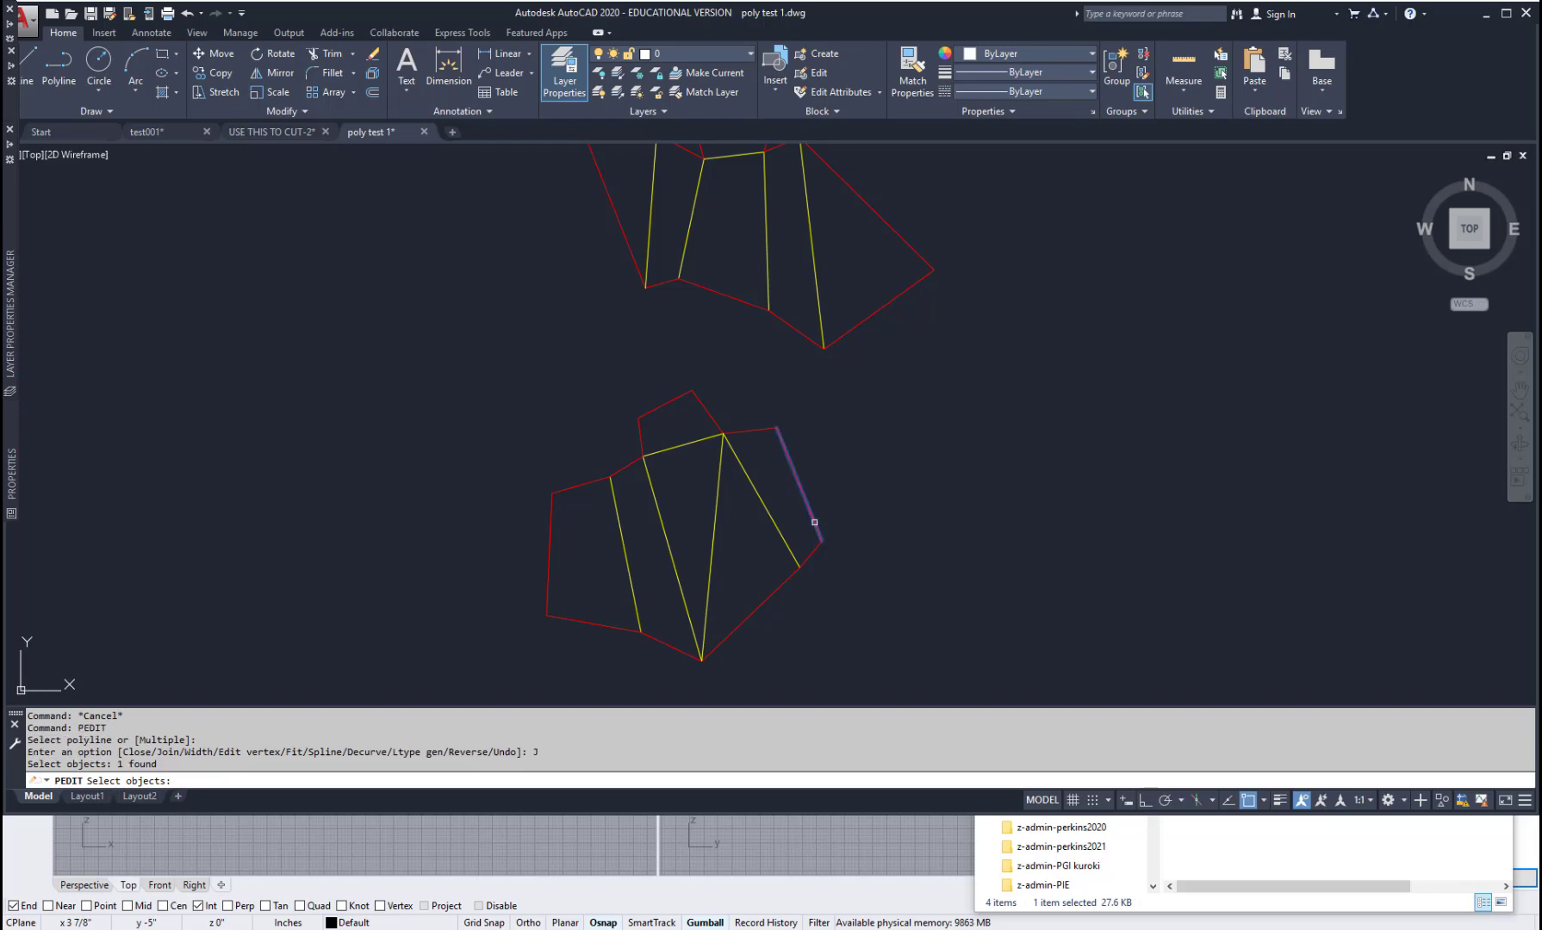
click(813, 553)
click(752, 612)
click(738, 621)
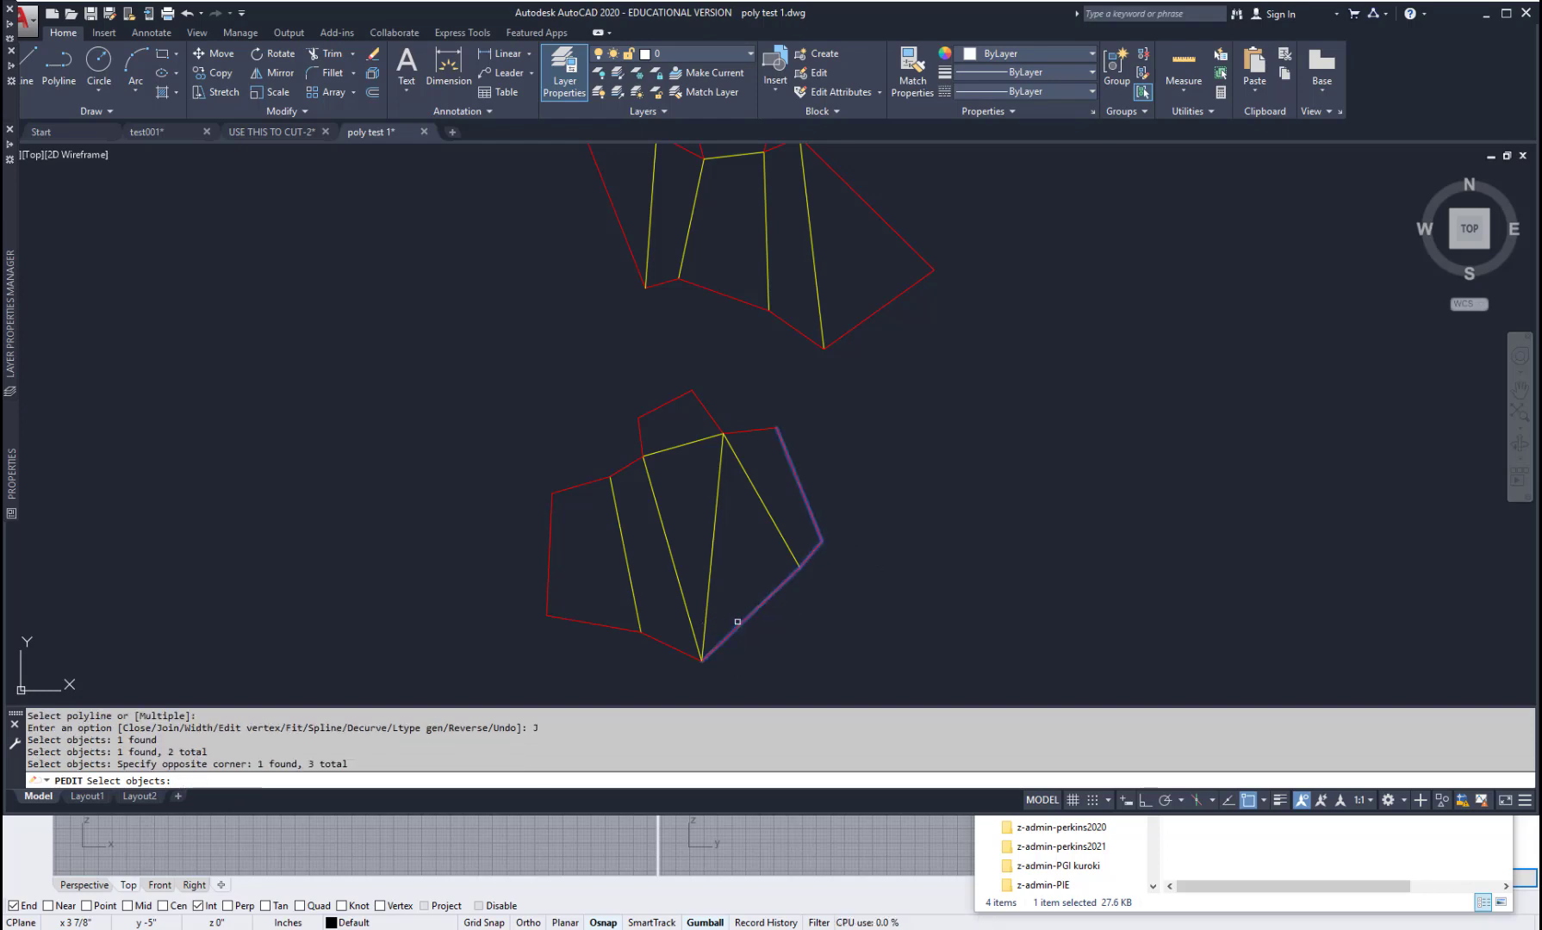
click(662, 665)
click(657, 640)
click(575, 640)
click(500, 482)
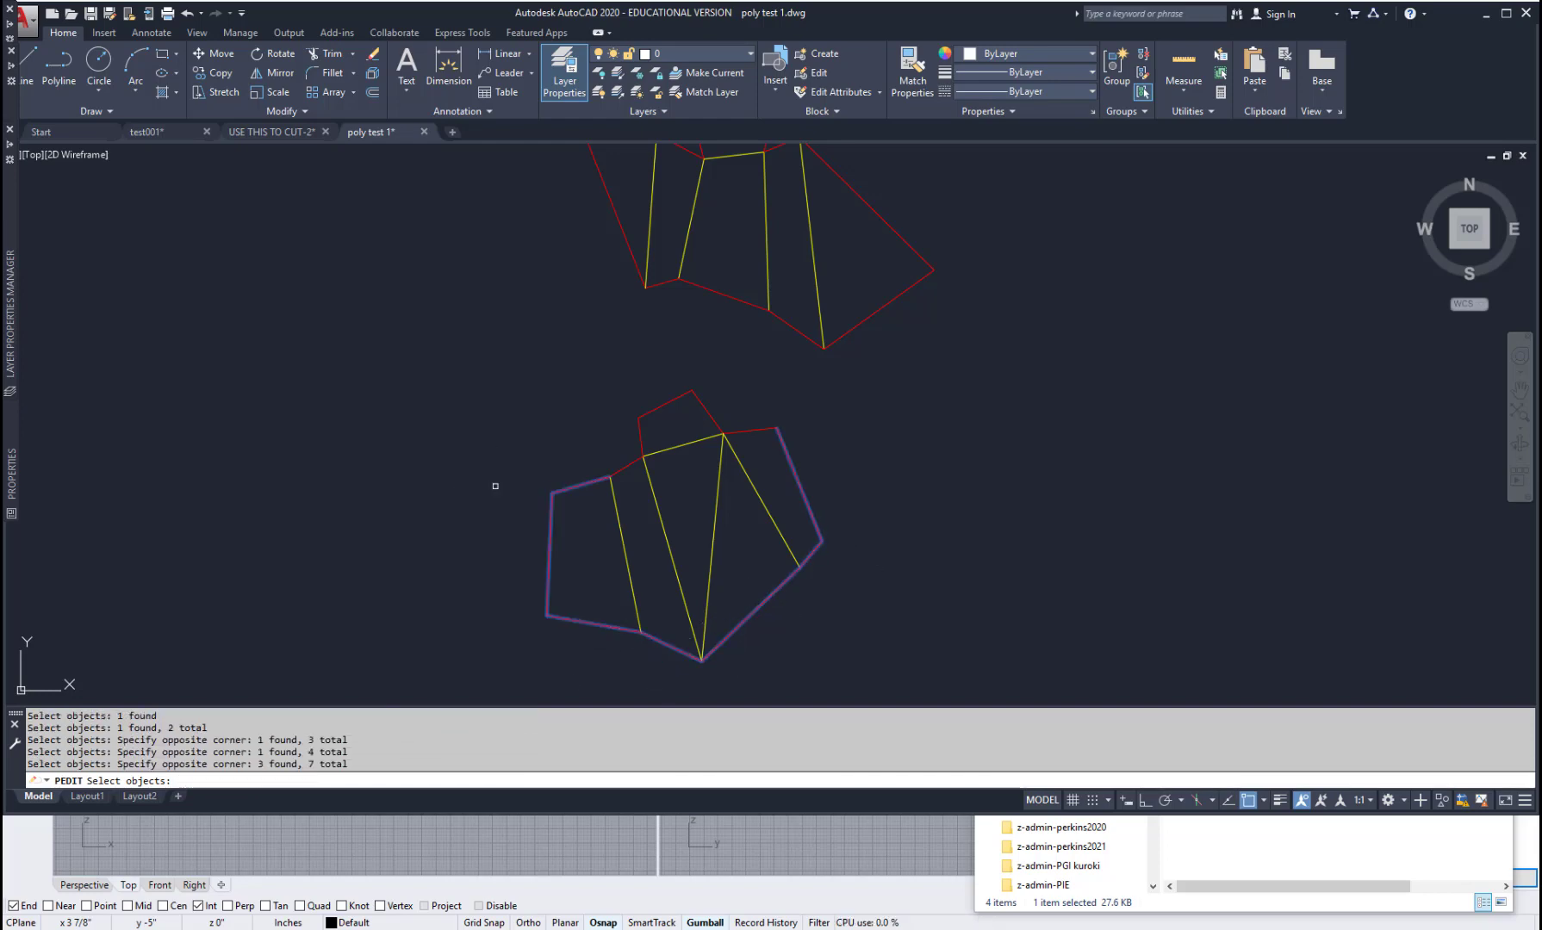
click(630, 467)
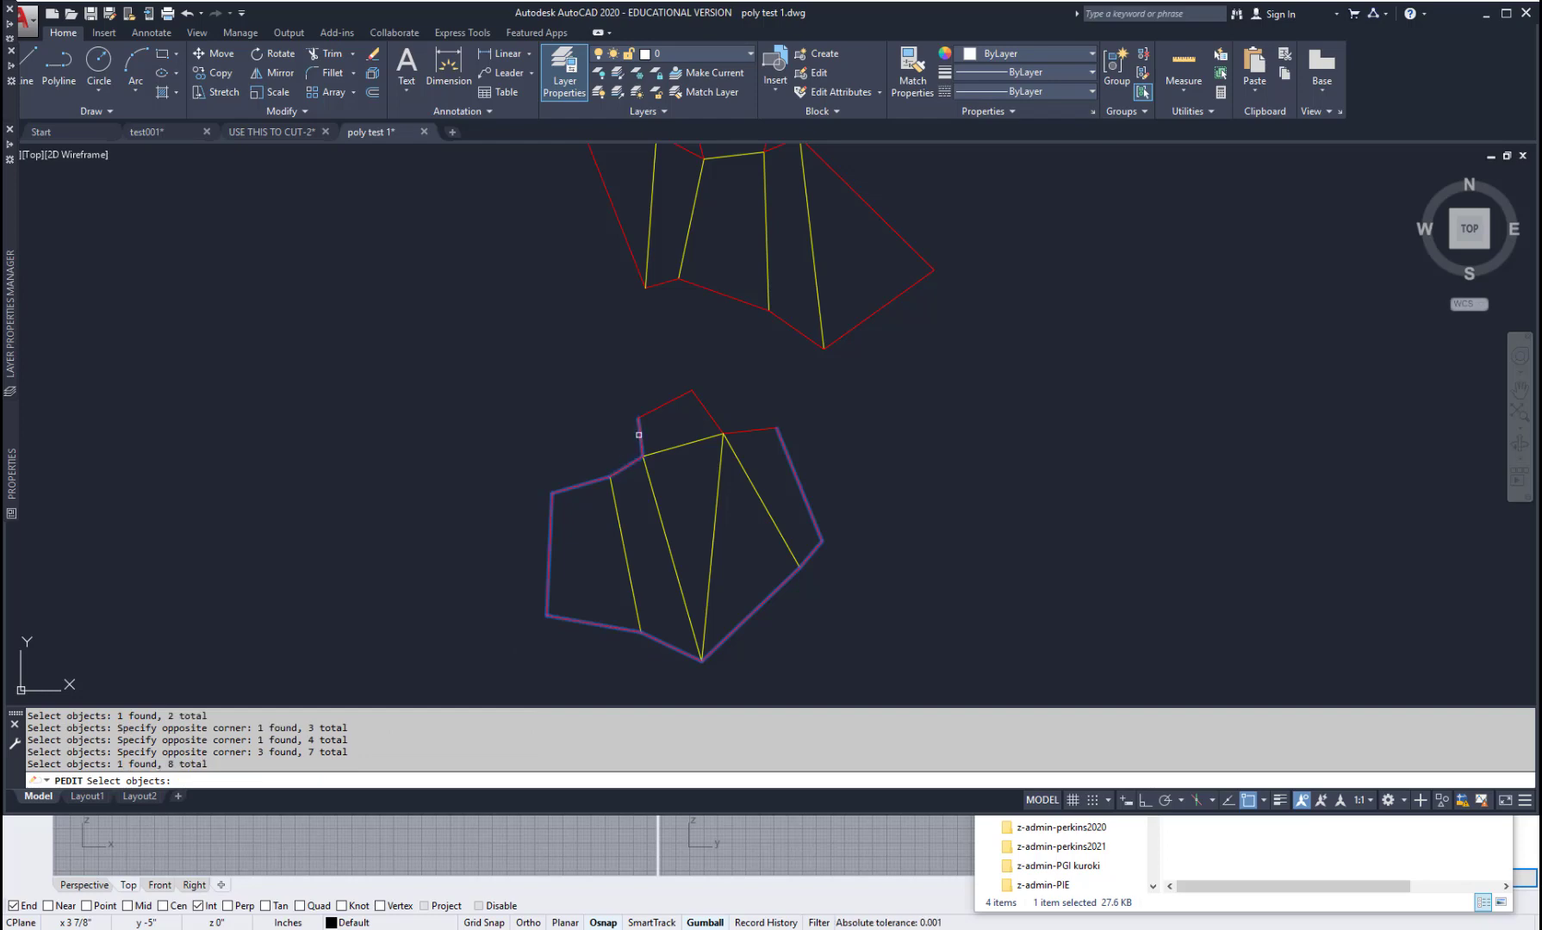
click(639, 435)
click(705, 381)
click(673, 410)
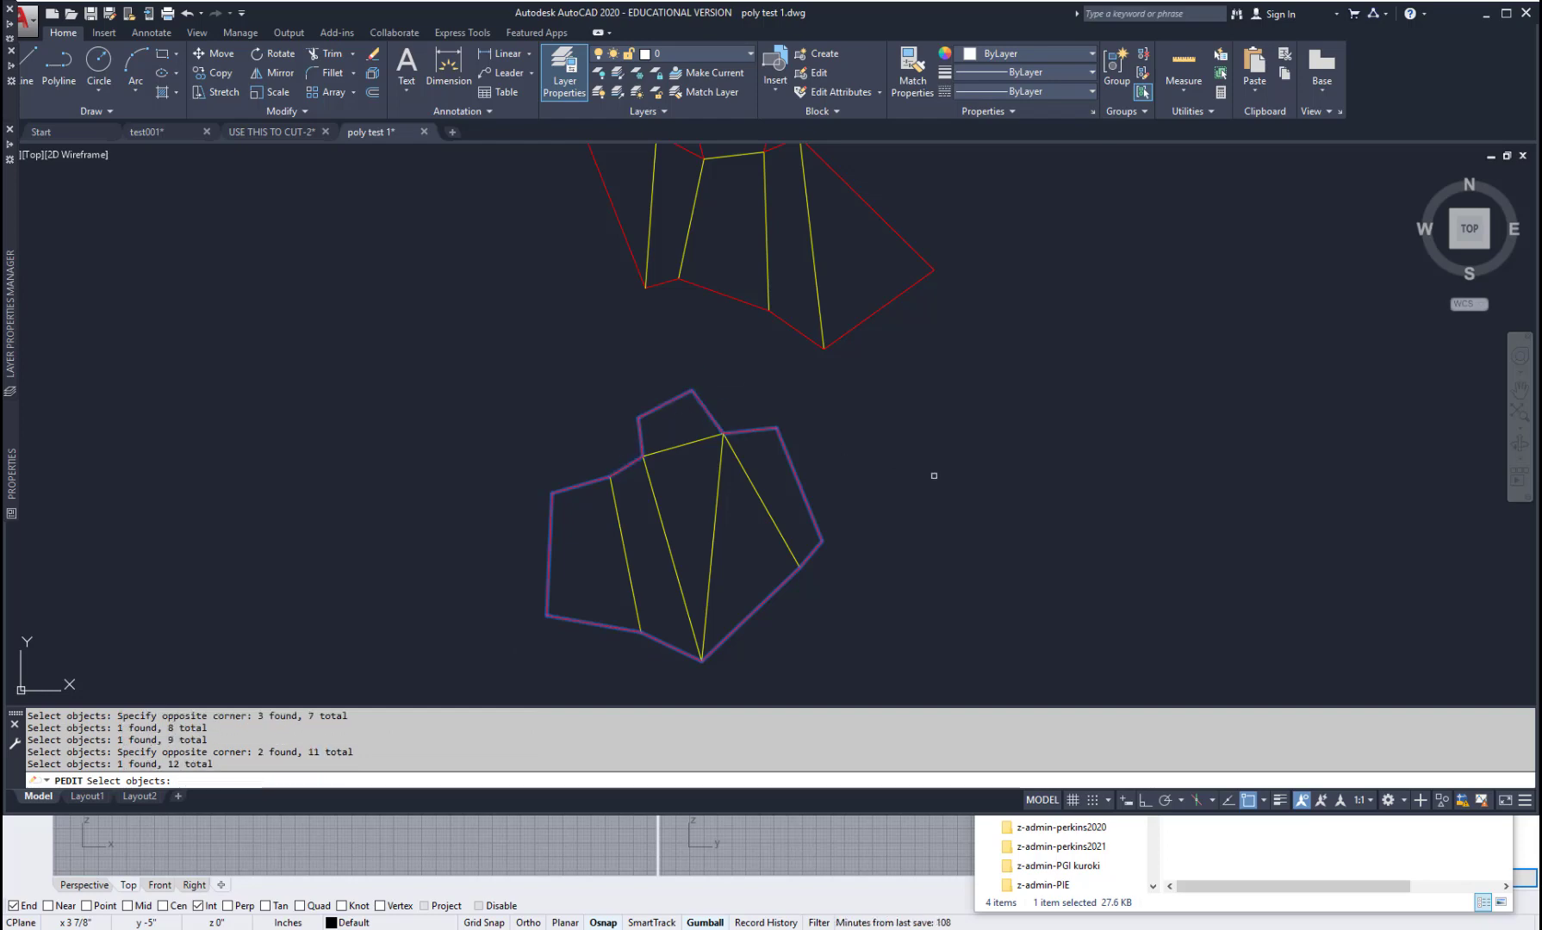
key(Return)
key(Escape)
key(Escape)
click(810, 504)
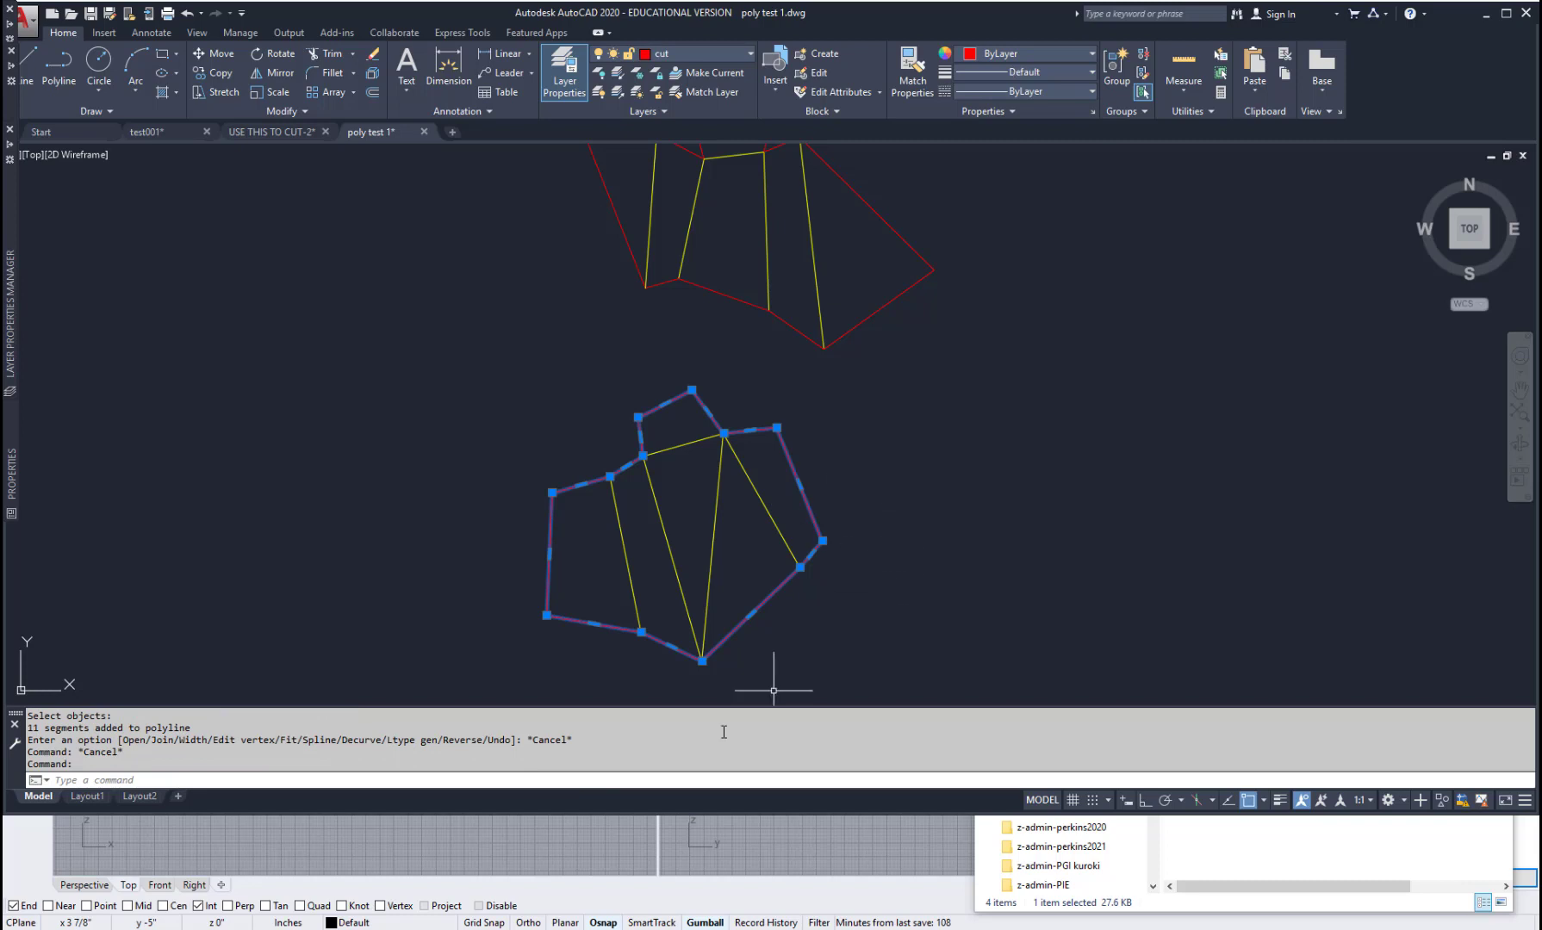
key(Escape)
key(Escape)
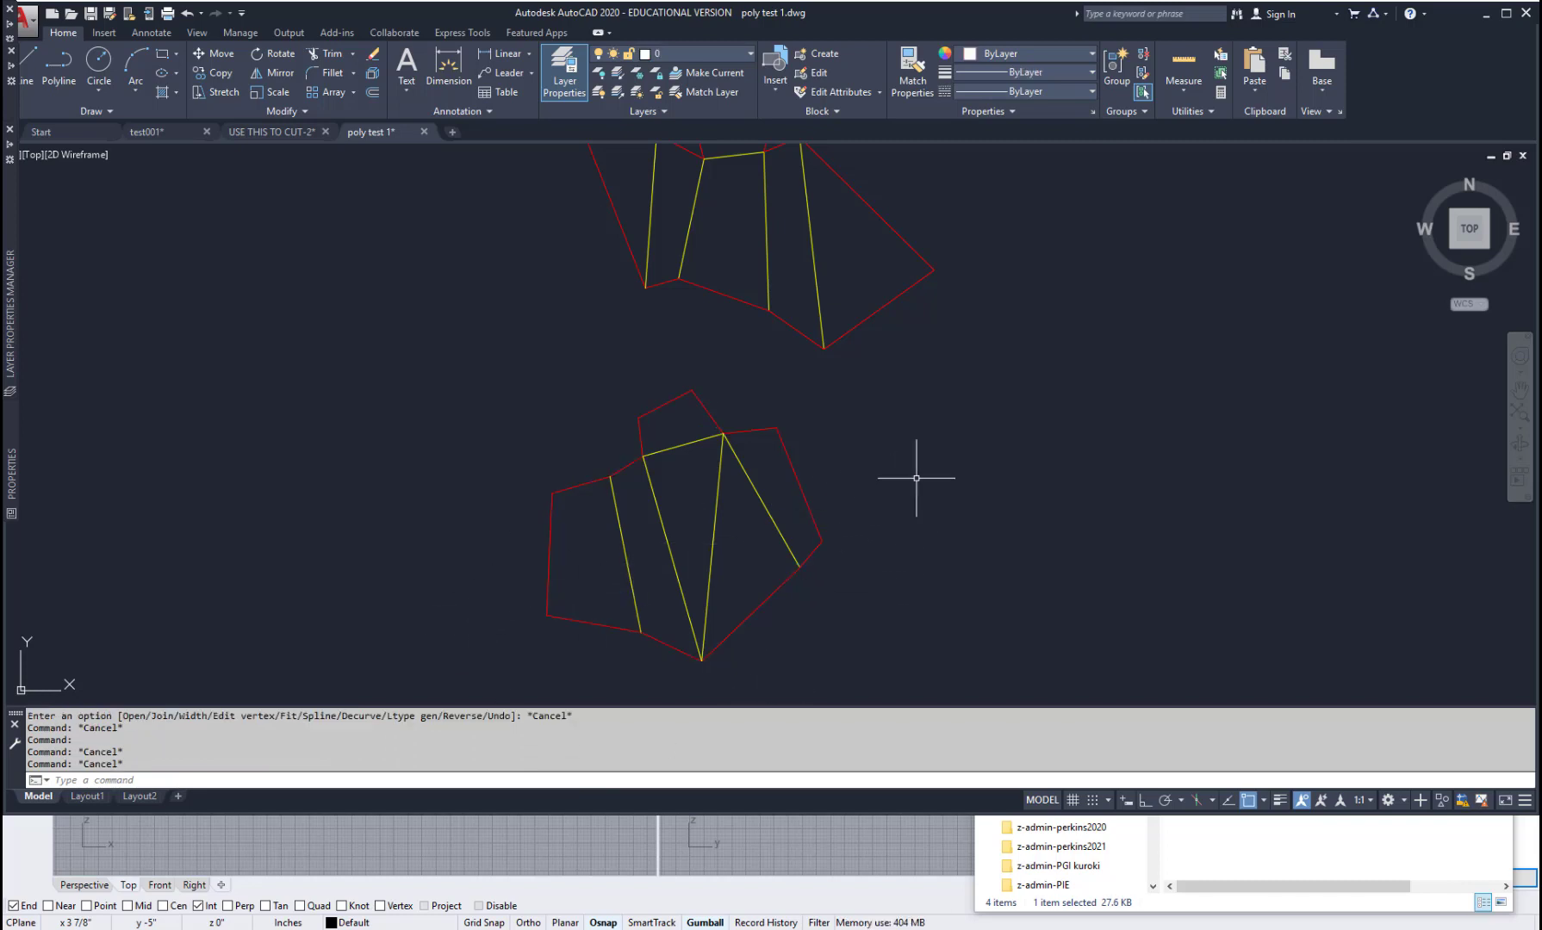
scroll(917, 479, down, 3)
mouse_move(917, 479)
middle_down()
mouse_move(885, 517)
mouse_move(843, 489)
middle_up()
key(Escape)
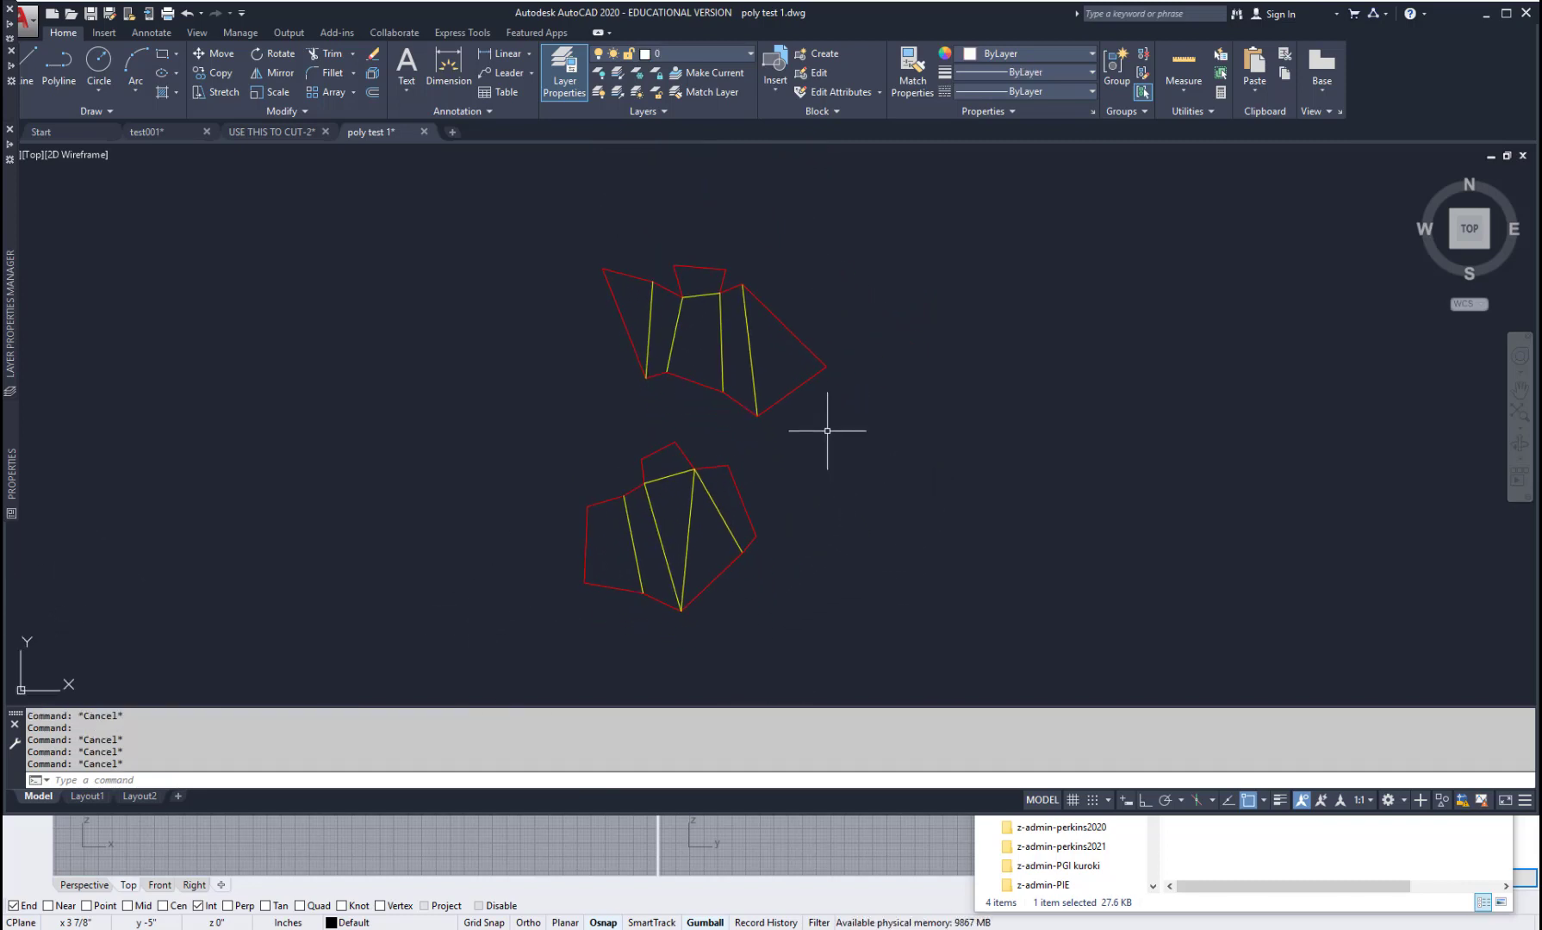